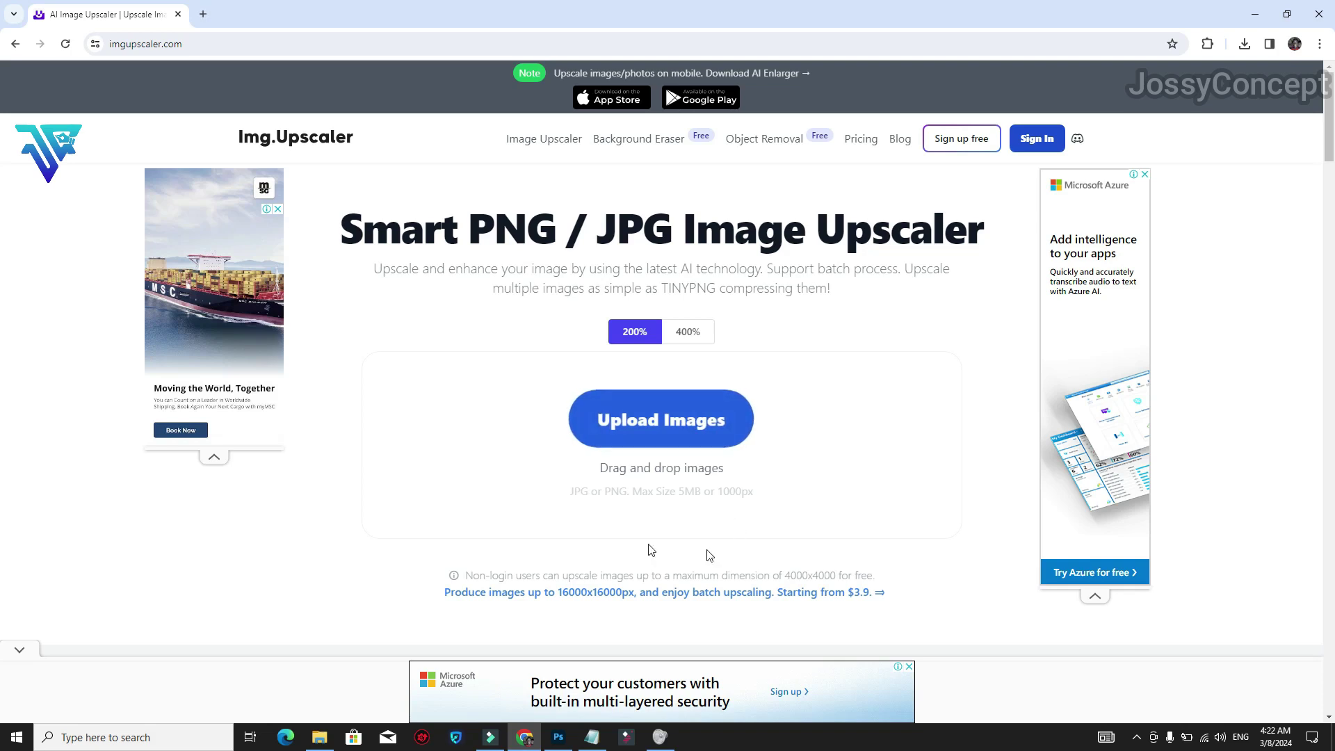
scroll(333, 685, "down", 5)
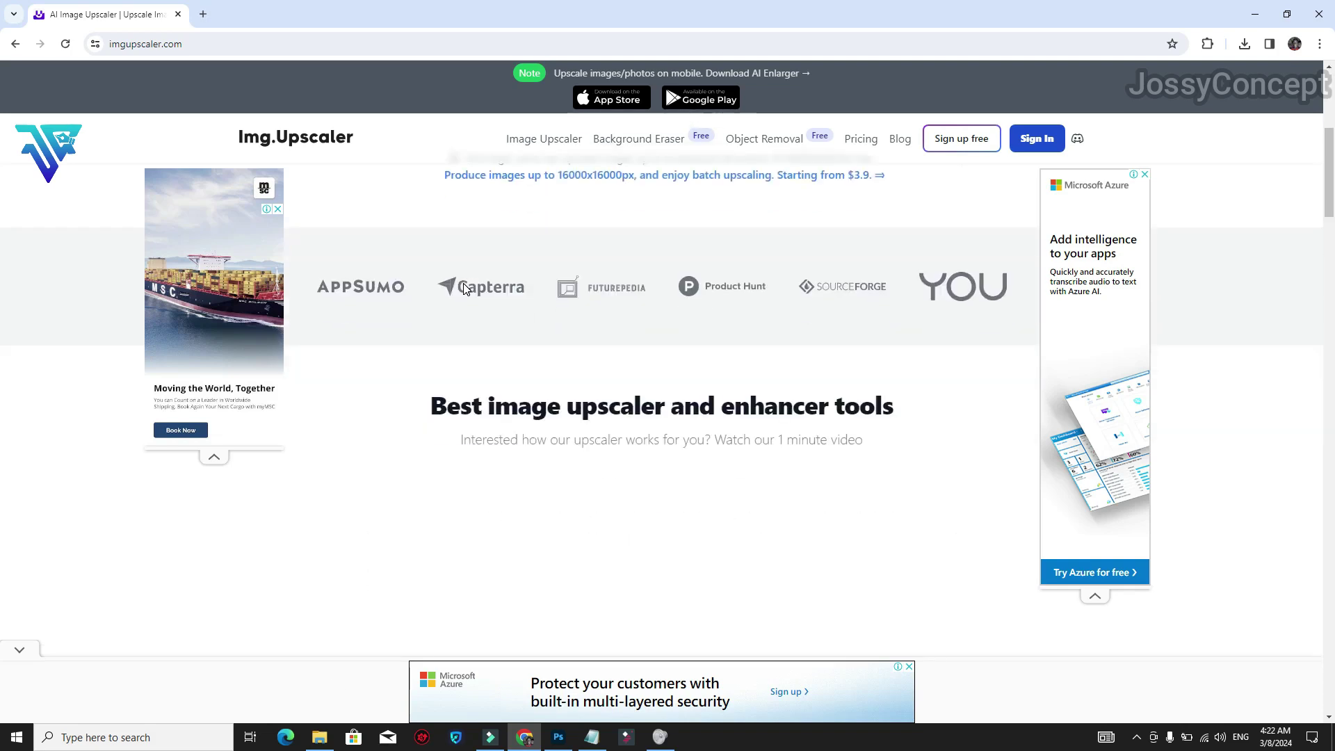
scroll(456, 286, "up", 5)
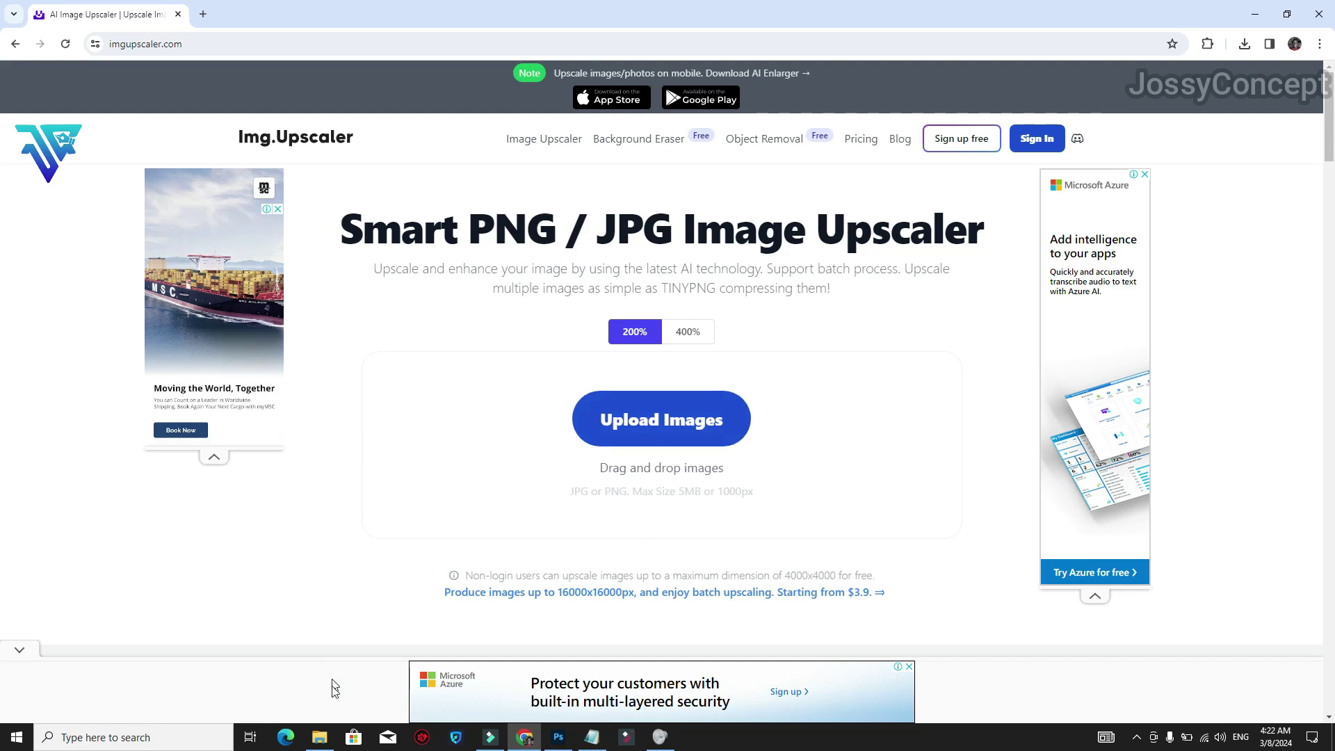
scroll(332, 685, "down", 5)
scroll(461, 289, "up", 5)
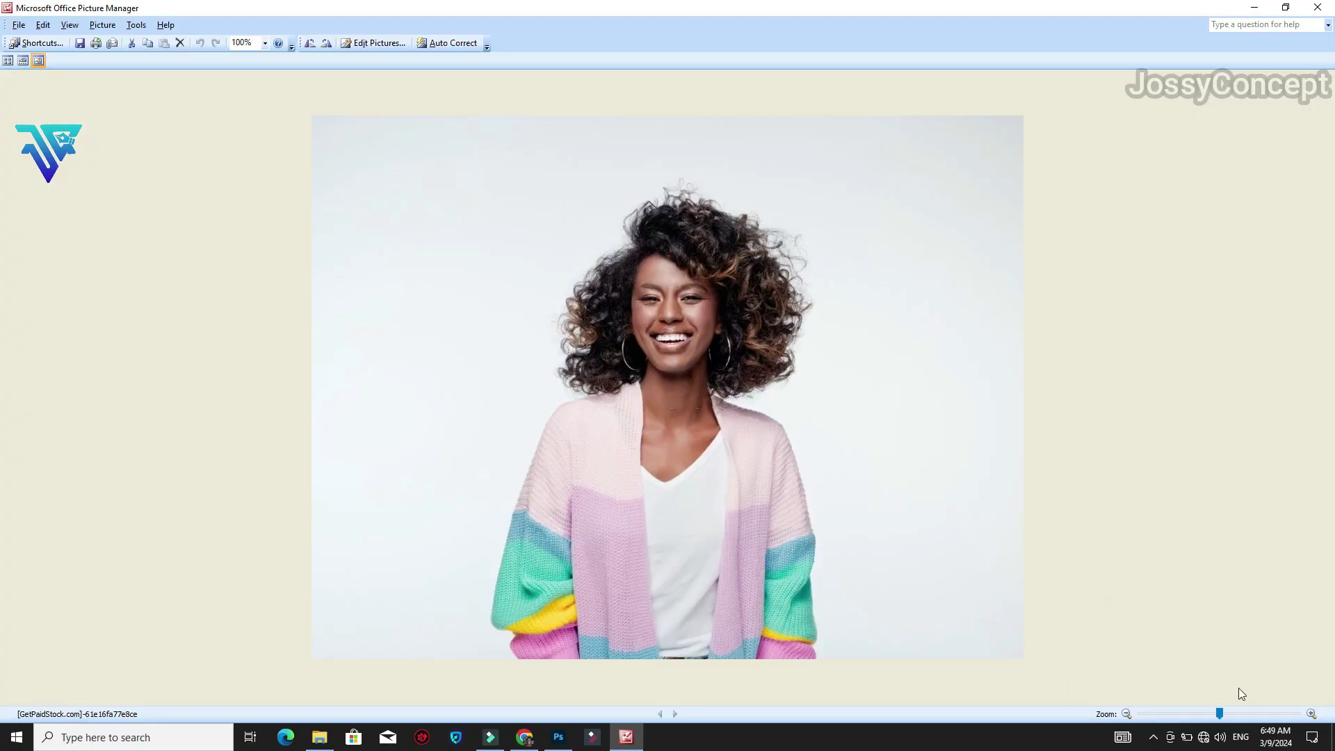
Enlarge the original portrait to 428% and examine the sharpness of the face, hair, neck and cardigan.
left_click_drag(1217, 714, 1264, 718)
left_click_drag(743, 212, 591, 480)
left_click_drag(612, 229, 580, 381)
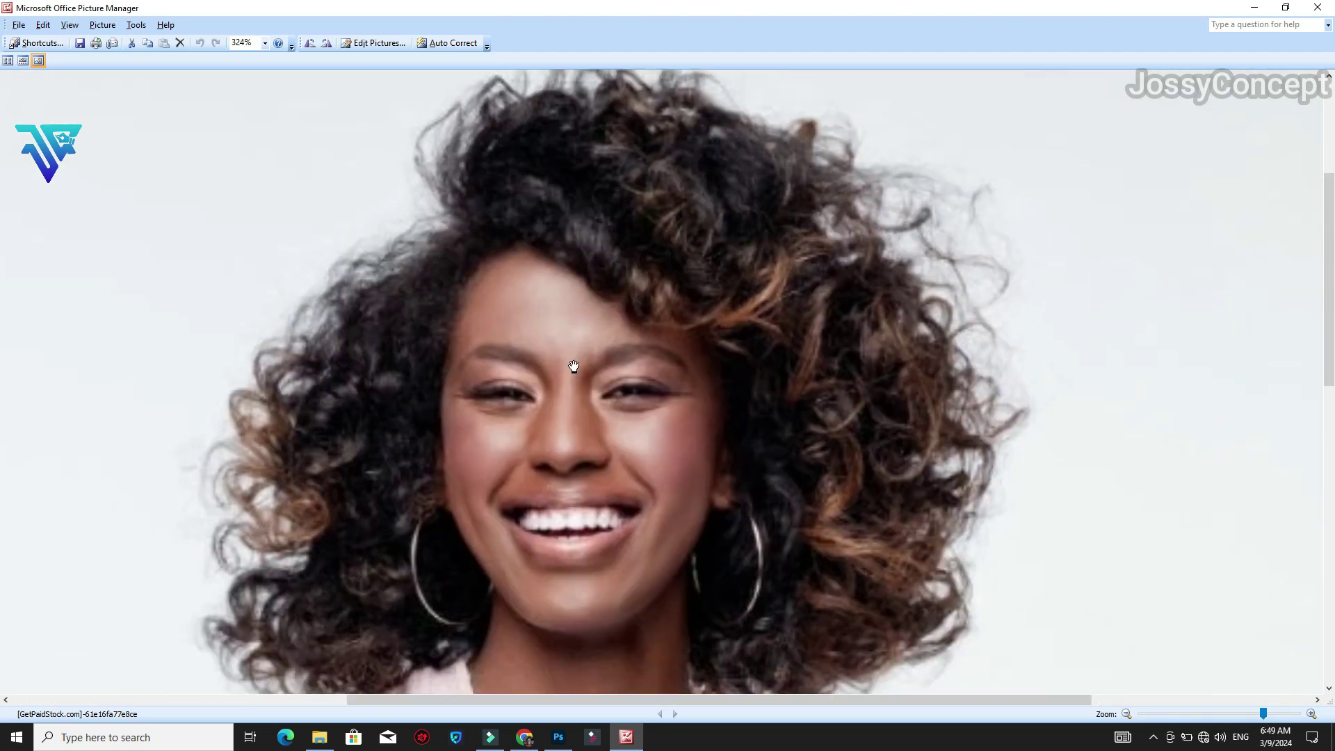
left_click_drag(1263, 714, 1273, 714)
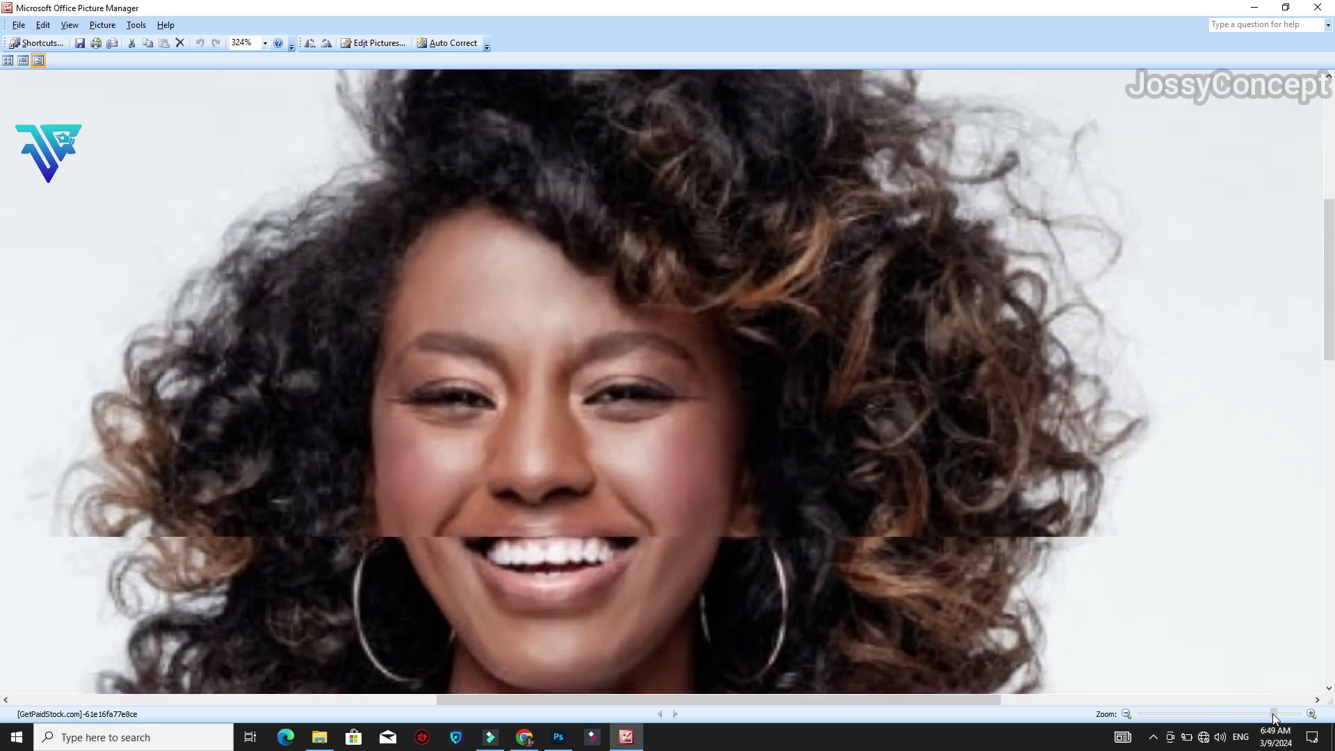
left_click_drag(545, 540, 628, 179)
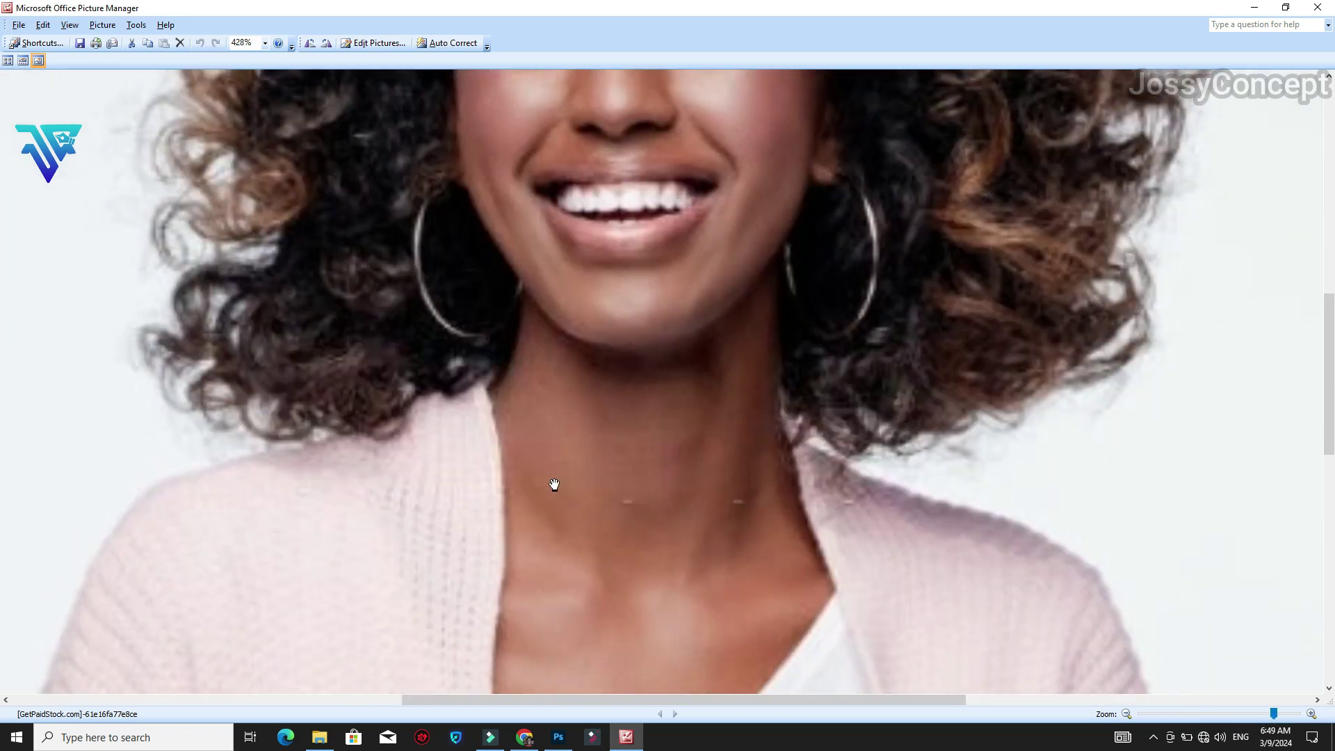
left_click_drag(554, 482, 733, 232)
left_click_drag(466, 392, 399, 262)
left_click_drag(575, 369, 557, 509)
left_click_drag(671, 135, 603, 406)
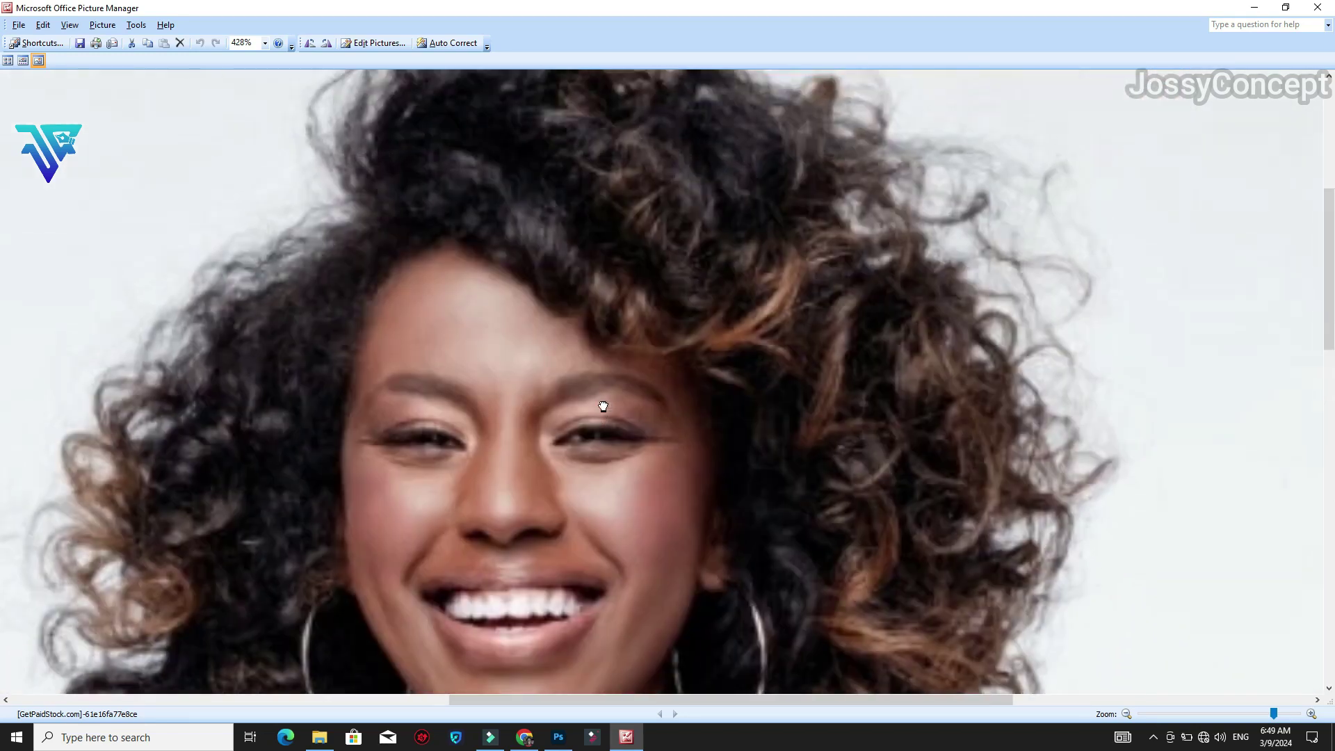
left_click_drag(647, 149, 643, 260)
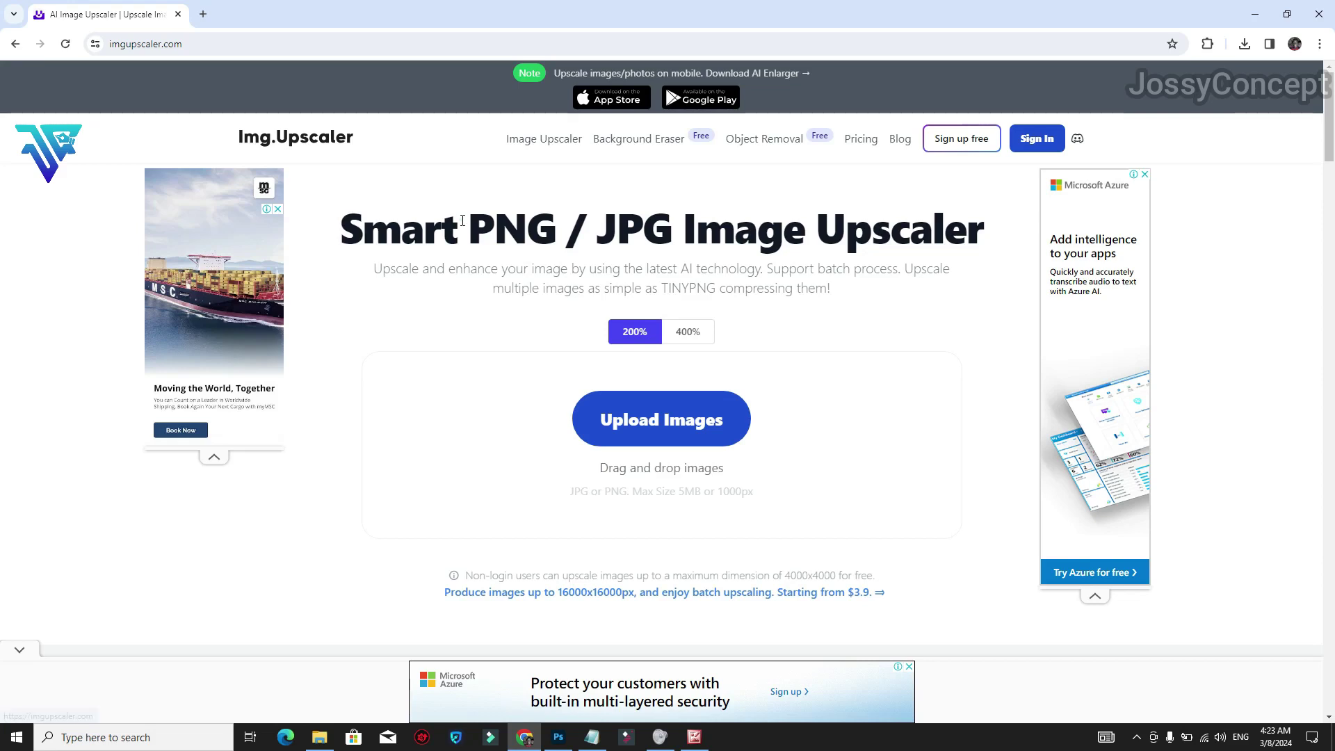
left_click_drag(459, 221, 529, 235)
left_click(543, 241)
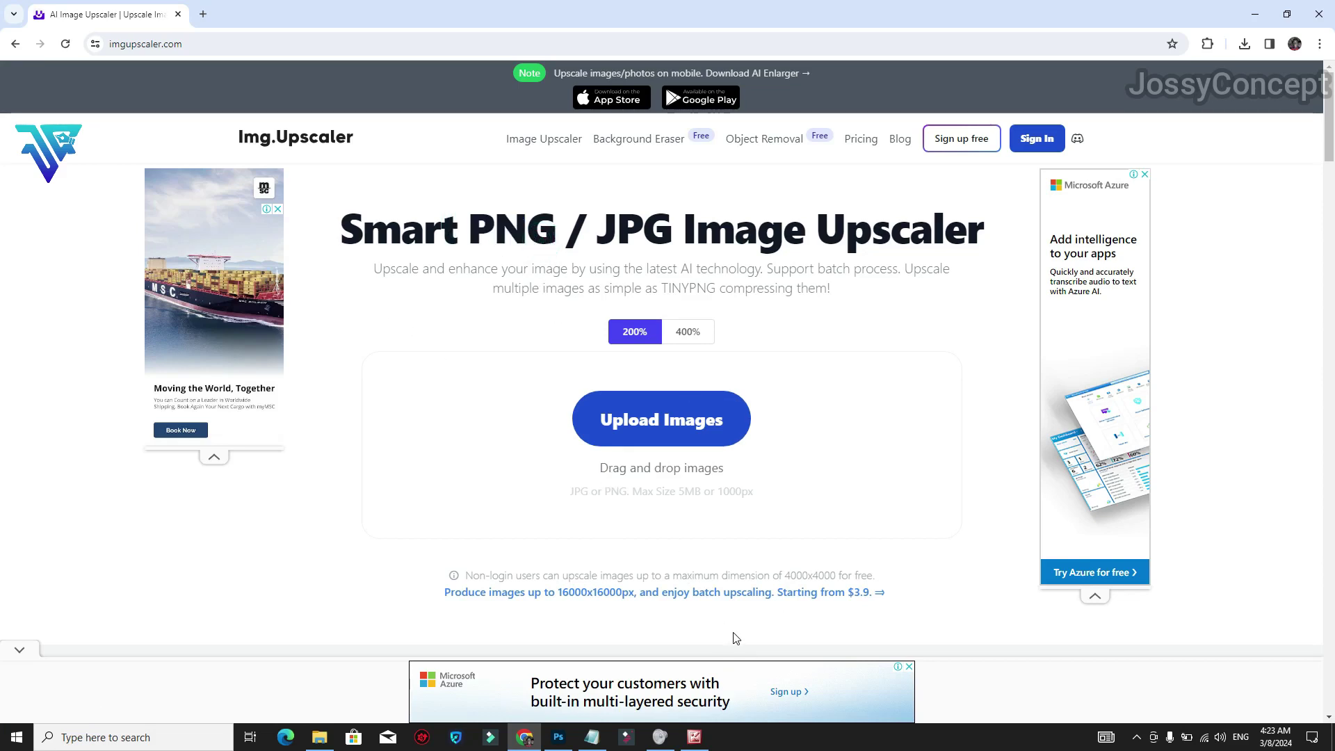
Add the original [GetPaidStock.com] portrait JPG to the Img.Upscaler upload area and start upscaling it at 200%.
left_click(695, 739)
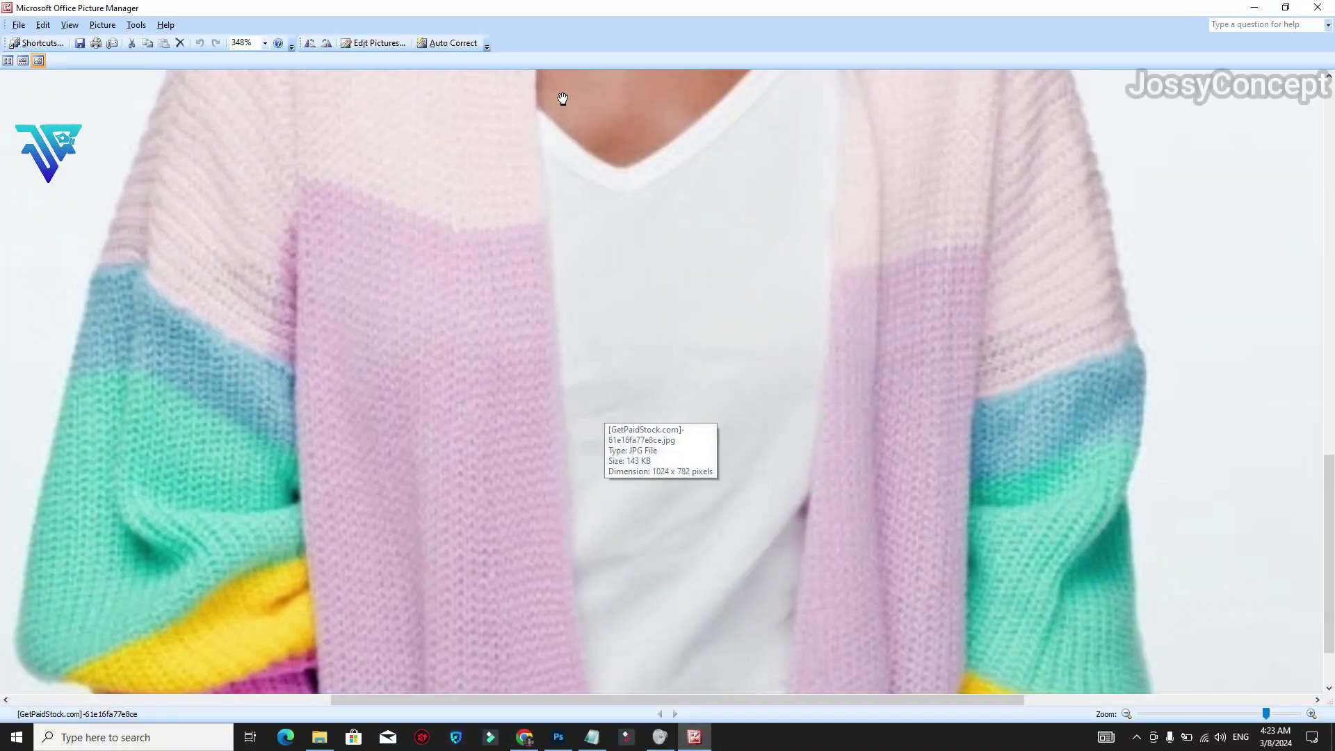
left_click_drag(587, 7, 1033, 310)
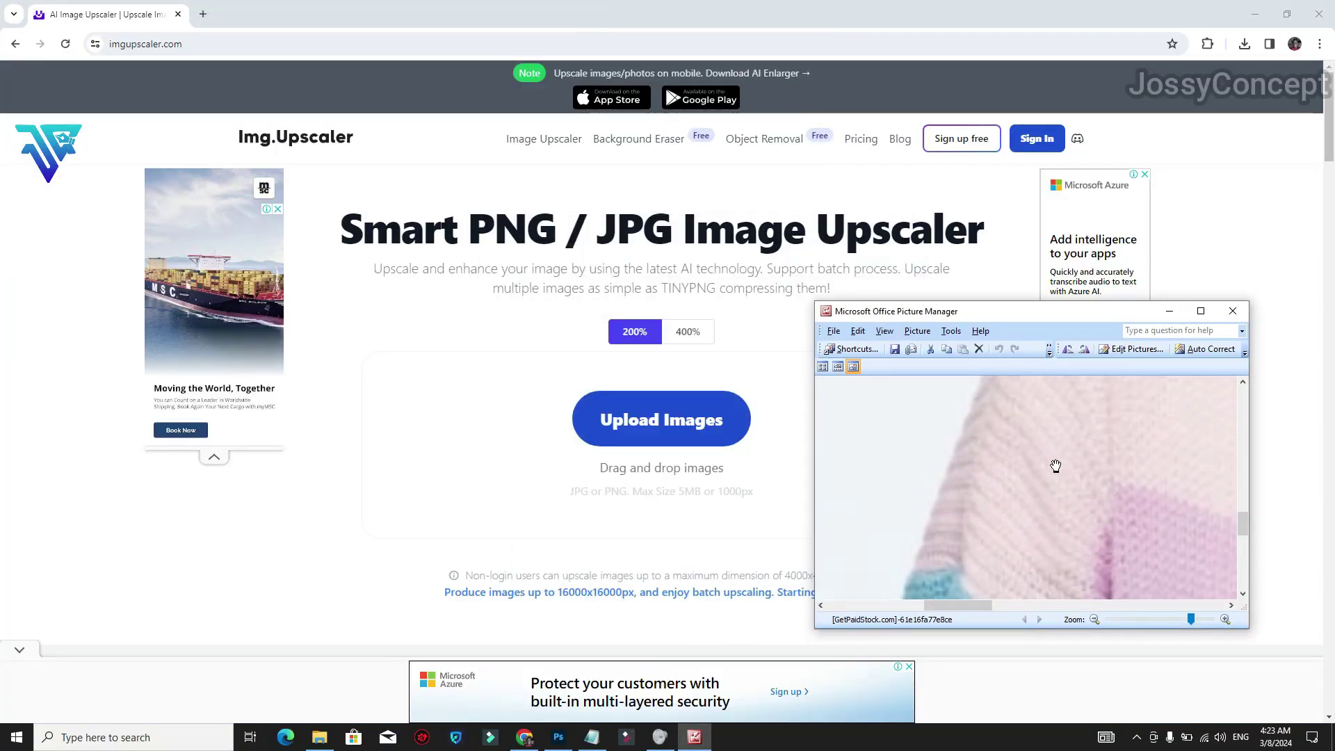
left_click_drag(663, 430, 566, 417)
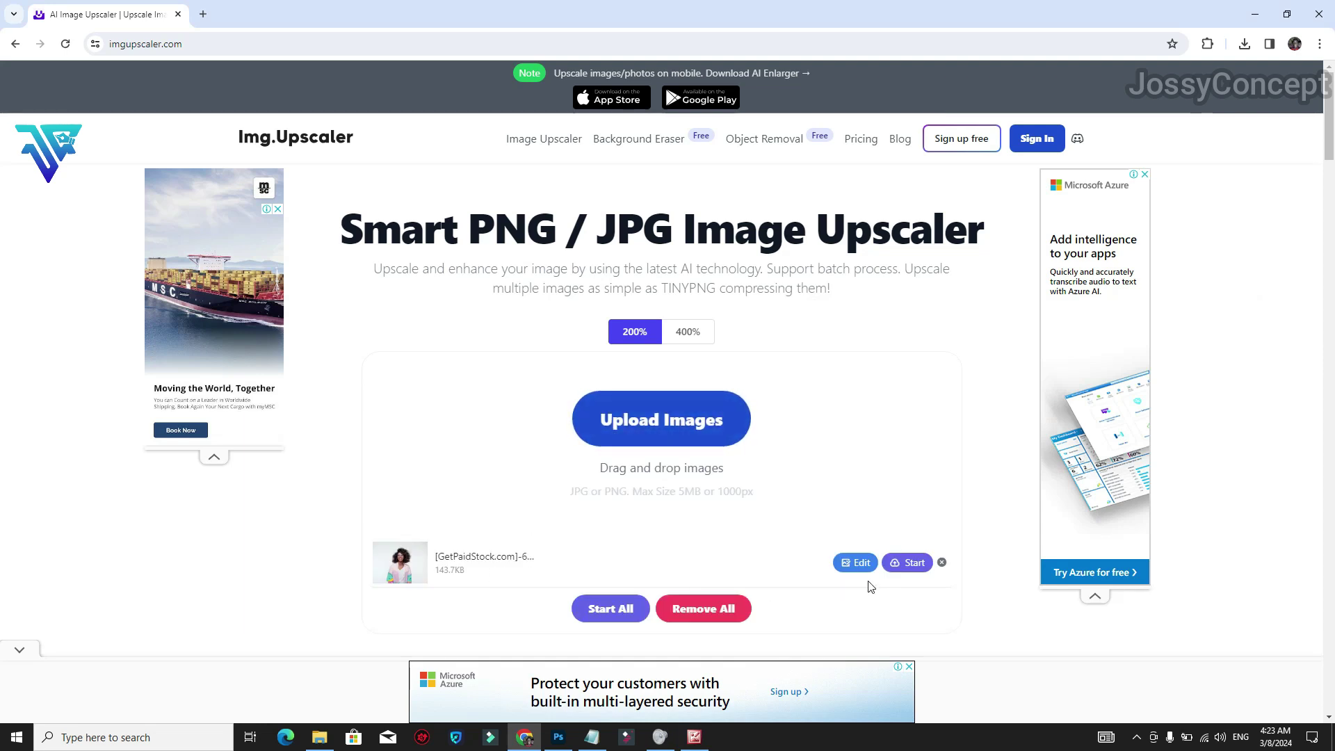
left_click(911, 563)
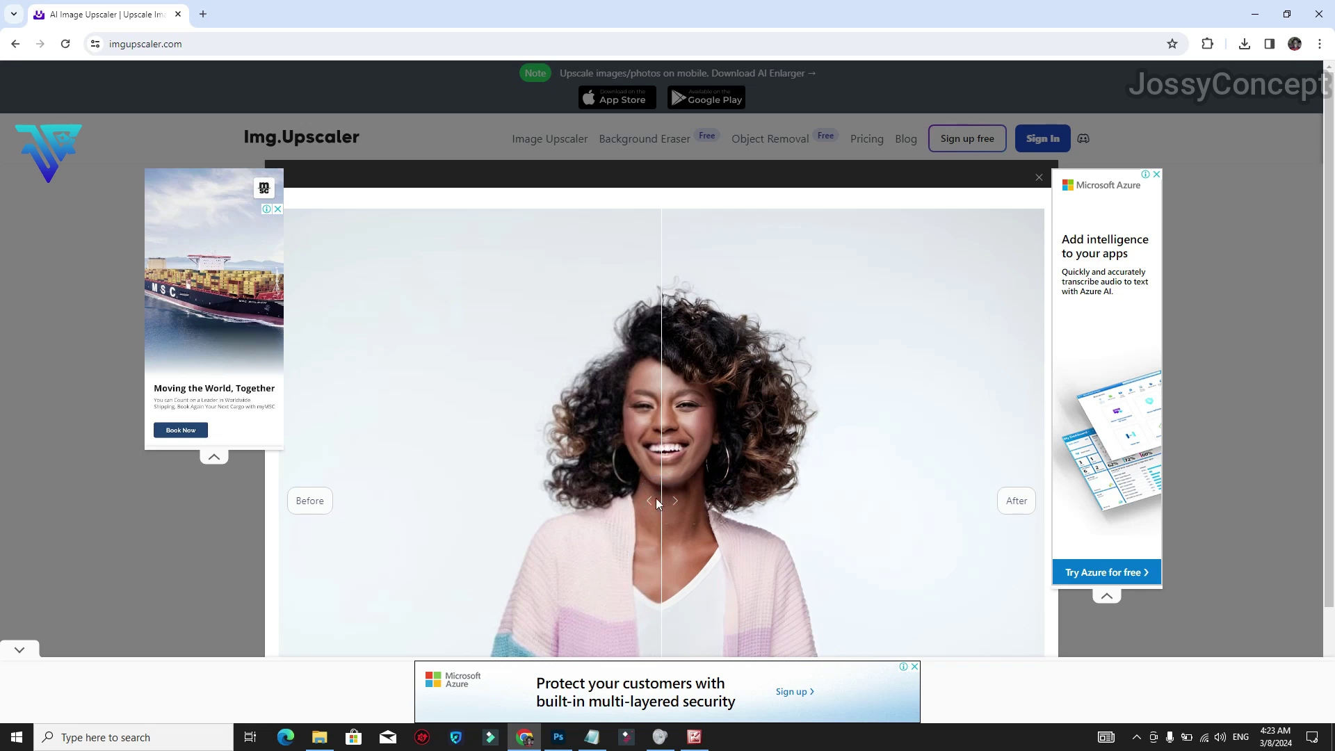
Review the before and after preview of the upscaled portrait, and close the preview.
scroll(482, 487, "down", 1)
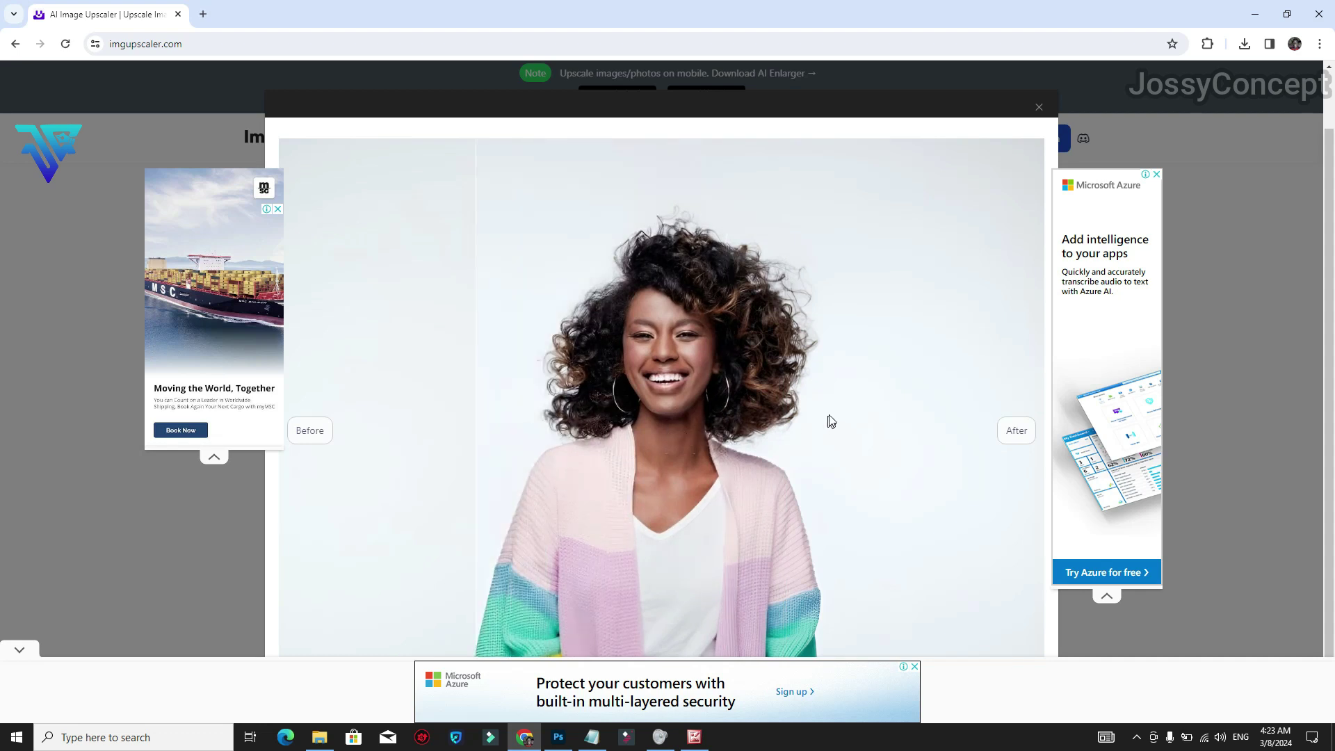
left_click(1040, 109)
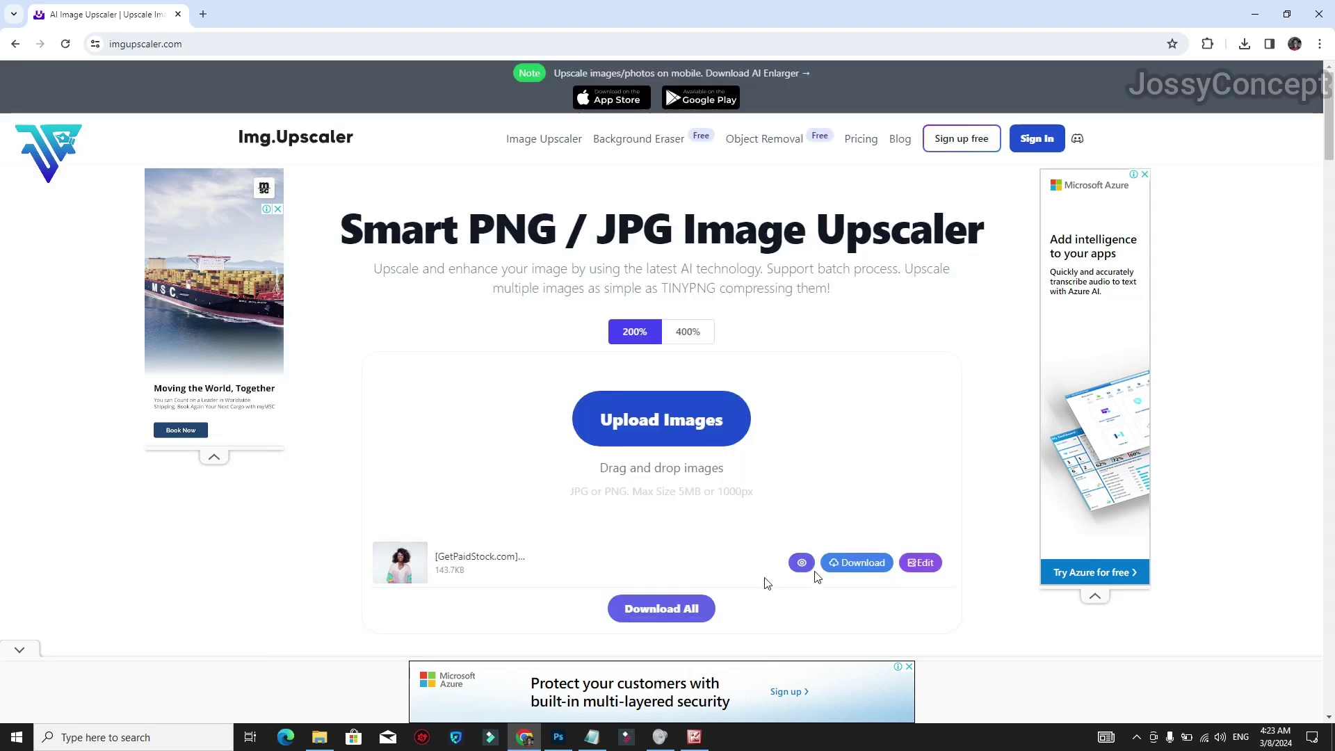
Download the upscaled portrait and open the newest downloaded file in Microsoft Office Picture Manager.
left_click(847, 563)
left_click(1245, 45)
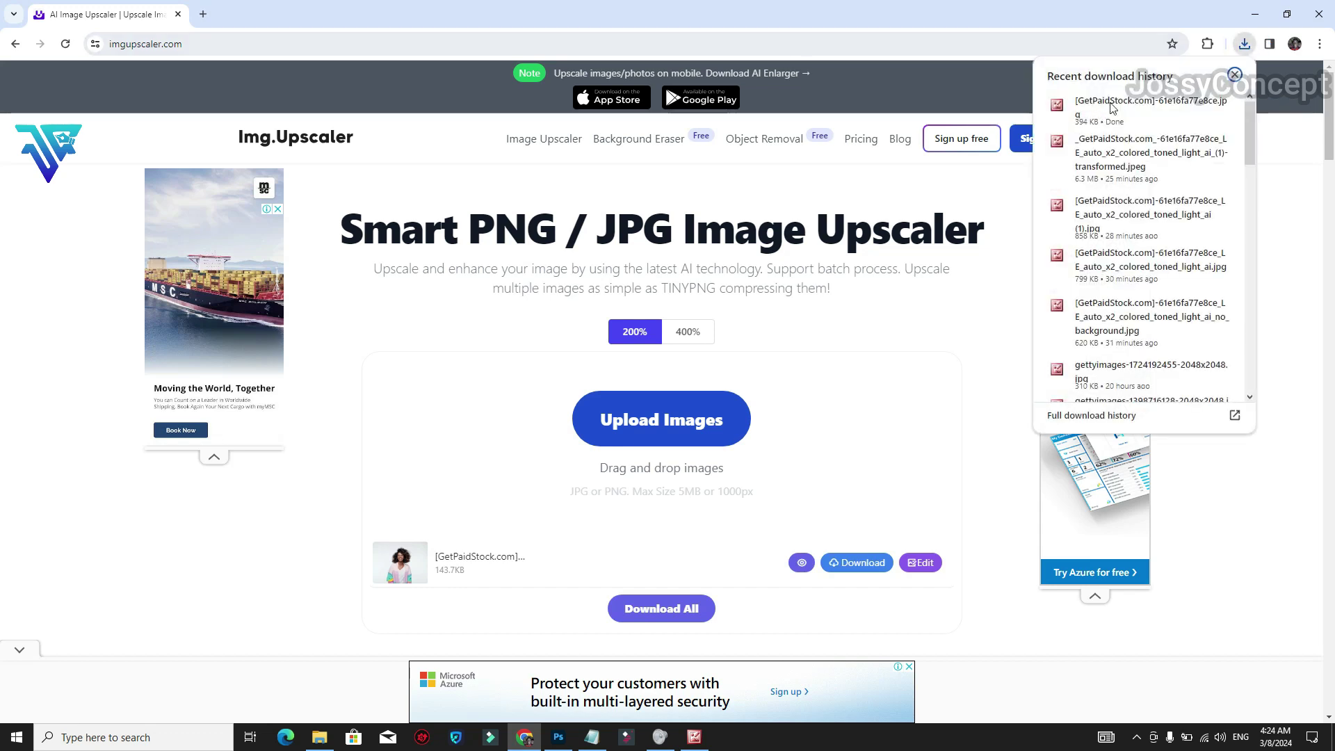
left_click_drag(1135, 110, 678, 383)
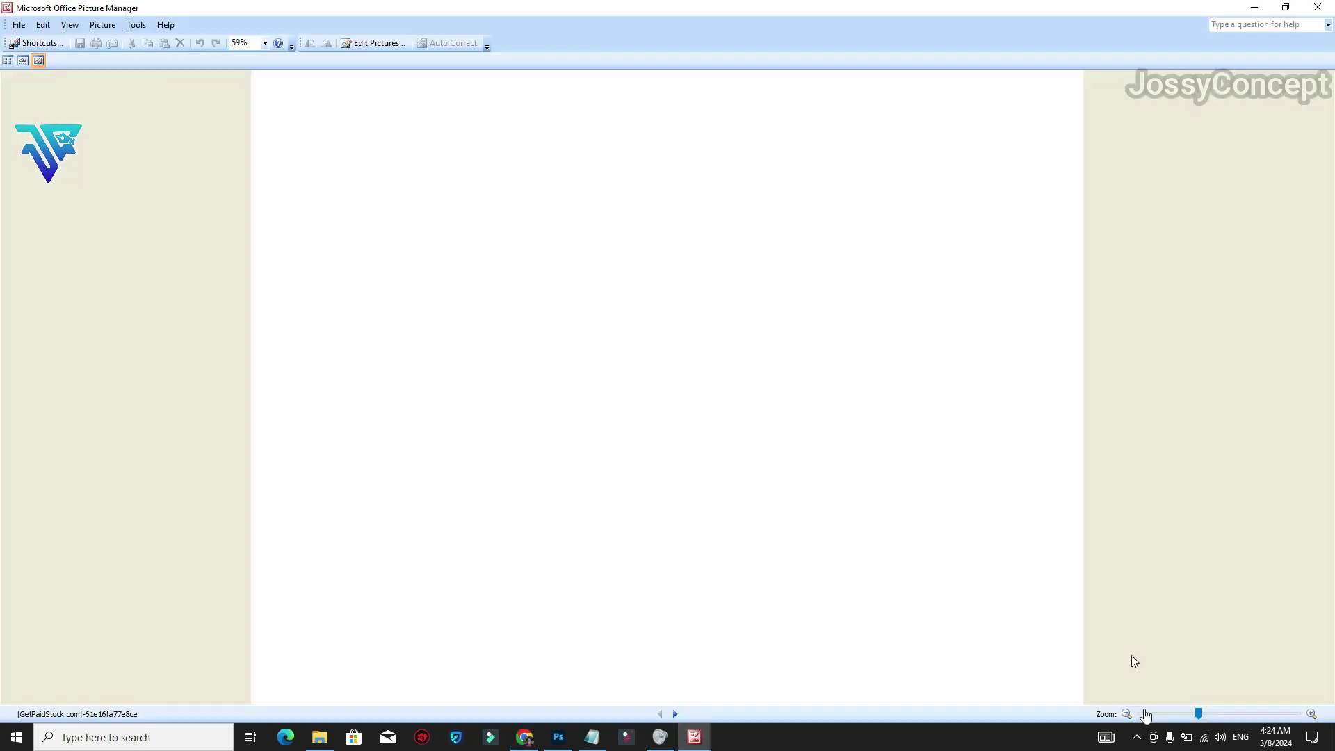
left_click(1316, 8)
left_click(1234, 51)
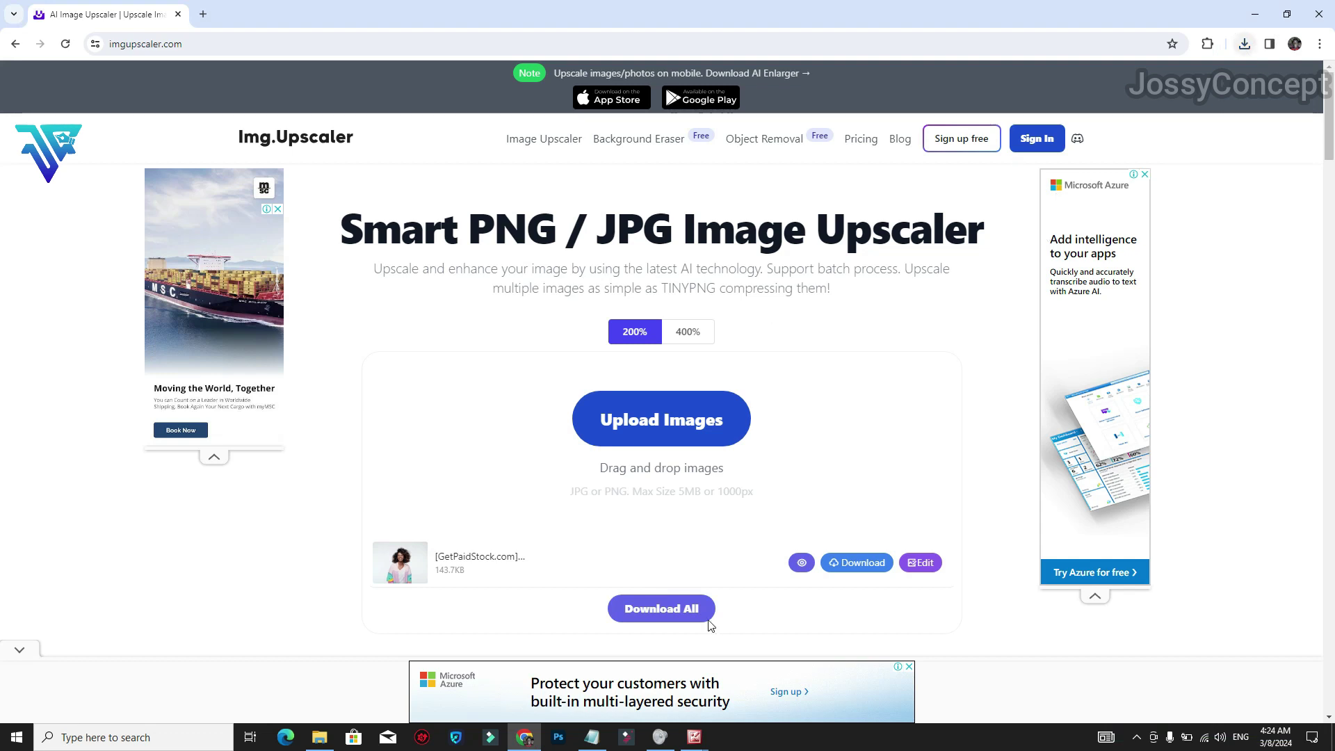
mouse_move(703, 743)
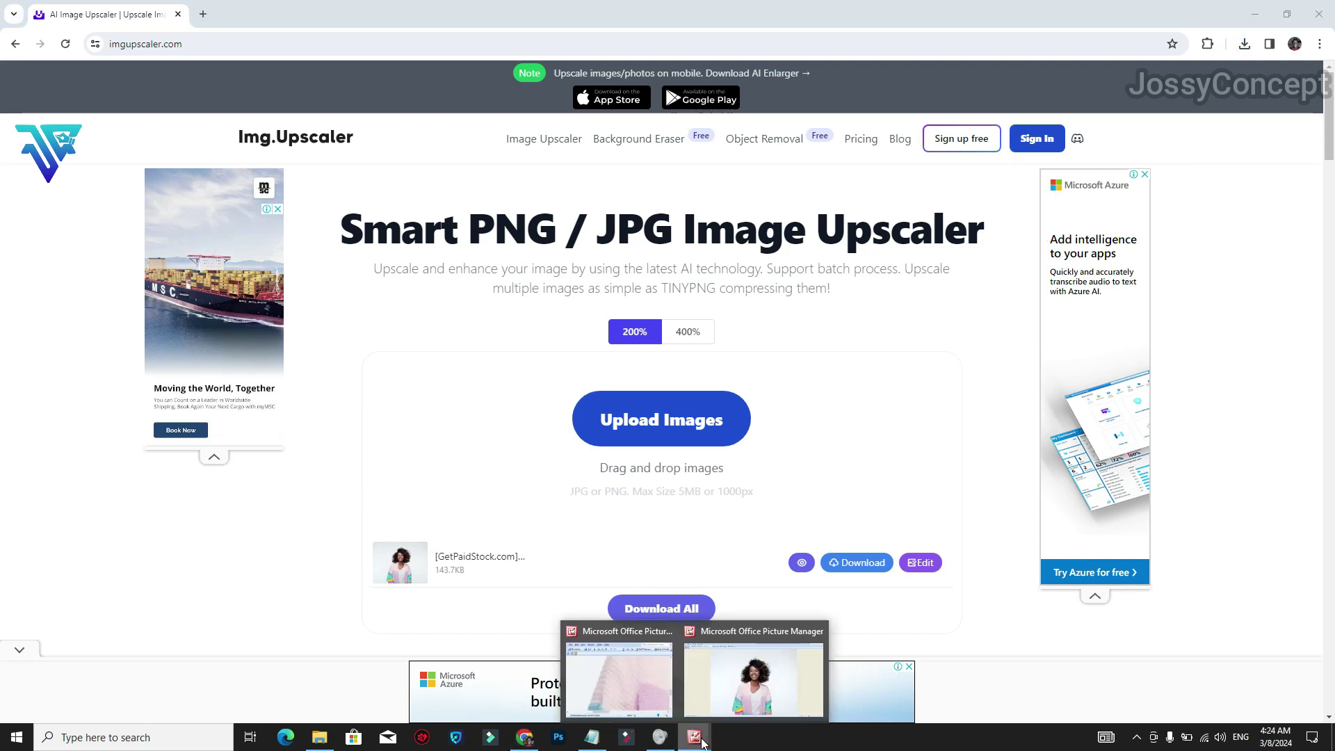
left_click(745, 666)
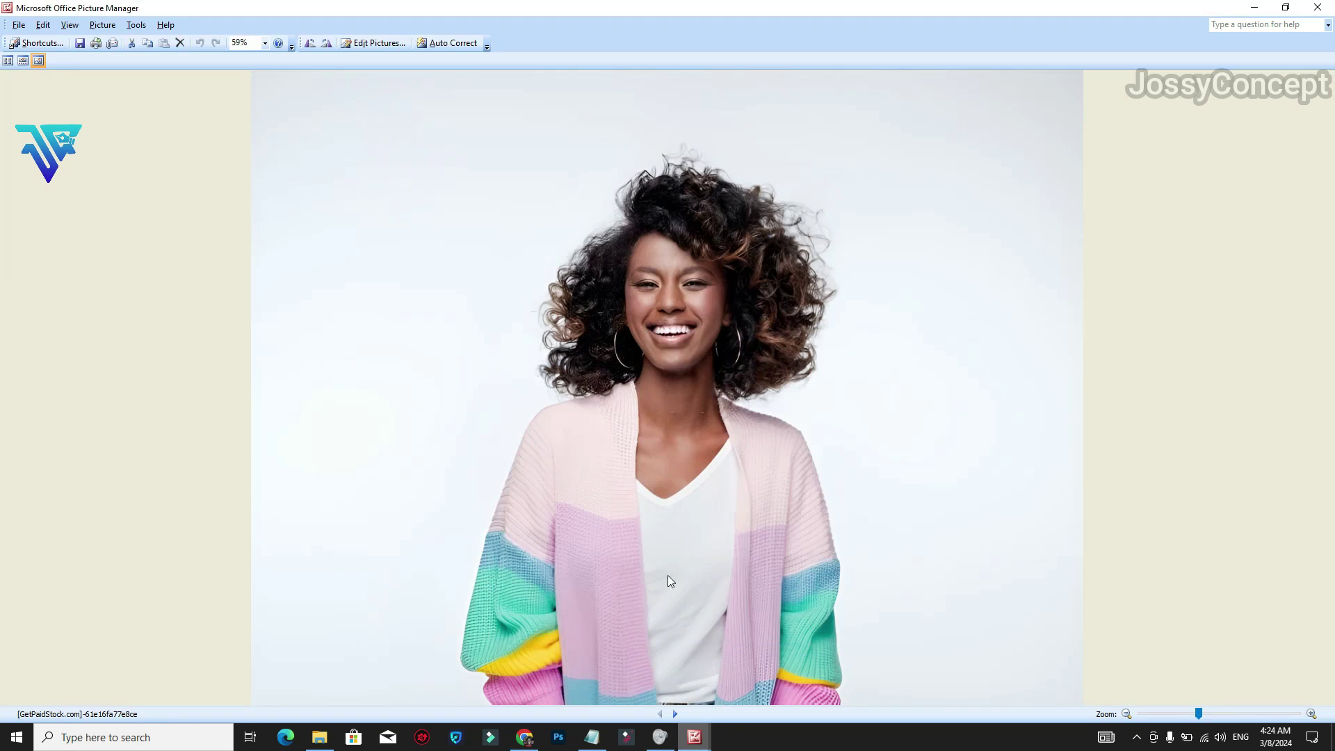
Enlarge the upscaled portrait to 229% and examine the detail of the face, teeth and hair.
left_click(1199, 713)
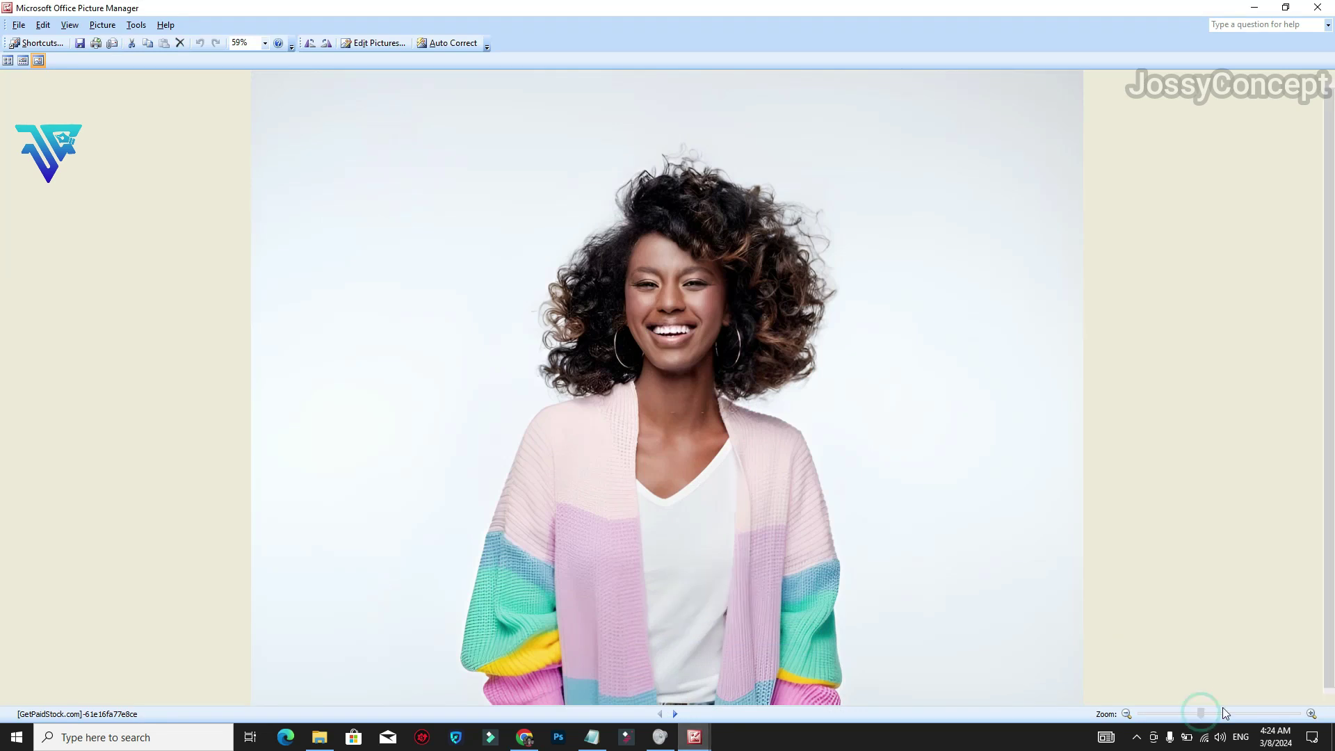
left_click(1238, 712)
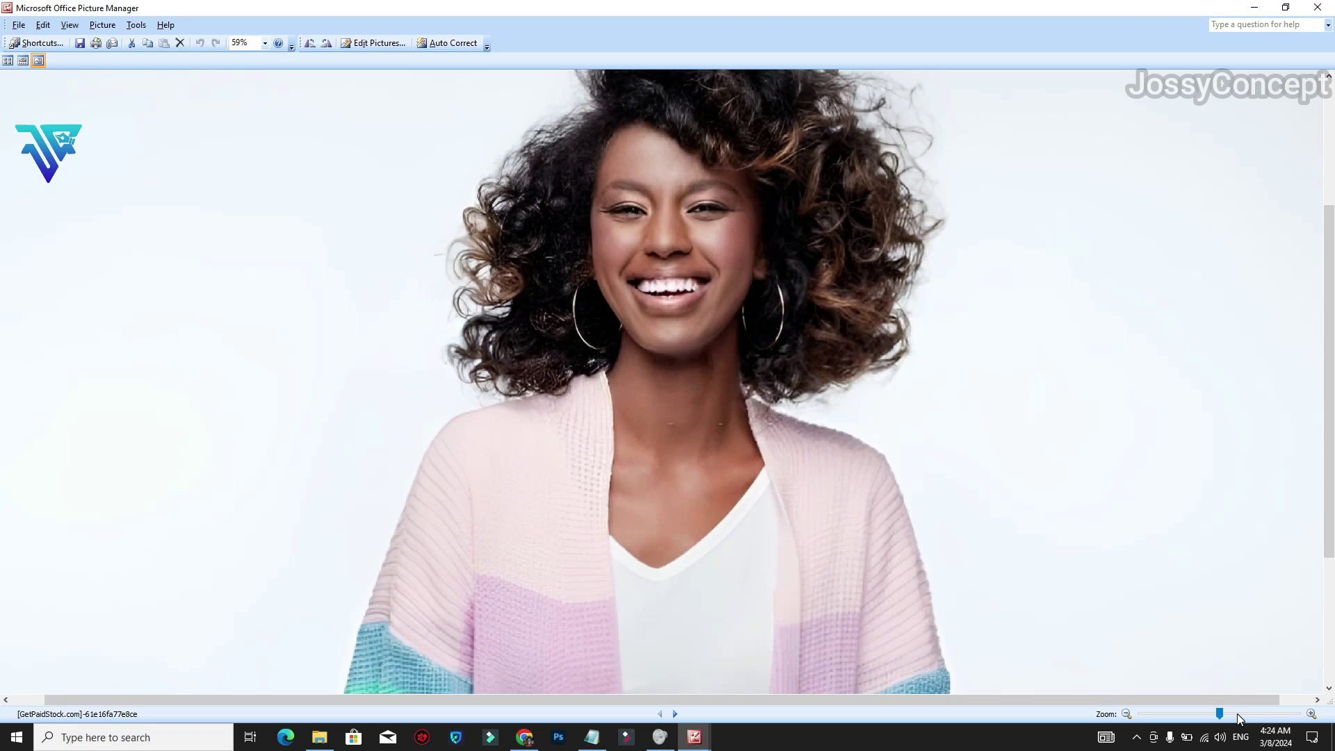
left_click(1236, 713)
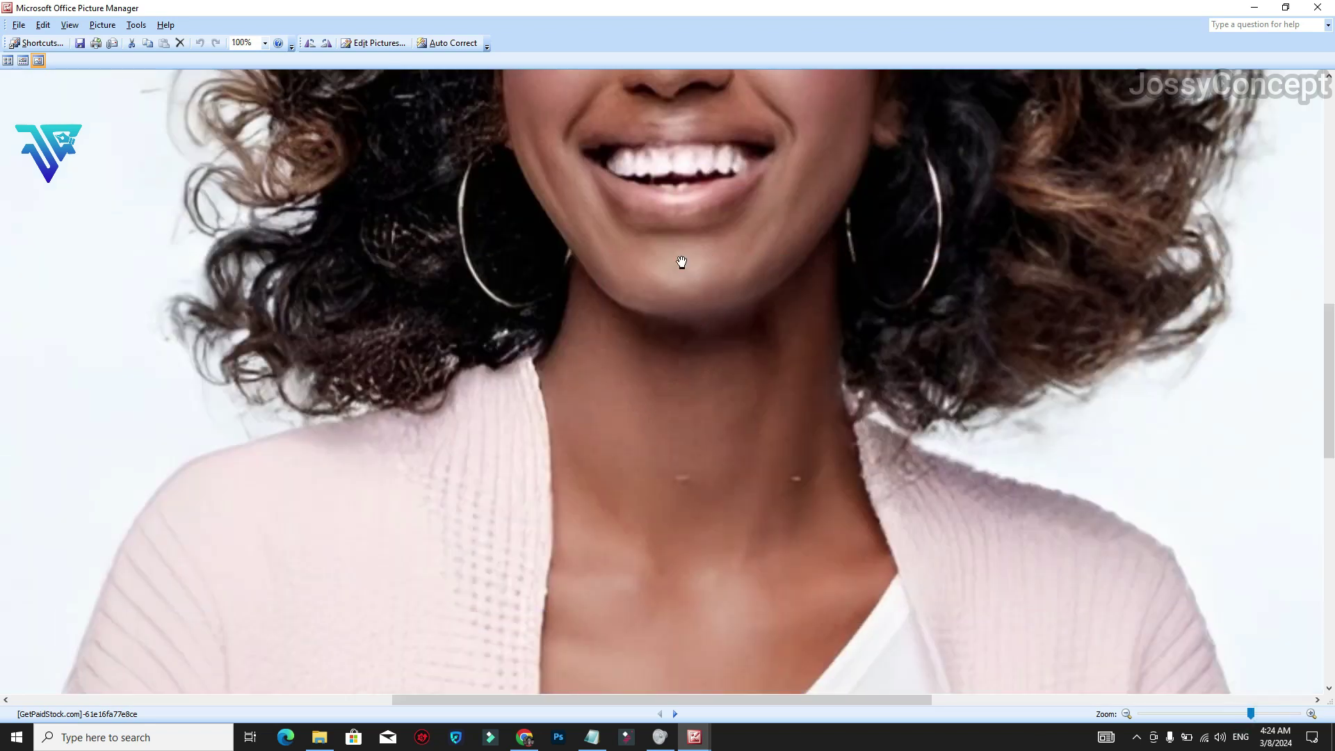
left_click_drag(637, 155, 647, 511)
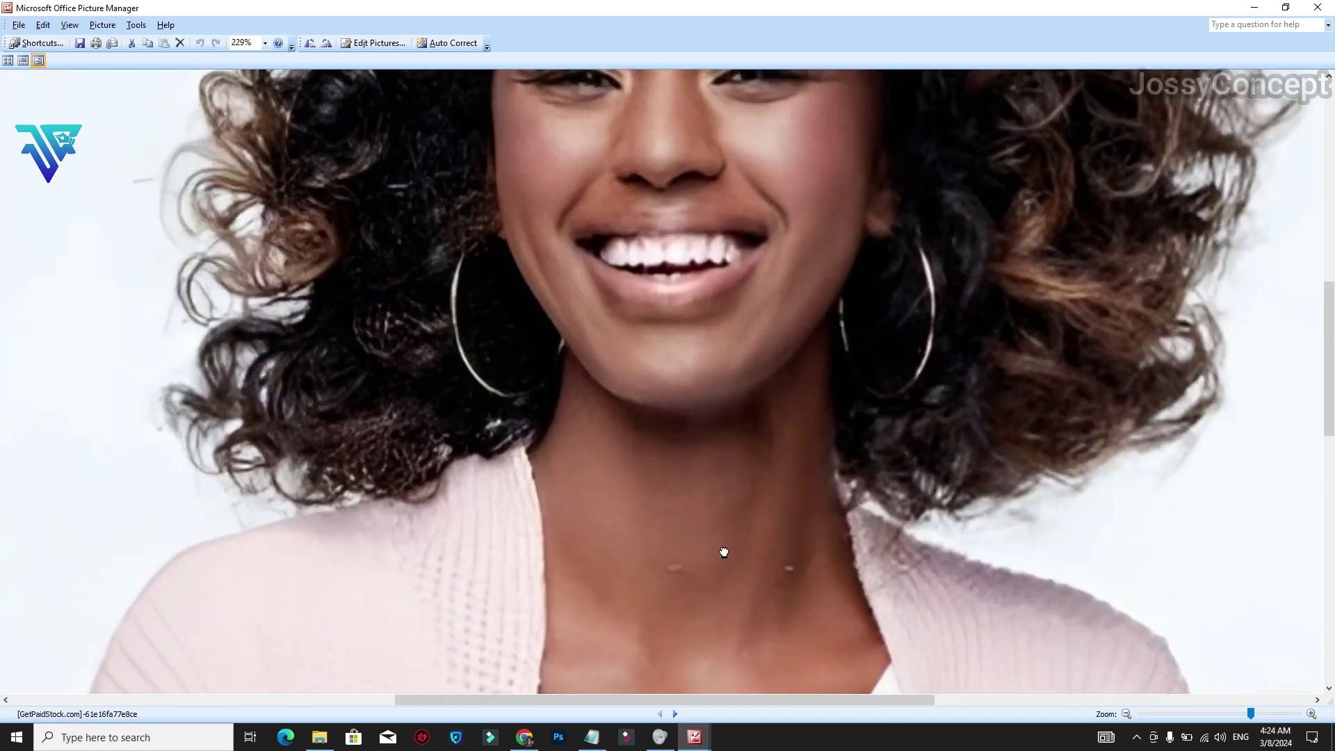
scroll(723, 552, "up", 3)
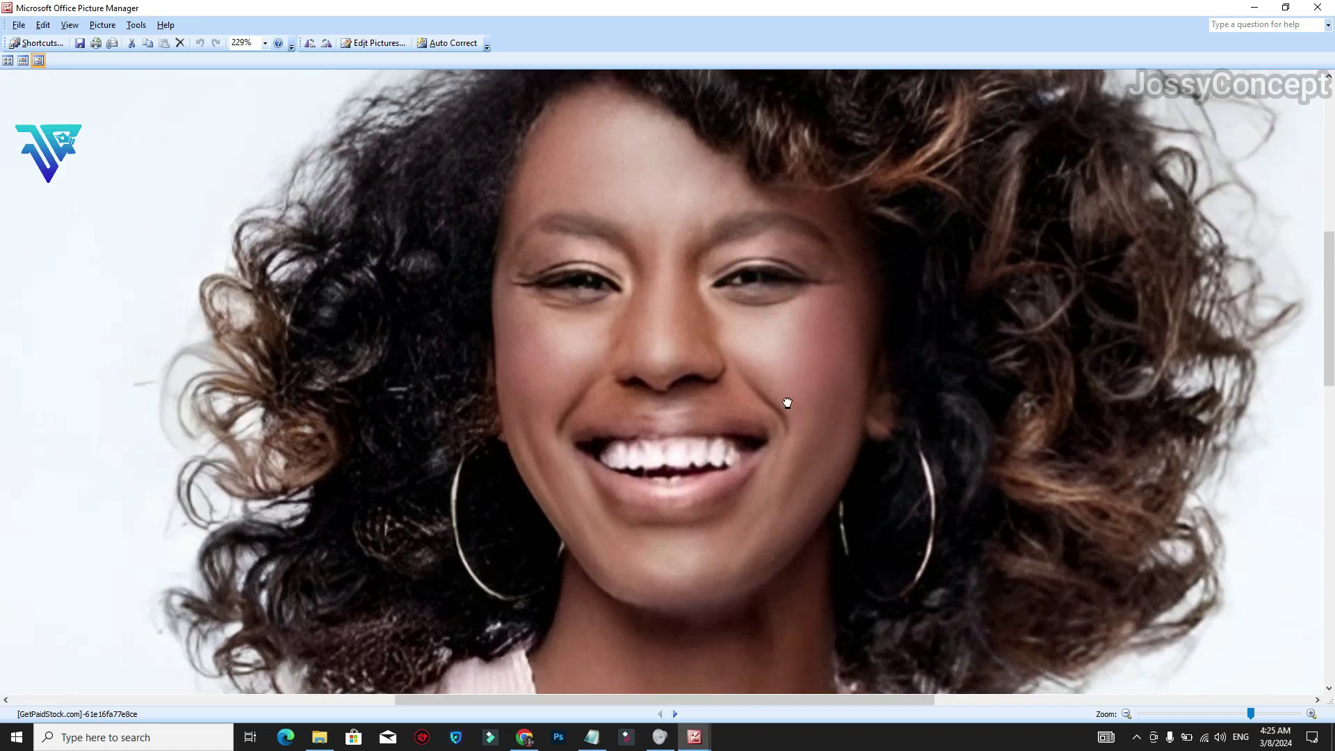
scroll(769, 416, "up", 2)
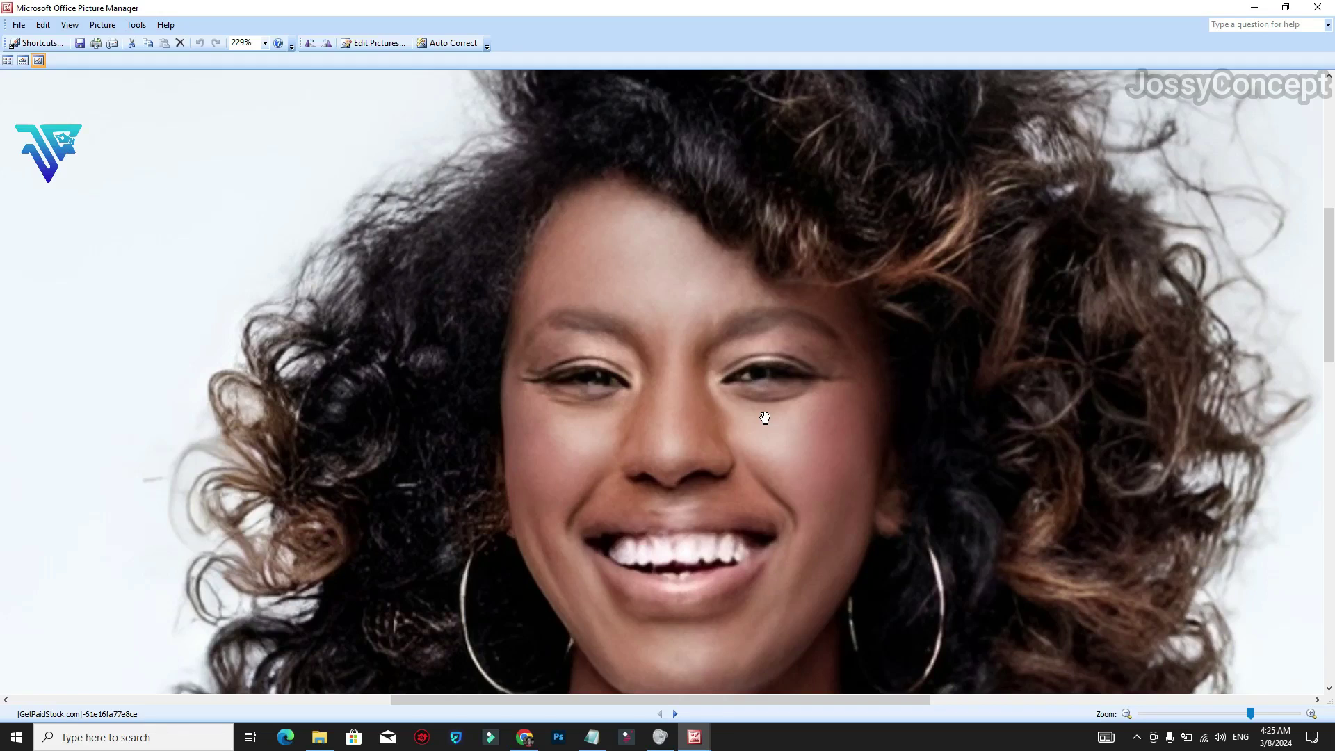
Arrange the two picture windows side by side, with the original portrait on the left half and the upscaled one on the right.
key("super+Right")
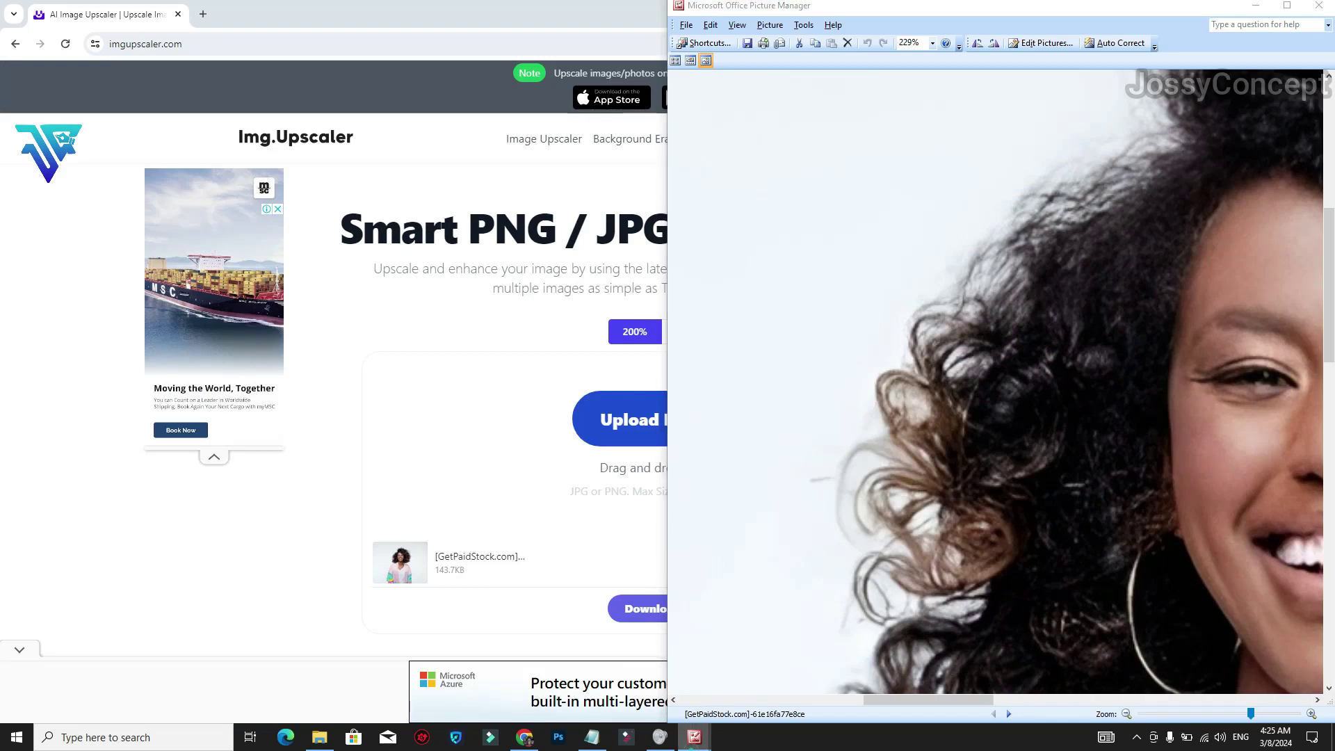
mouse_move(693, 736)
left_click(647, 684)
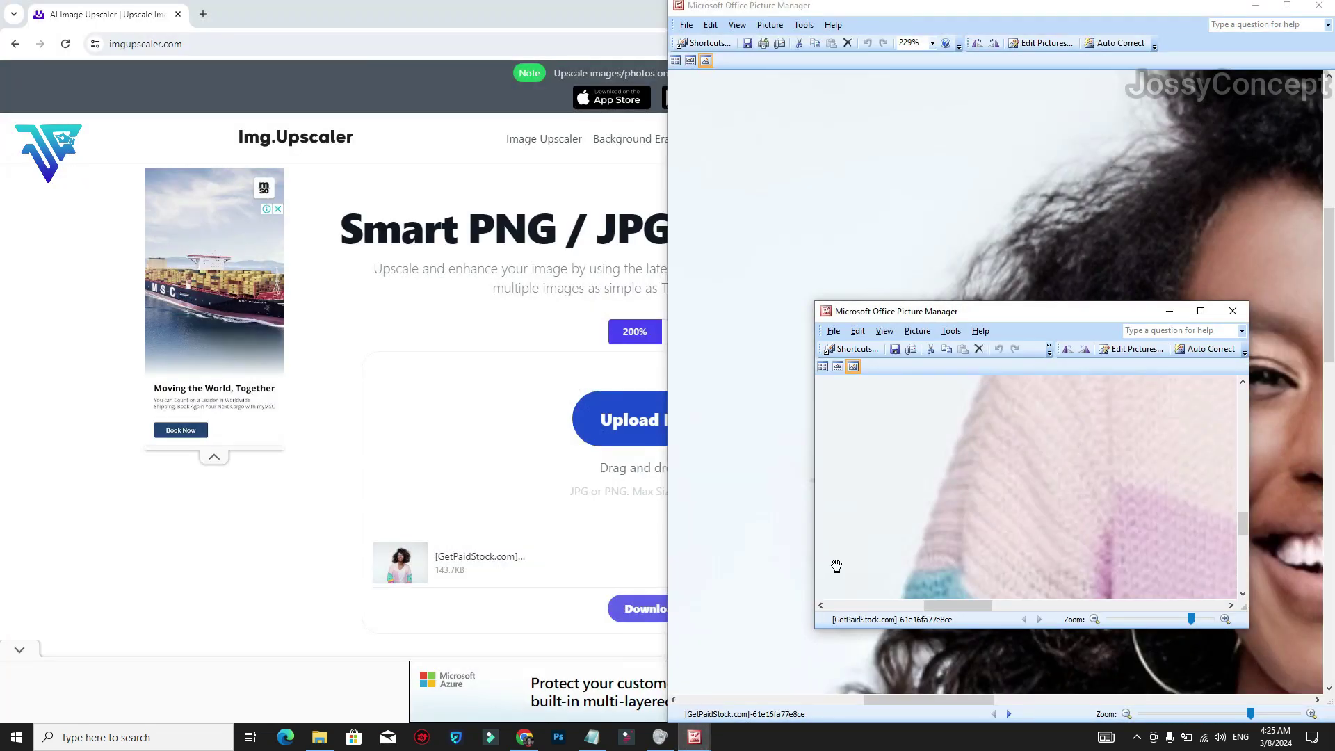
key("super+Left")
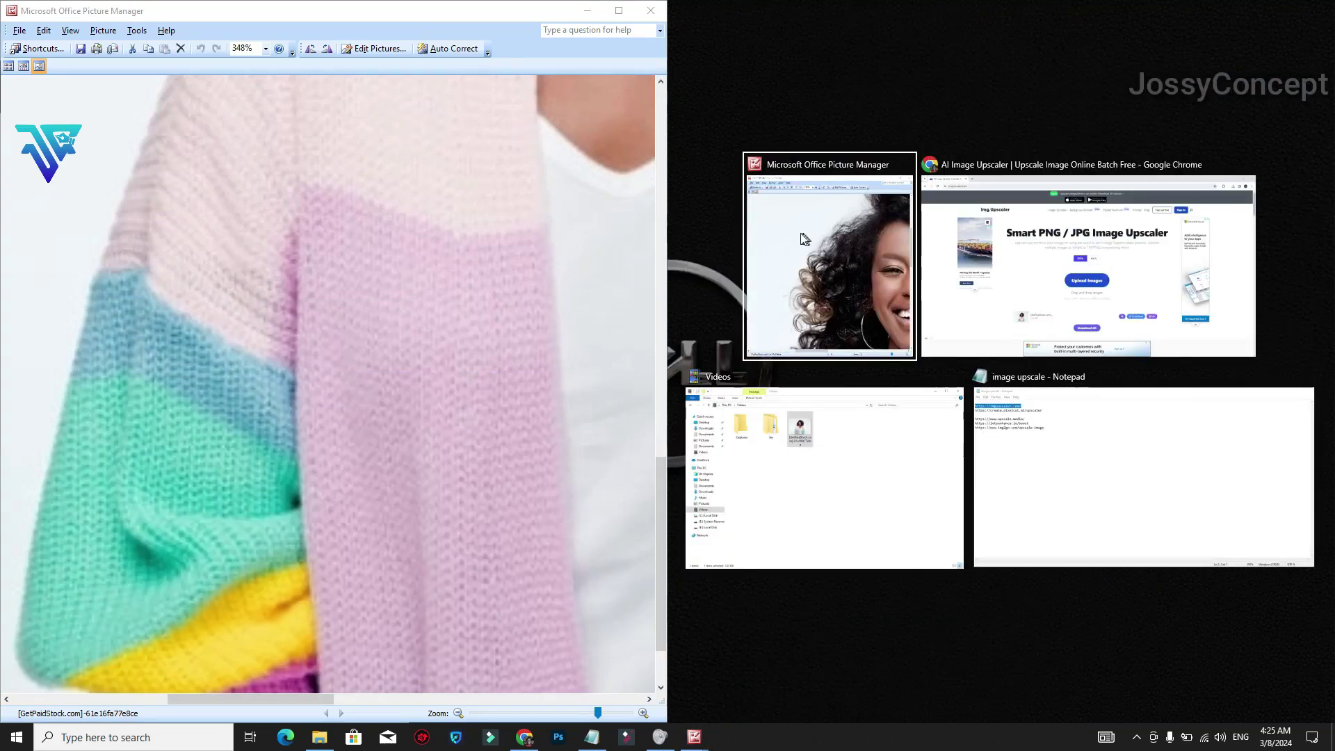
key("Return")
Enlarge the original portrait to 492% and compare its face and hair detail with the upscaled version.
scroll(441, 259, "up", 5)
left_click_drag(501, 155, 557, 590)
left_click_drag(569, 534, 577, 446)
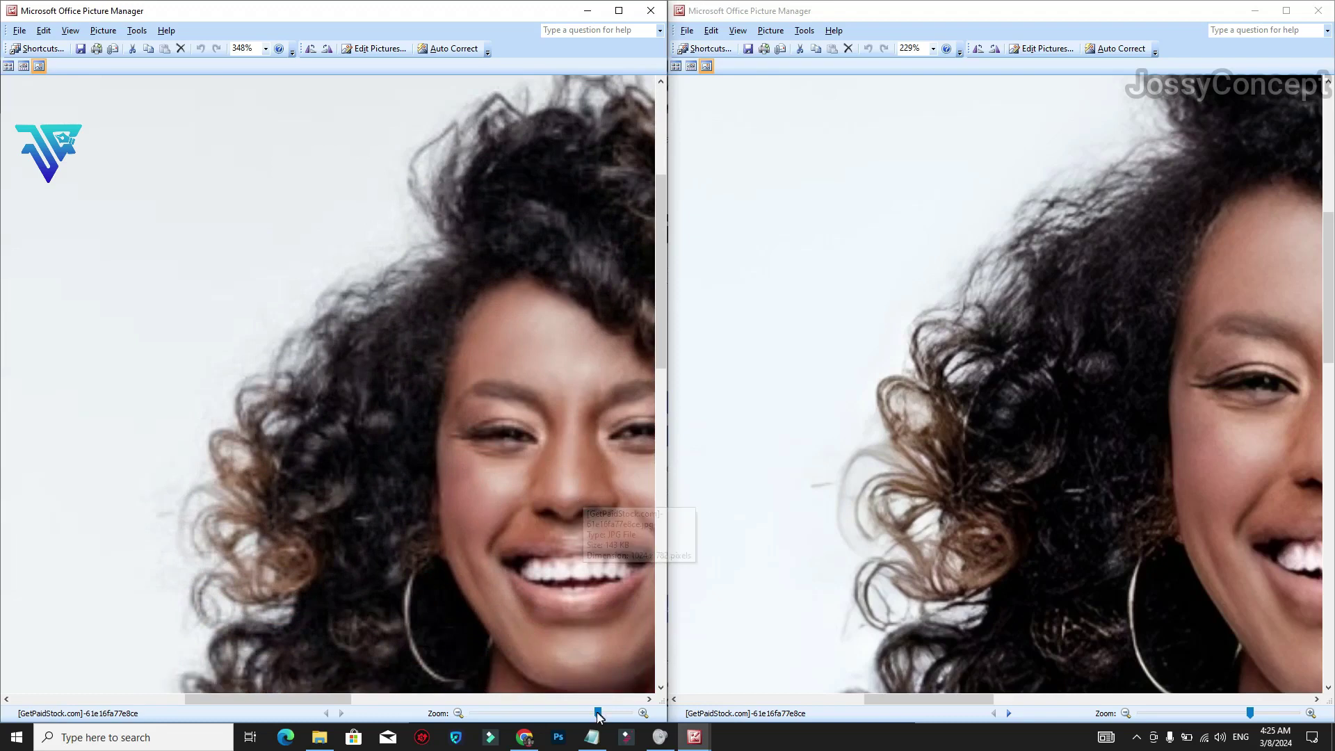
left_click_drag(598, 712, 611, 712)
scroll(567, 573, "up", 2)
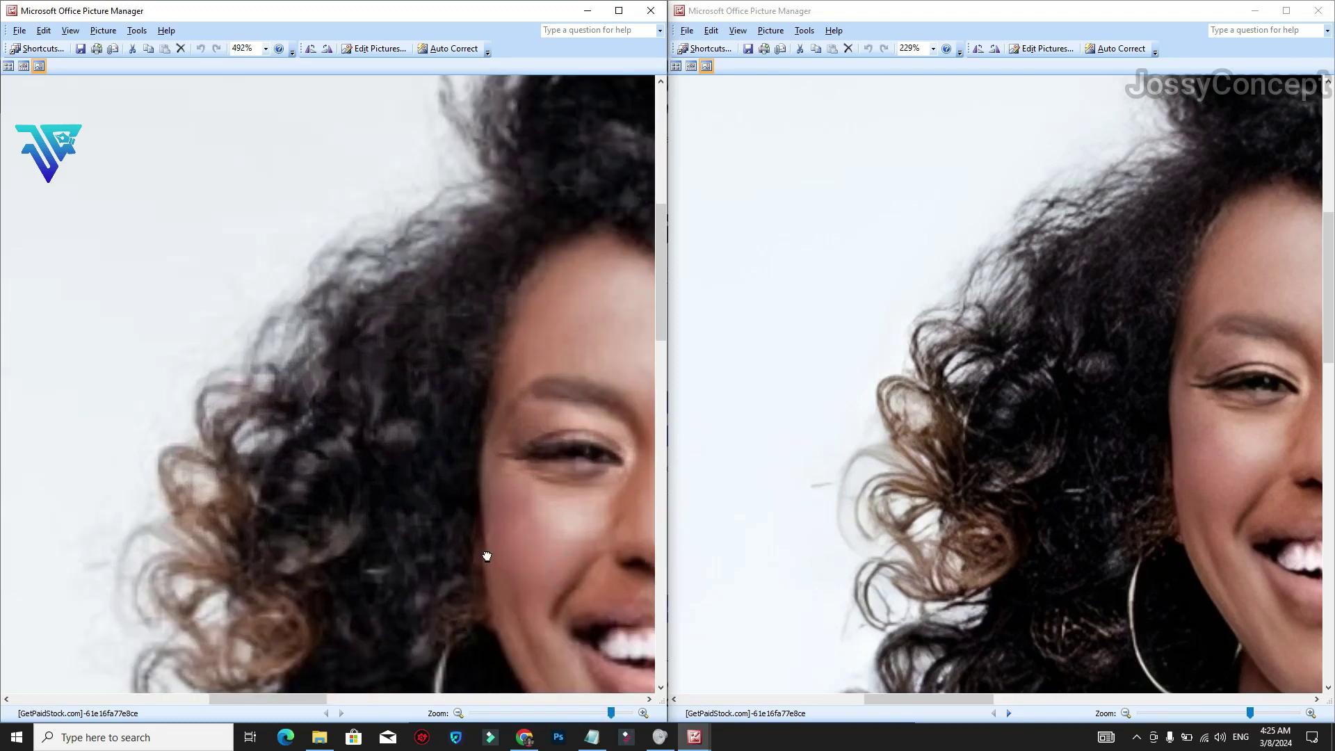
left_click_drag(1026, 547, 727, 534)
left_click_drag(620, 542, 431, 500)
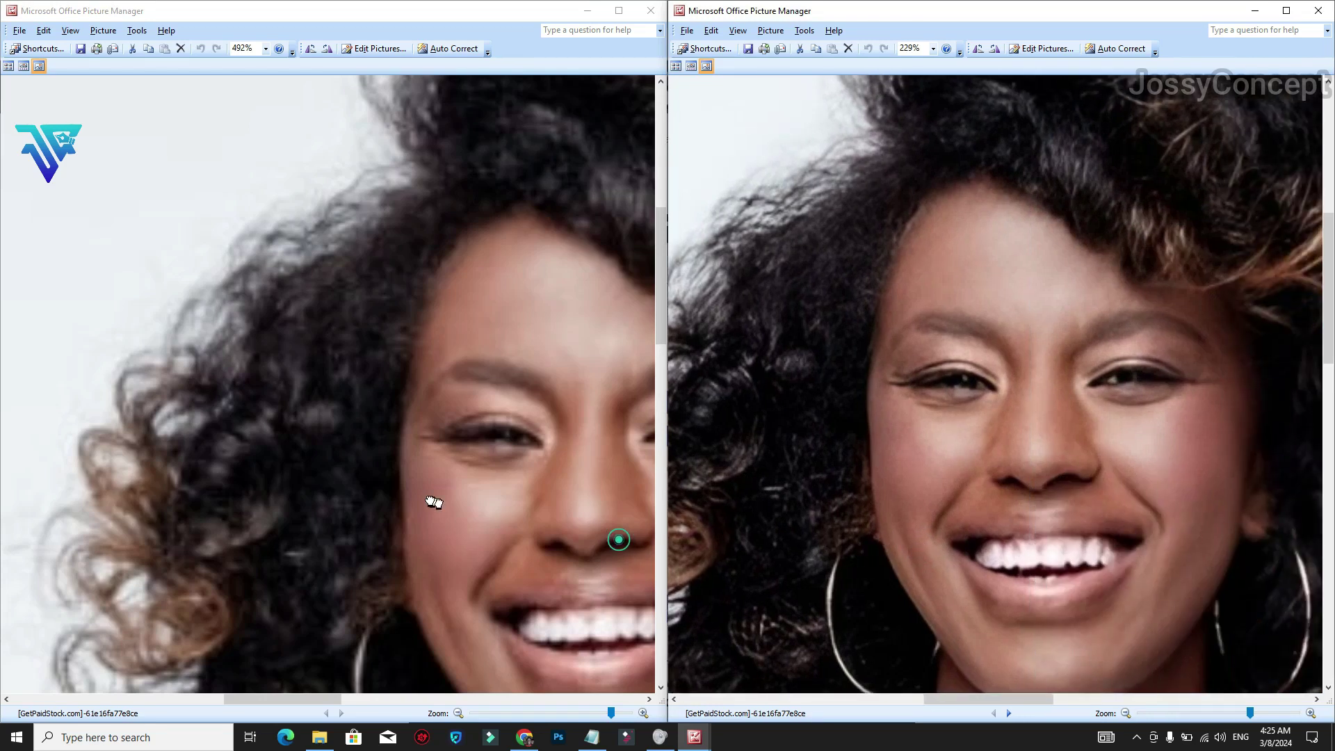
left_click_drag(542, 532, 374, 495)
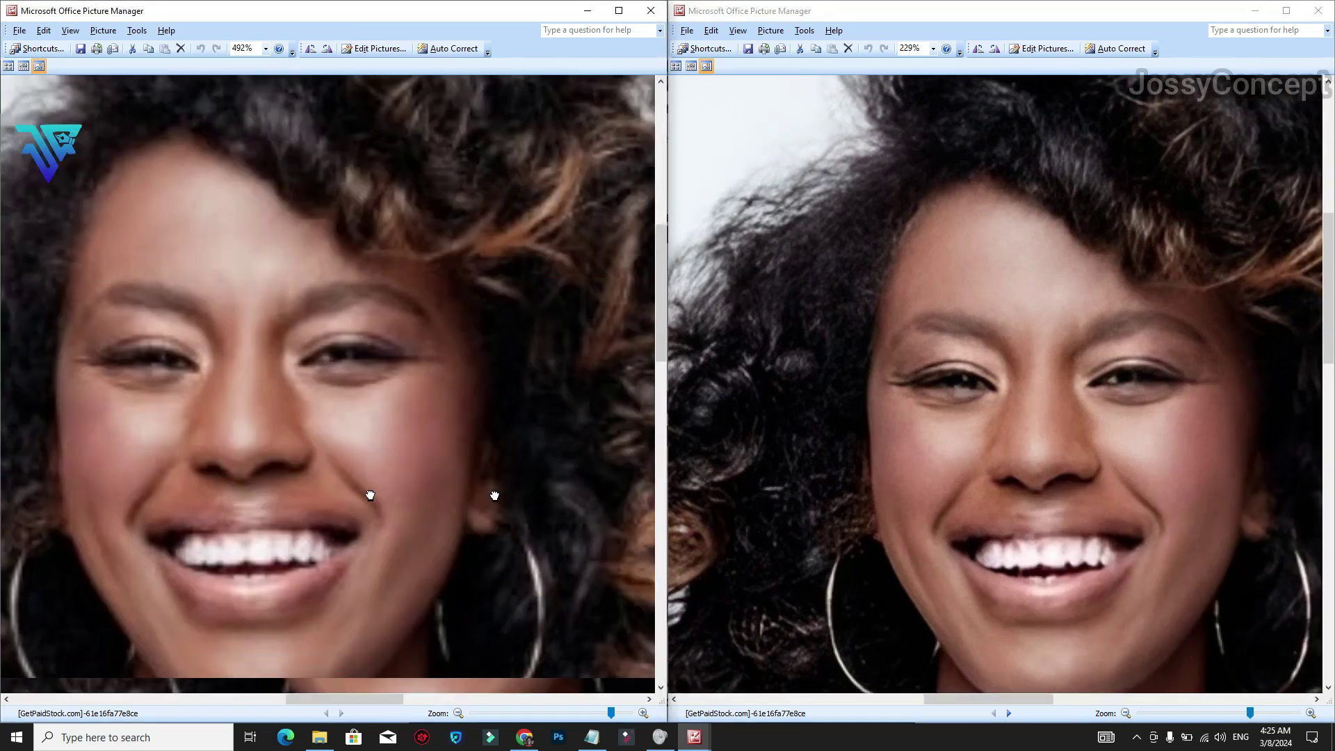
left_click_drag(531, 501, 345, 477)
left_click_drag(549, 528, 397, 489)
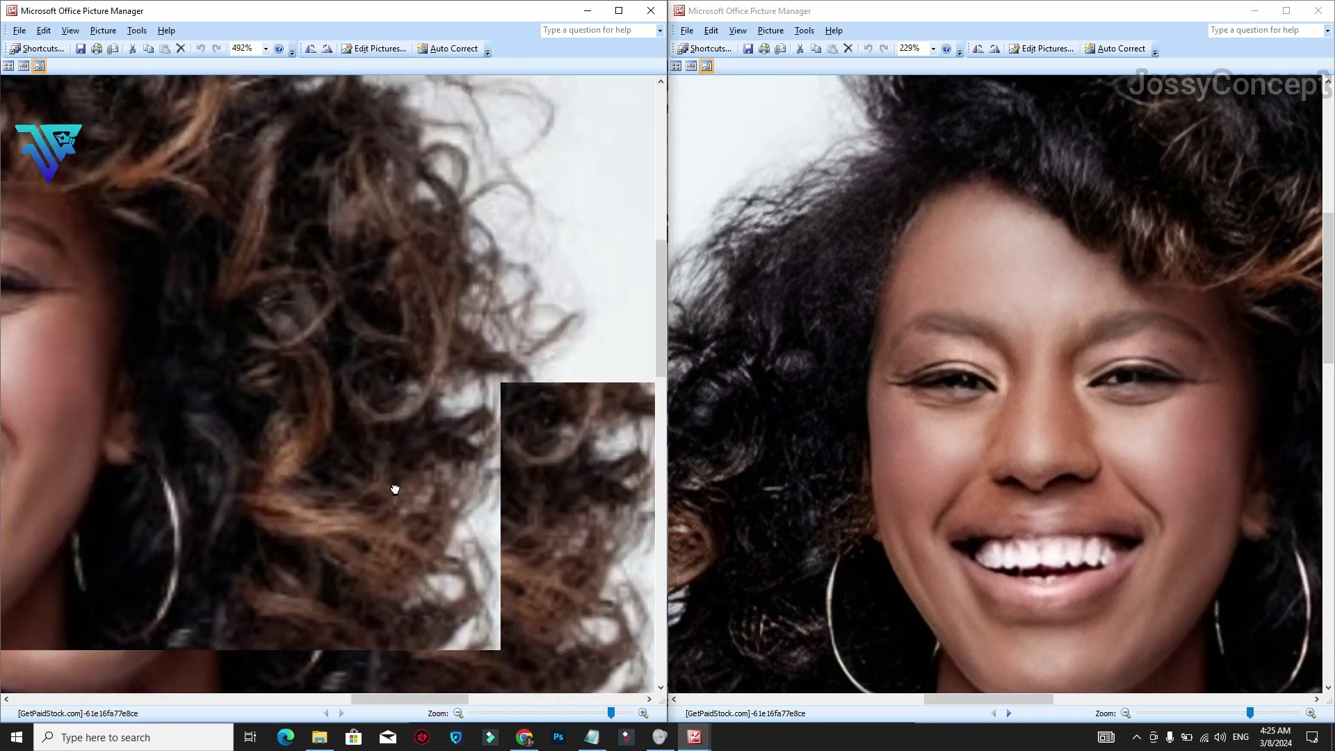
left_click_drag(907, 340, 903, 452)
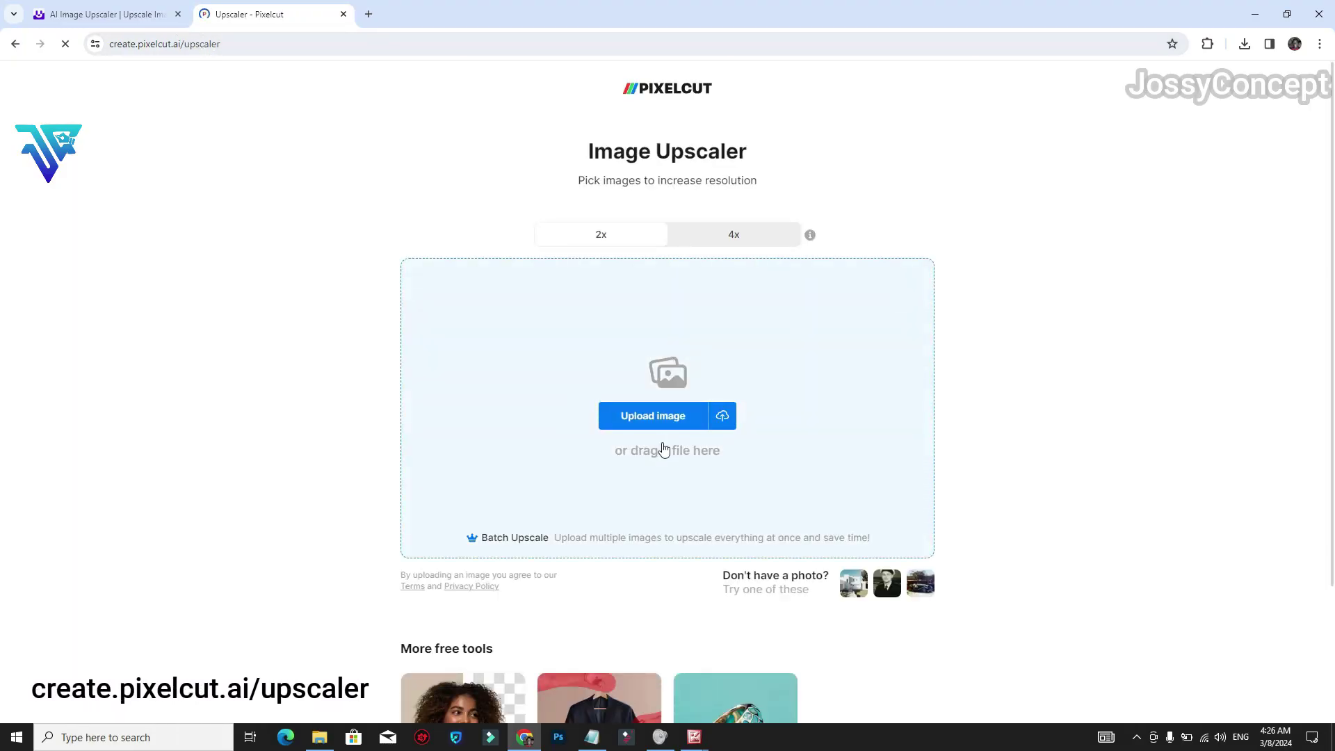
Bring up the original portrait's picture window and add the portrait to Pixelcut's Image Upscaler at 2x.
left_click(688, 742)
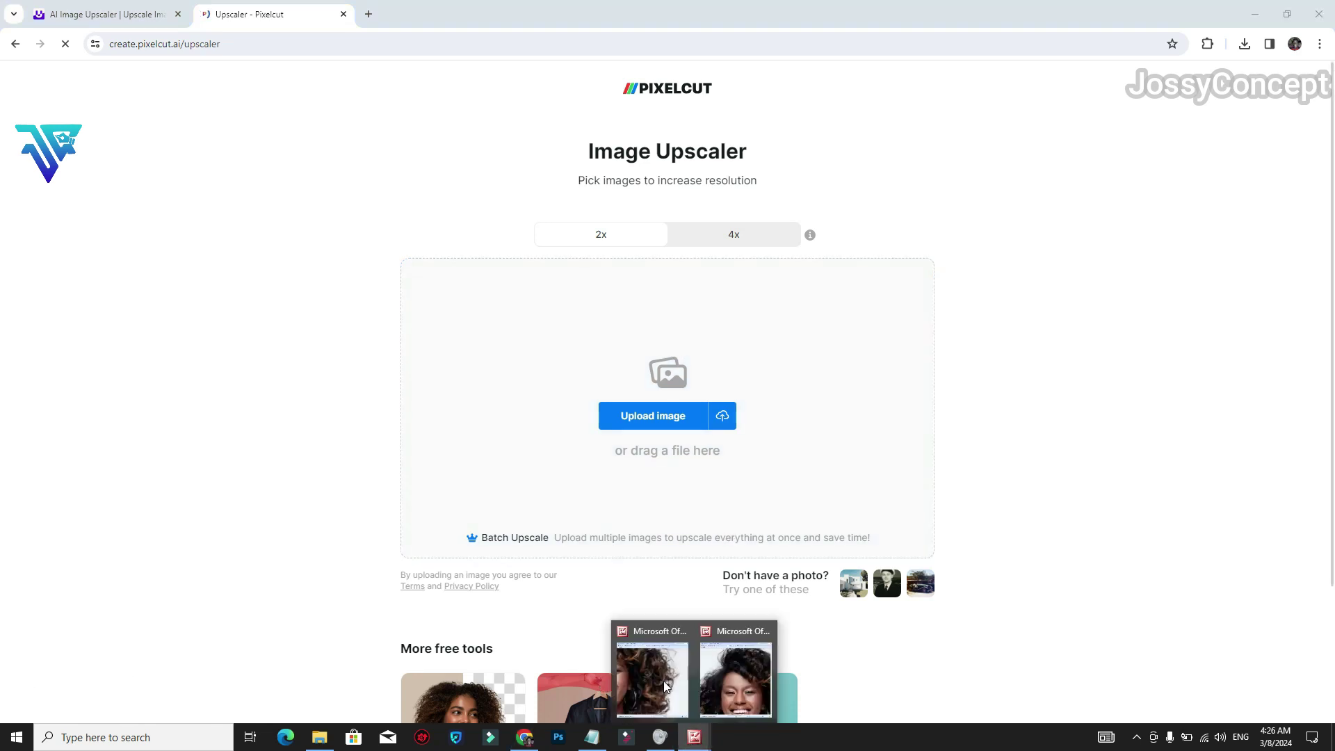
left_click_drag(667, 587, 666, 596)
left_click(686, 659)
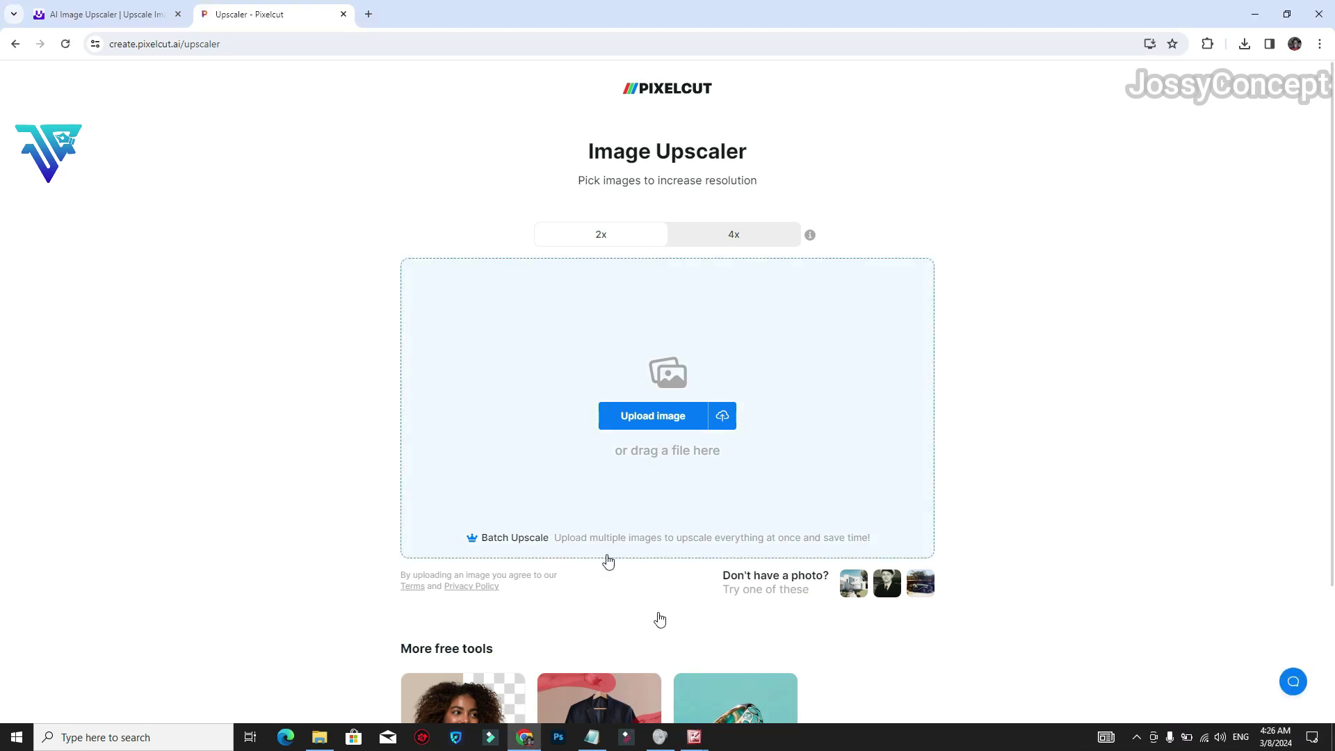
mouse_move(695, 738)
left_click(671, 677)
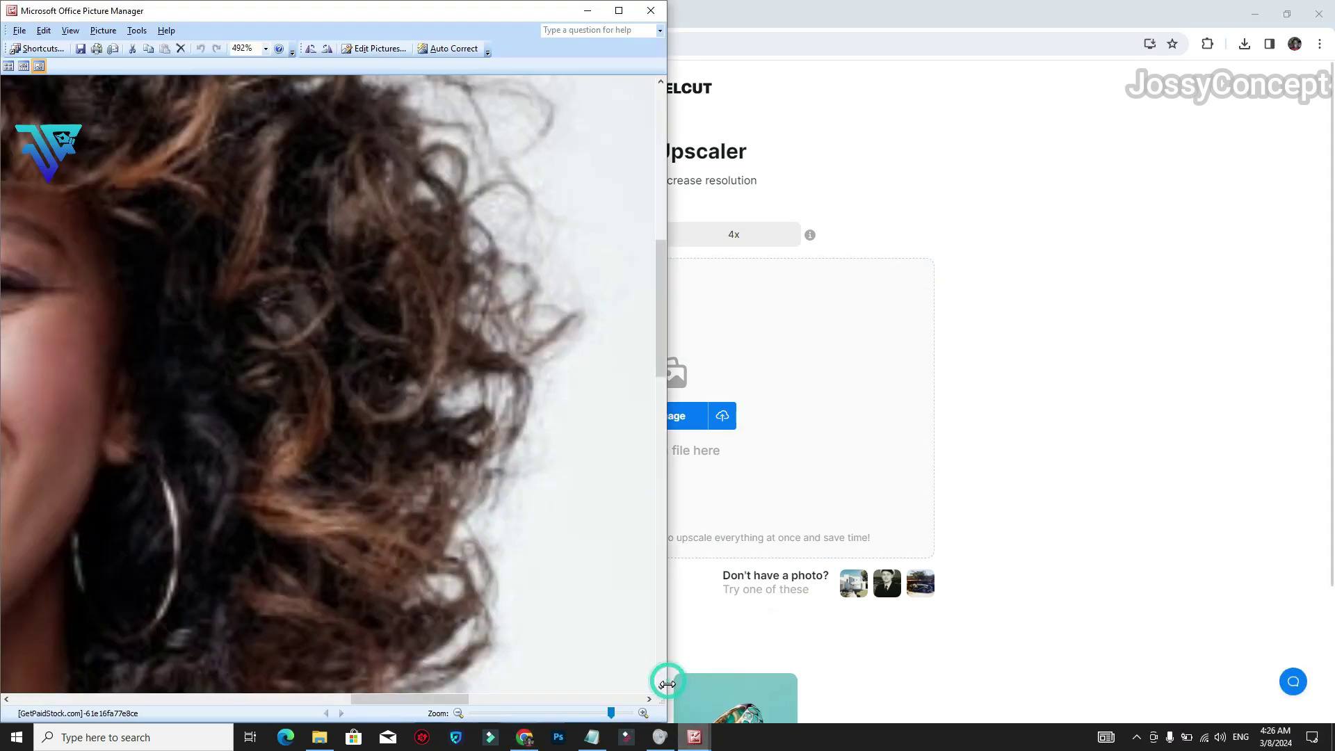
left_click_drag(314, 390, 755, 386)
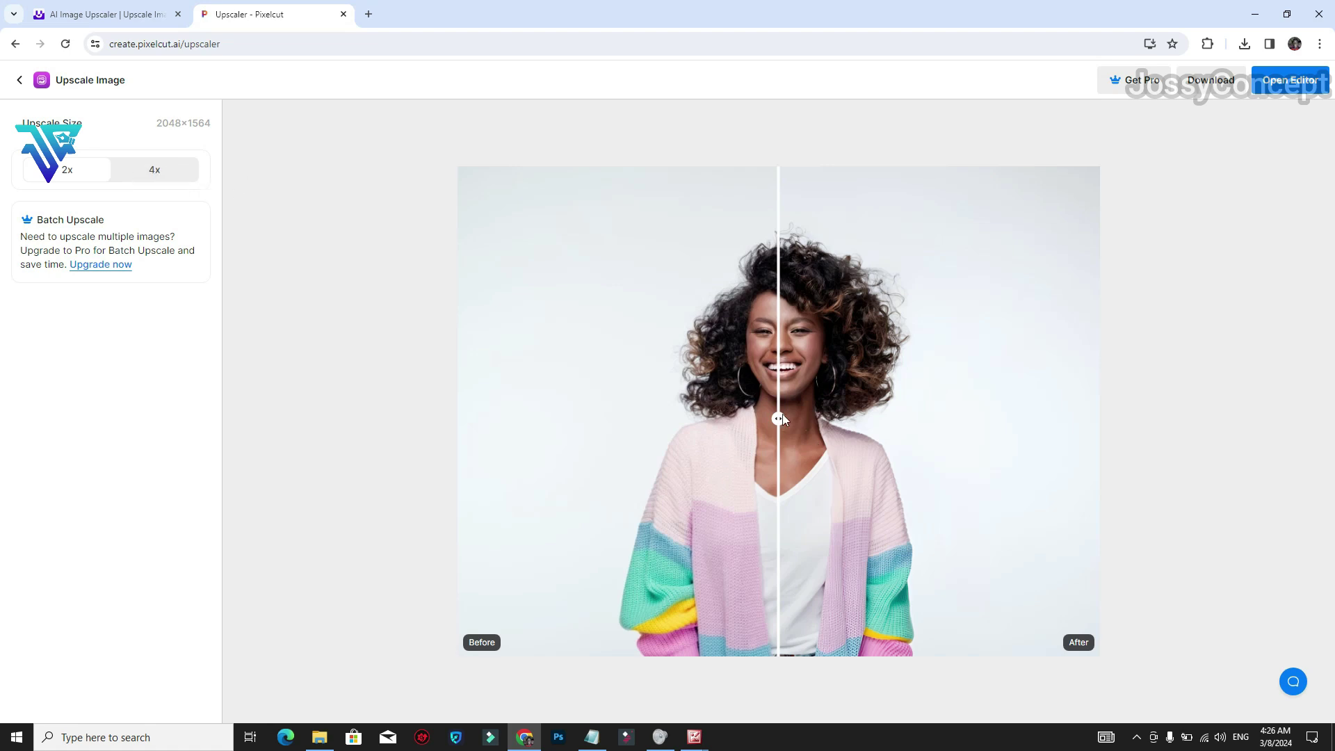
Sweep the before/after divider across the portrait to compare the original with the 2x upscaled result.
left_click_drag(779, 416, 410, 411)
left_click(822, 390)
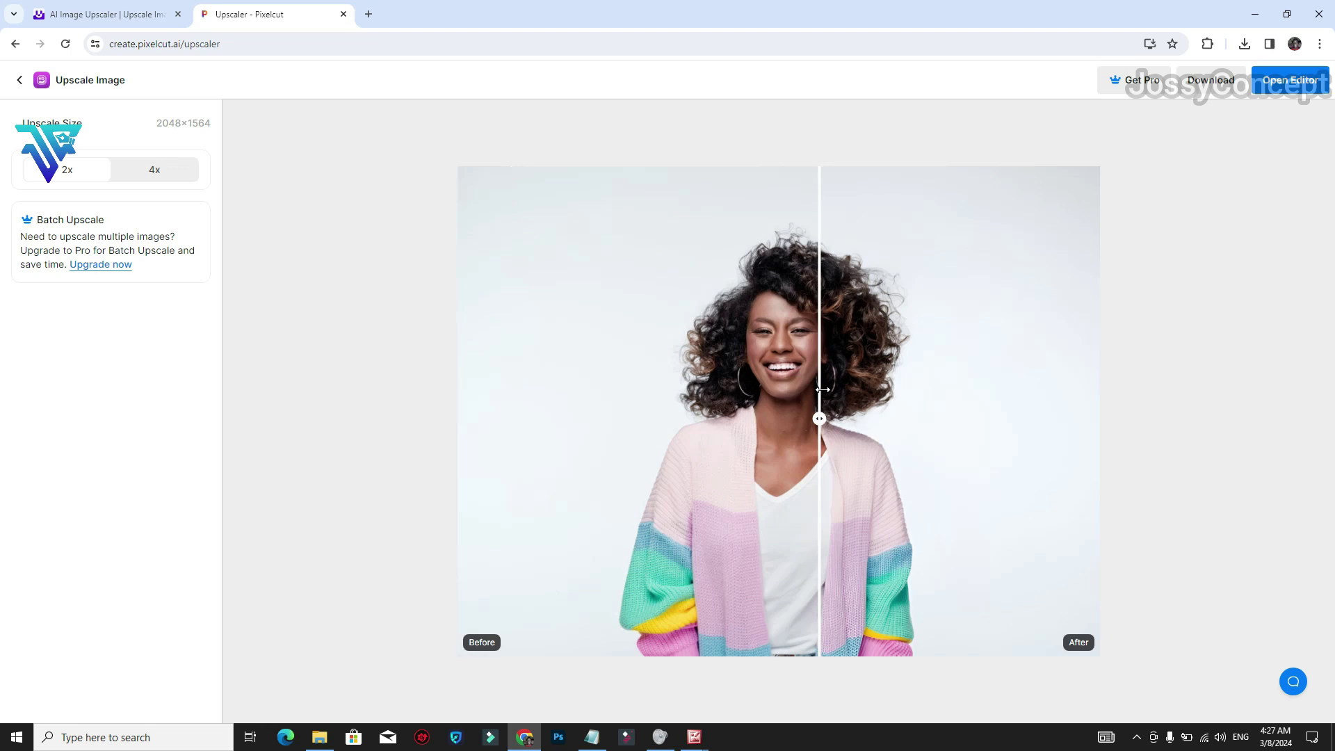
left_click(592, 367)
left_click(830, 394)
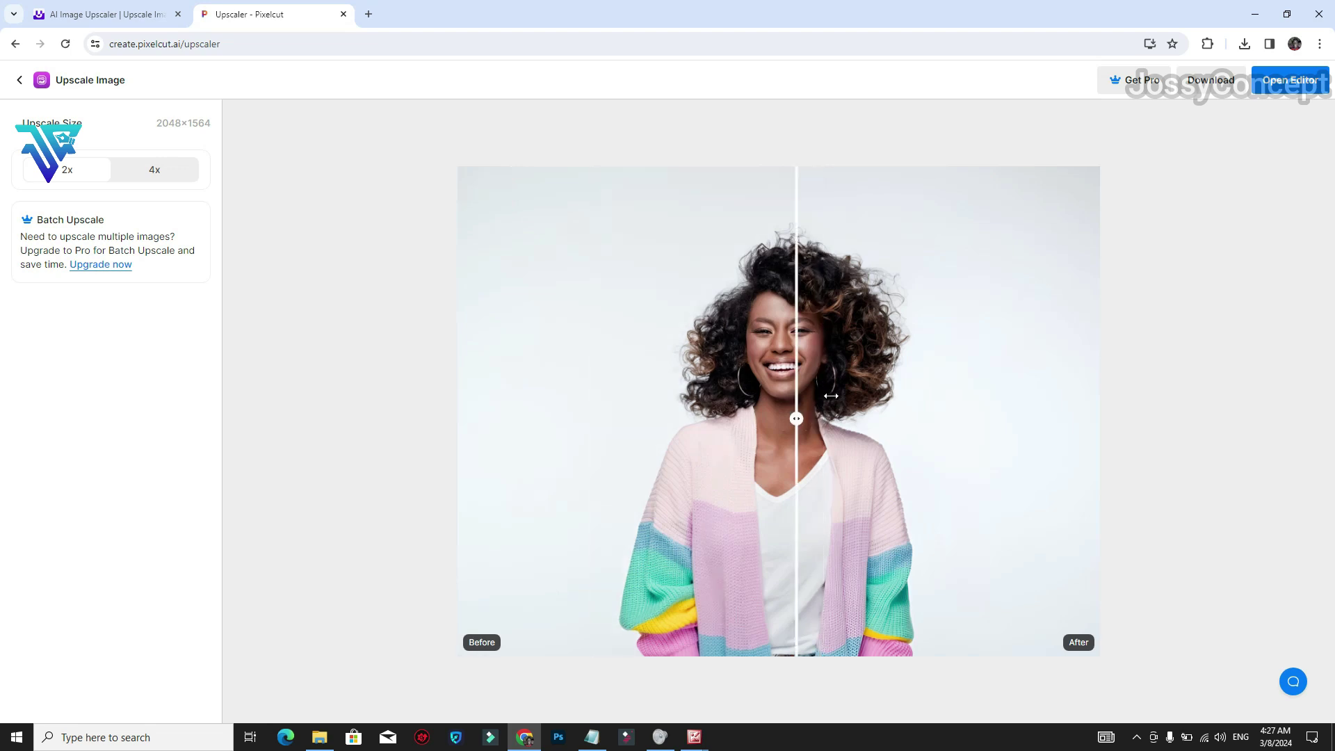
left_click(525, 355)
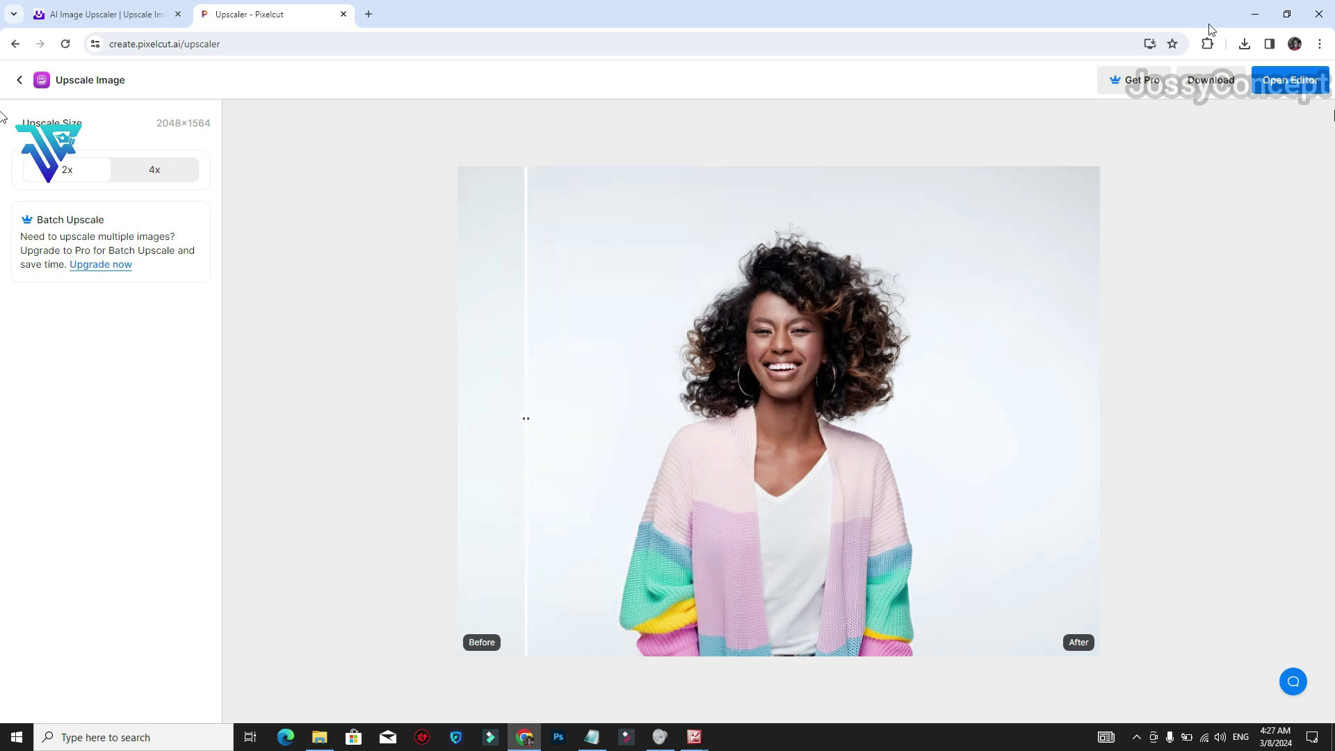
Download the Pixelcut result, dismiss the Pro offer and open the newest downloaded file.
left_click(1221, 88)
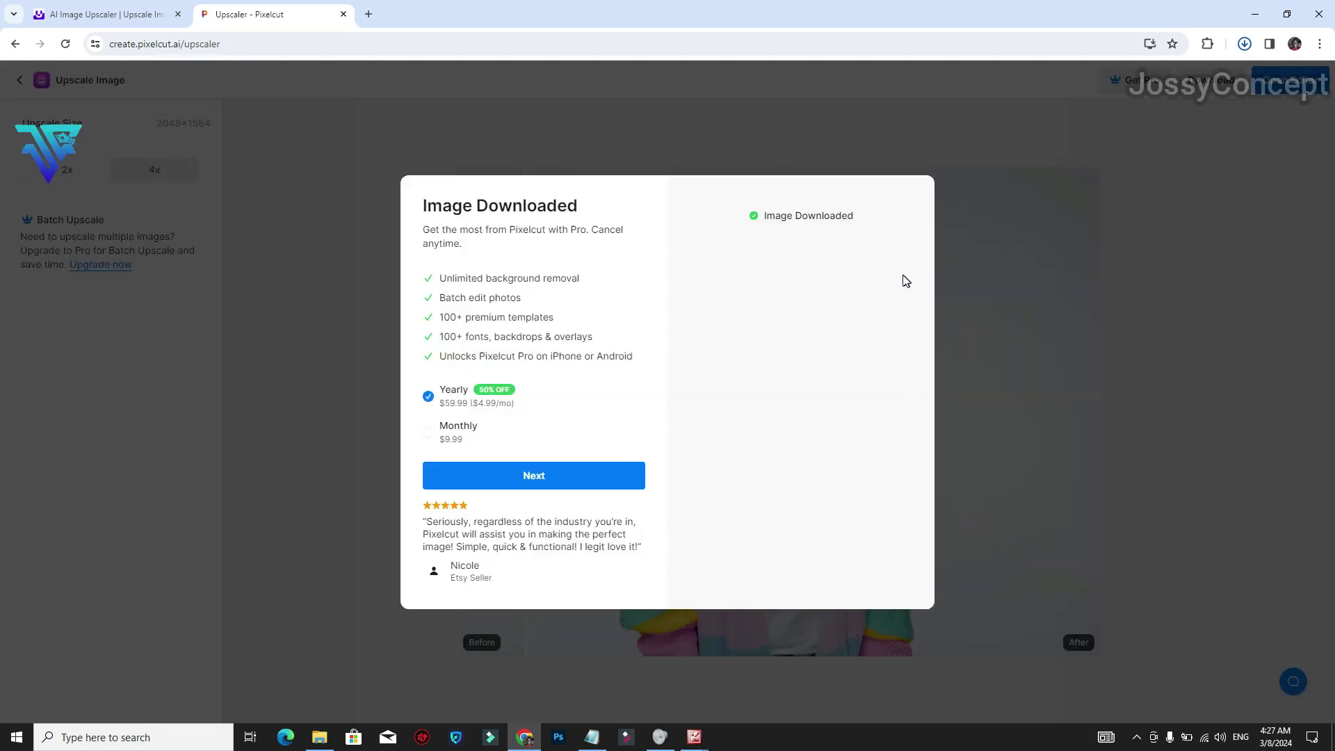
left_click(1154, 714)
left_click(1243, 45)
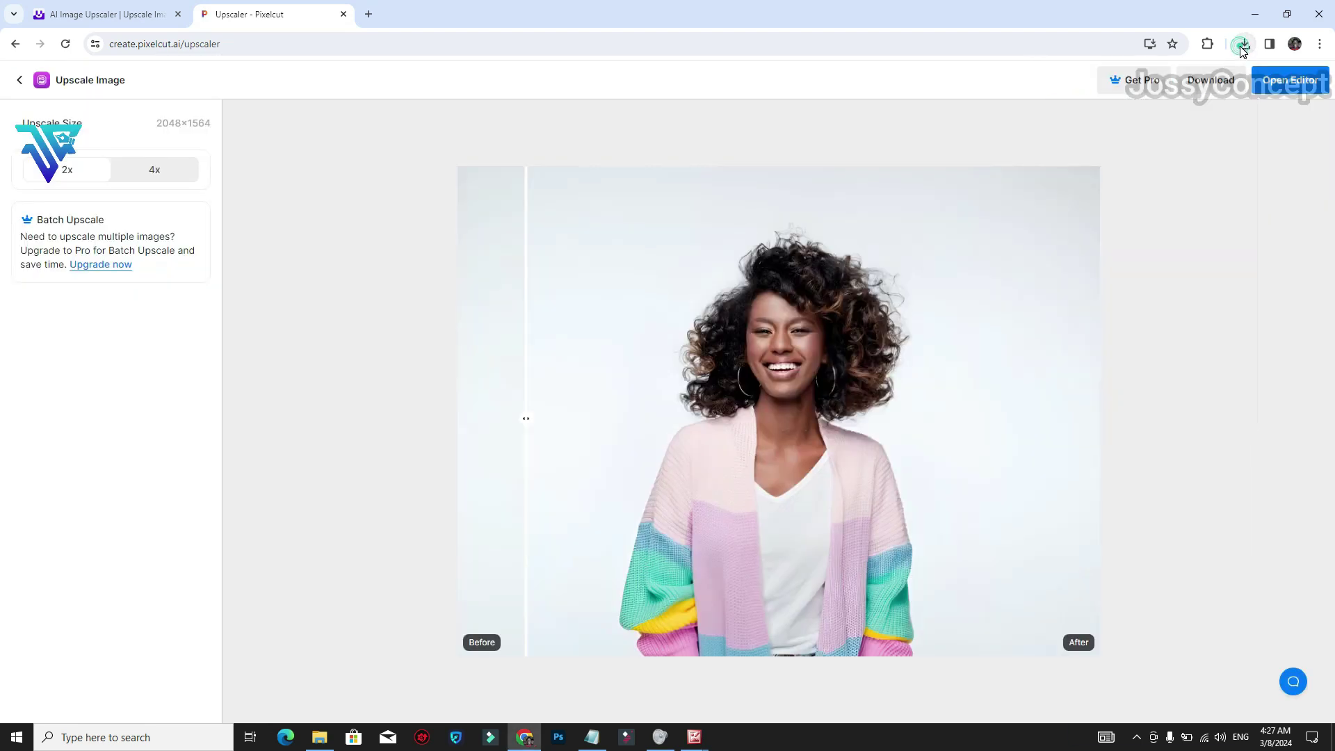
left_click(1243, 44)
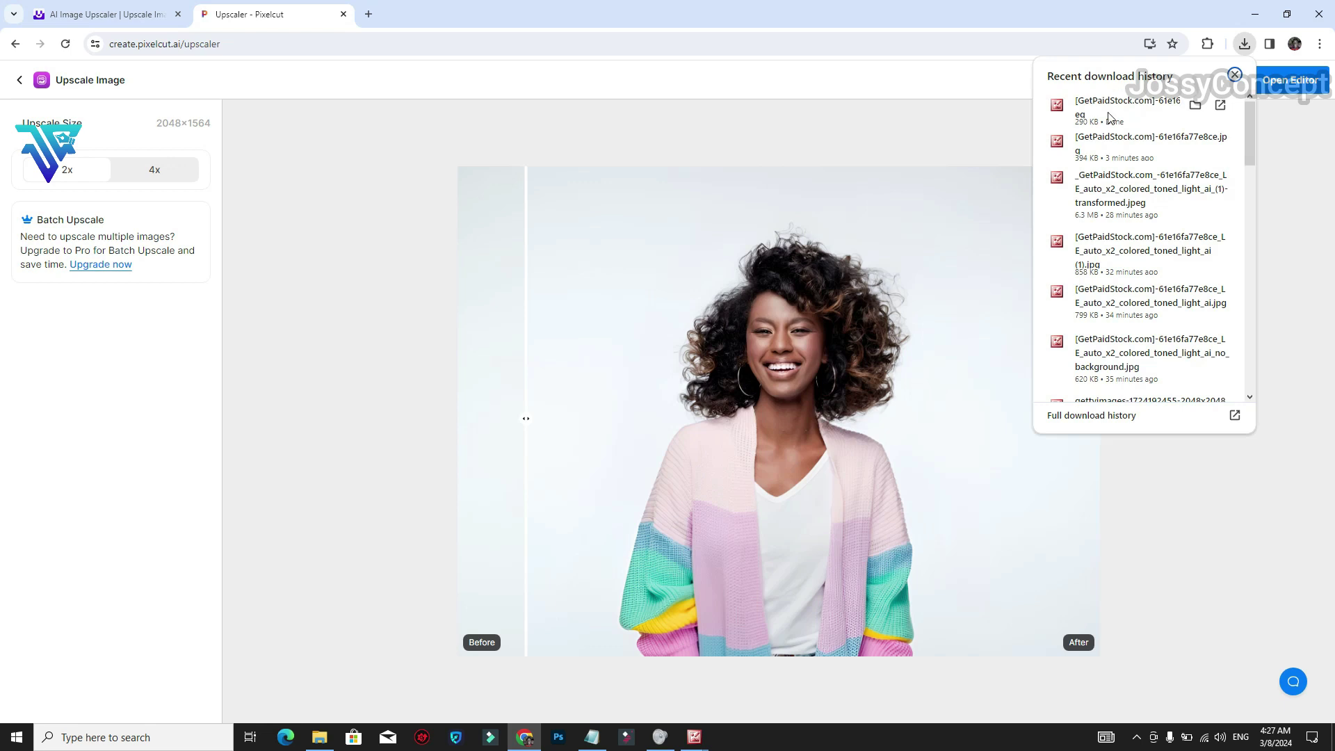
left_click(1108, 117)
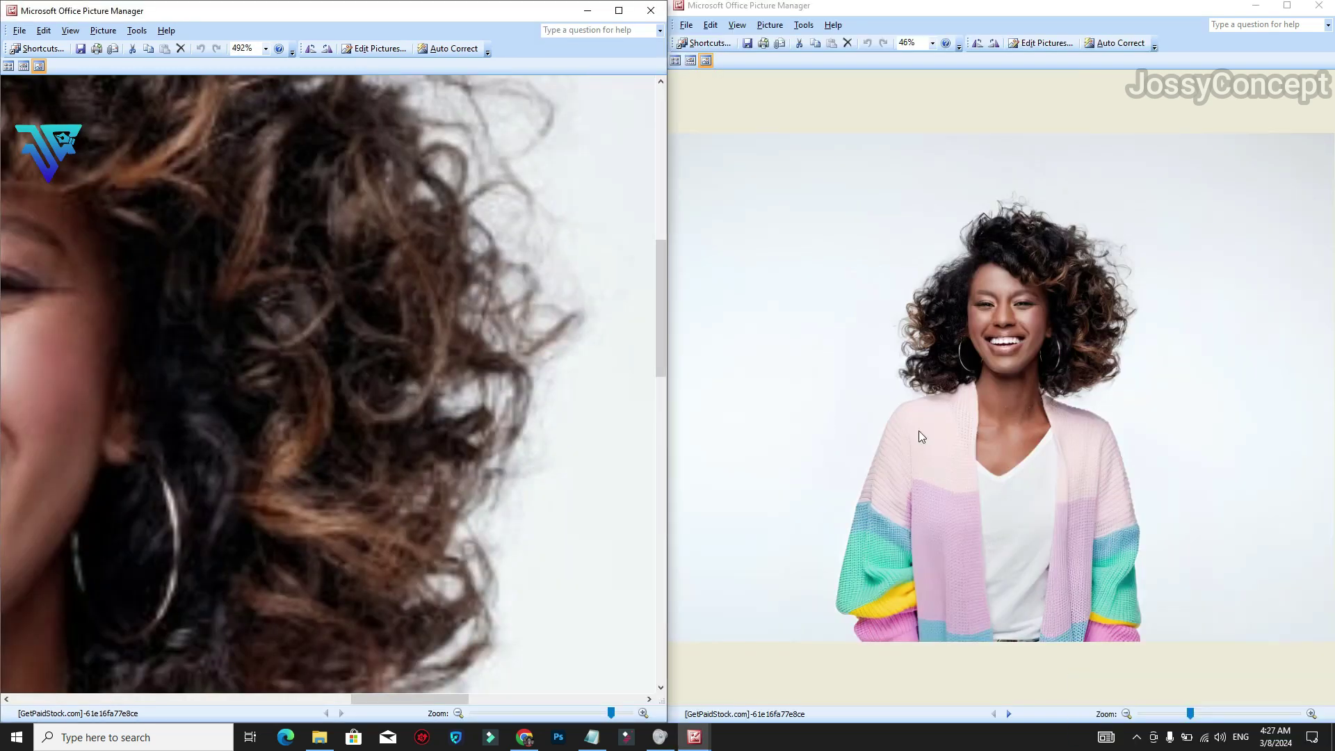
Enlarge the Pixelcut portrait to 246% and examine the face, teeth, earrings and curls.
left_click(1248, 714)
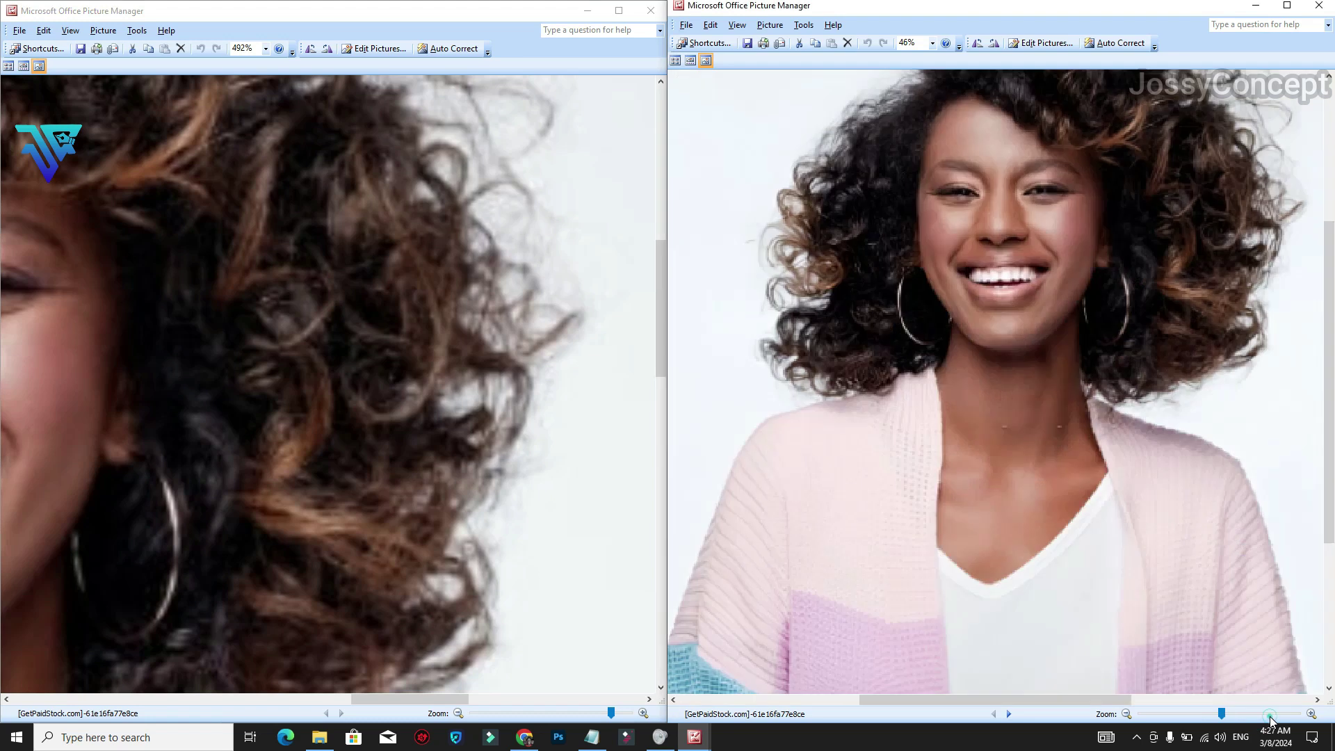
left_click(1270, 715)
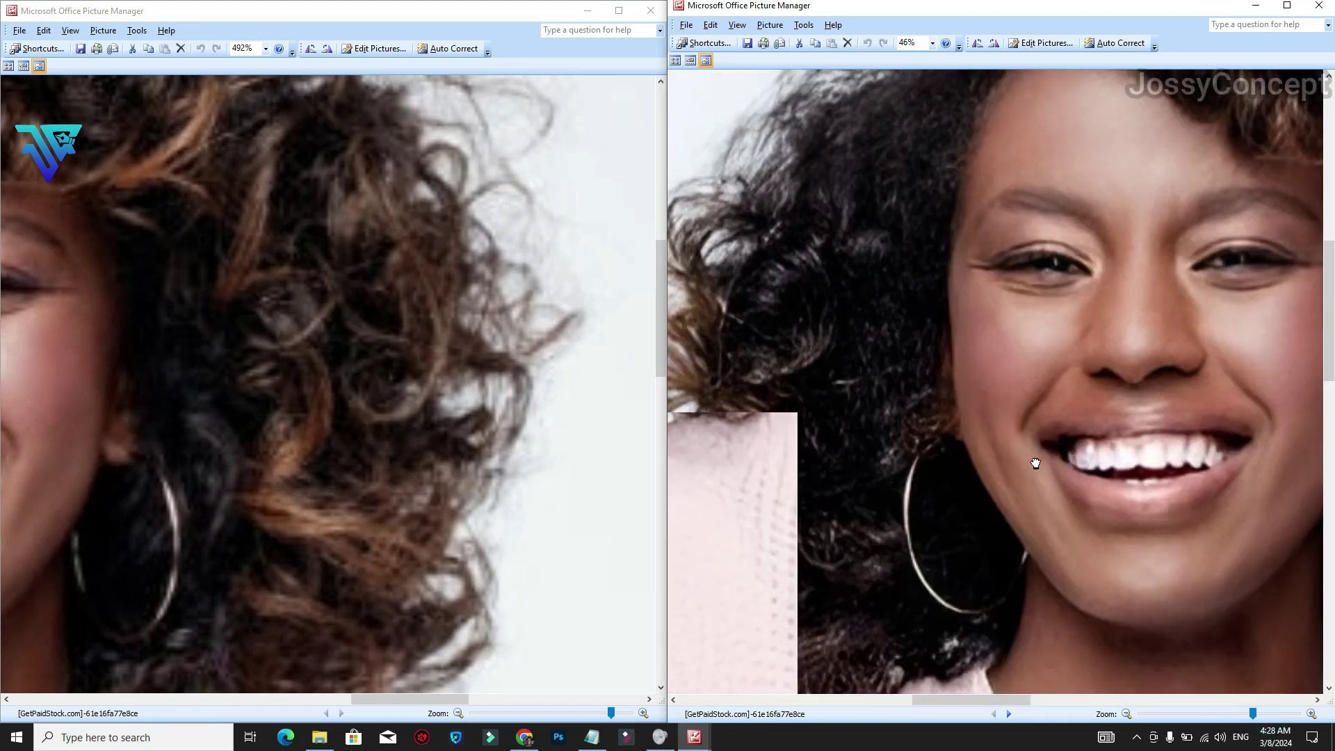
left_click_drag(1035, 462, 1096, 527)
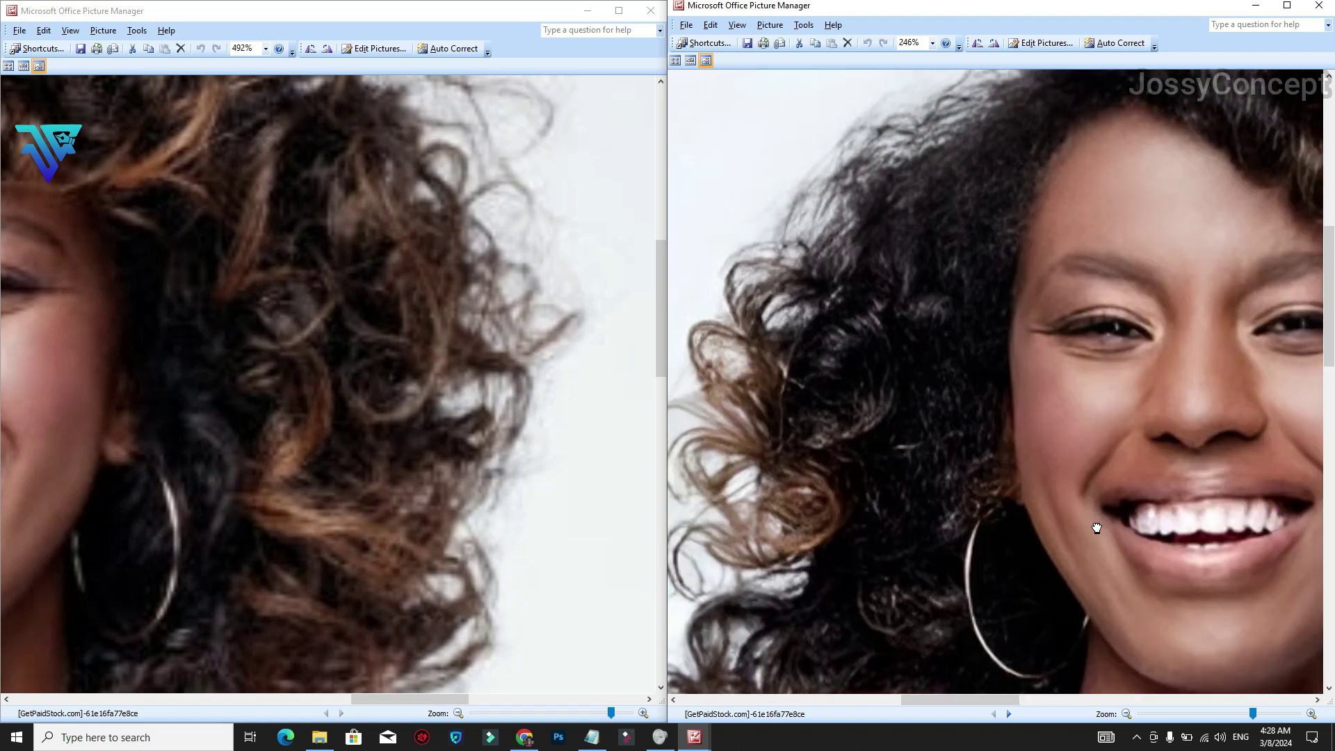
left_click_drag(1171, 506, 799, 436)
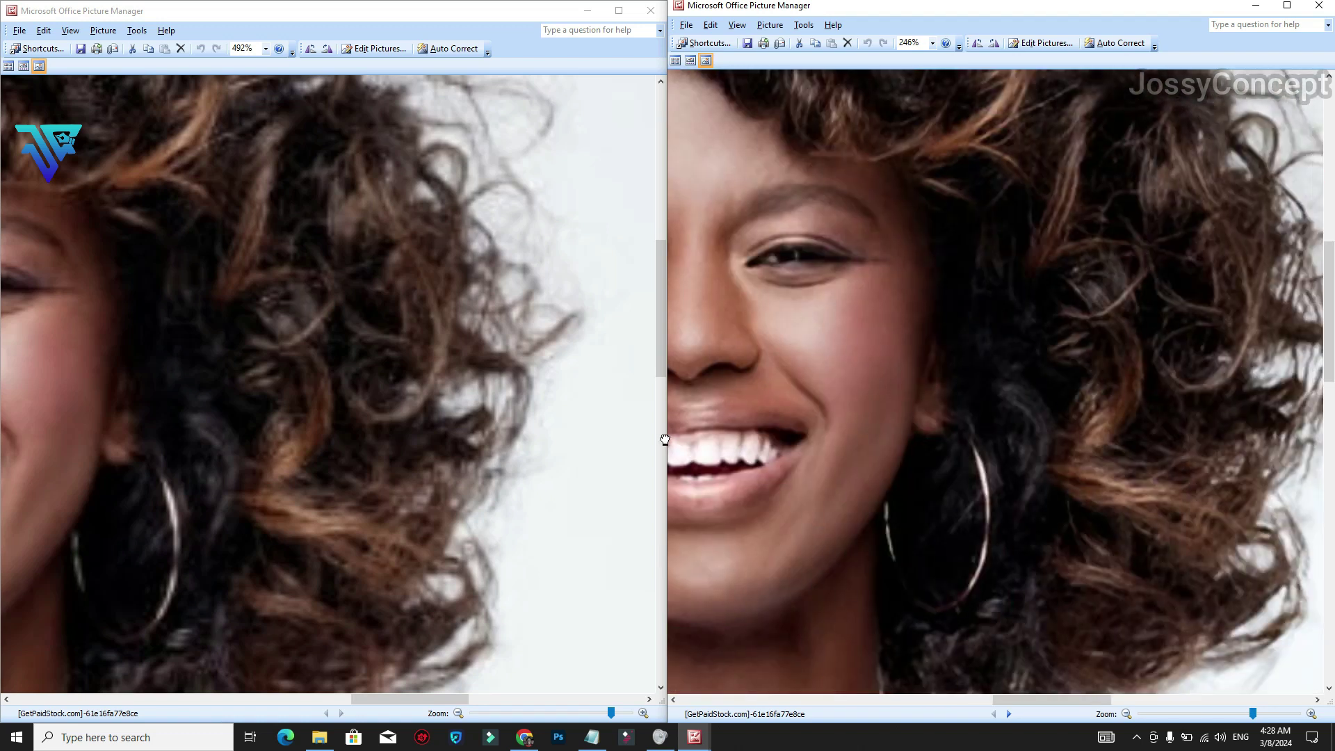
left_click_drag(927, 170, 822, 354)
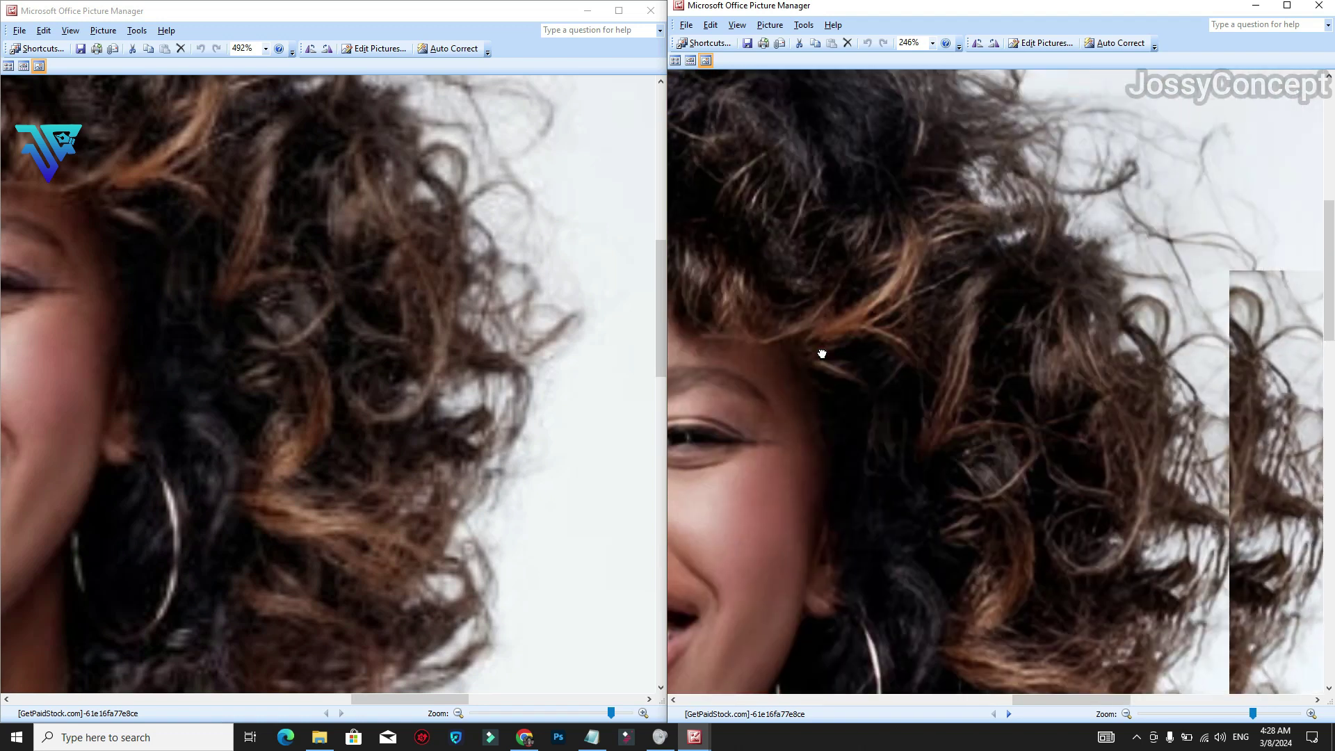
Compare the face, neckline and hair strands of the original portrait with the same areas of the Pixelcut version.
left_click_drag(208, 343, 450, 342)
left_click_drag(197, 378, 387, 357)
left_click_drag(674, 462, 882, 298)
left_click_drag(885, 551, 884, 555)
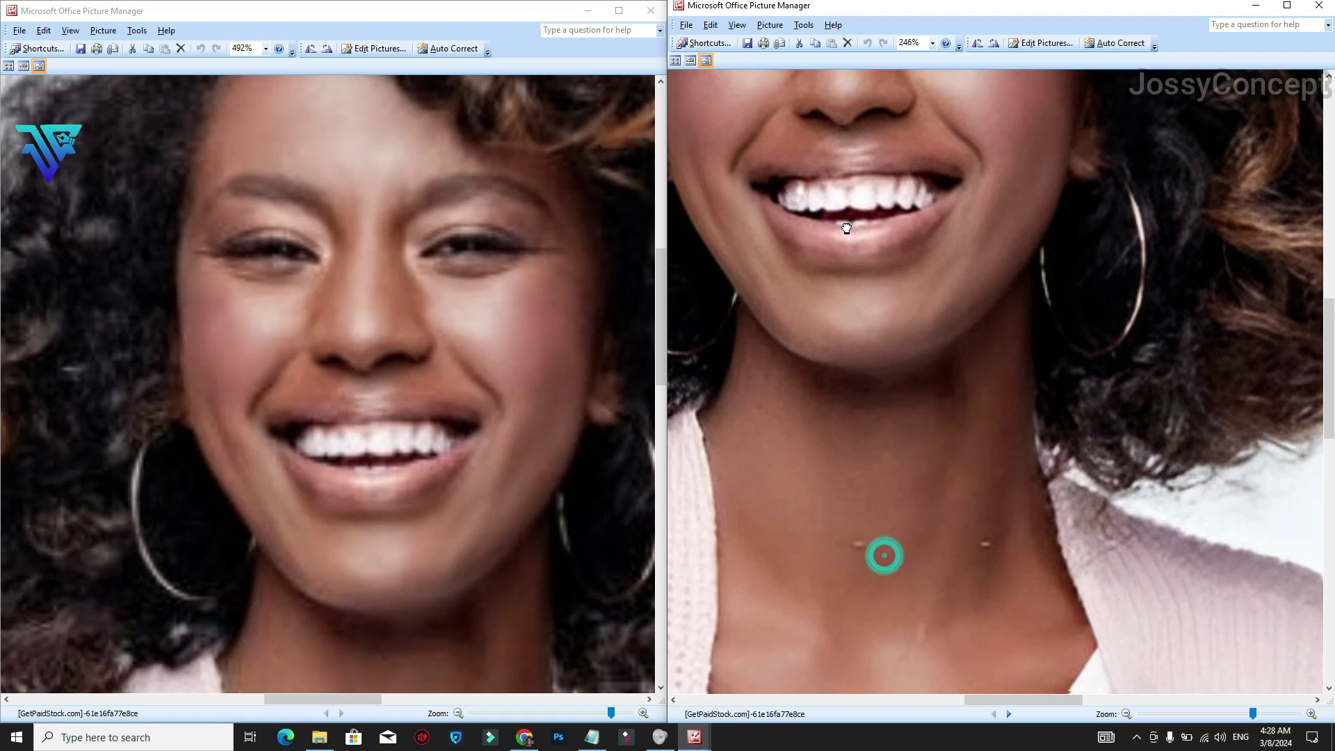
left_click_drag(811, 410, 828, 198)
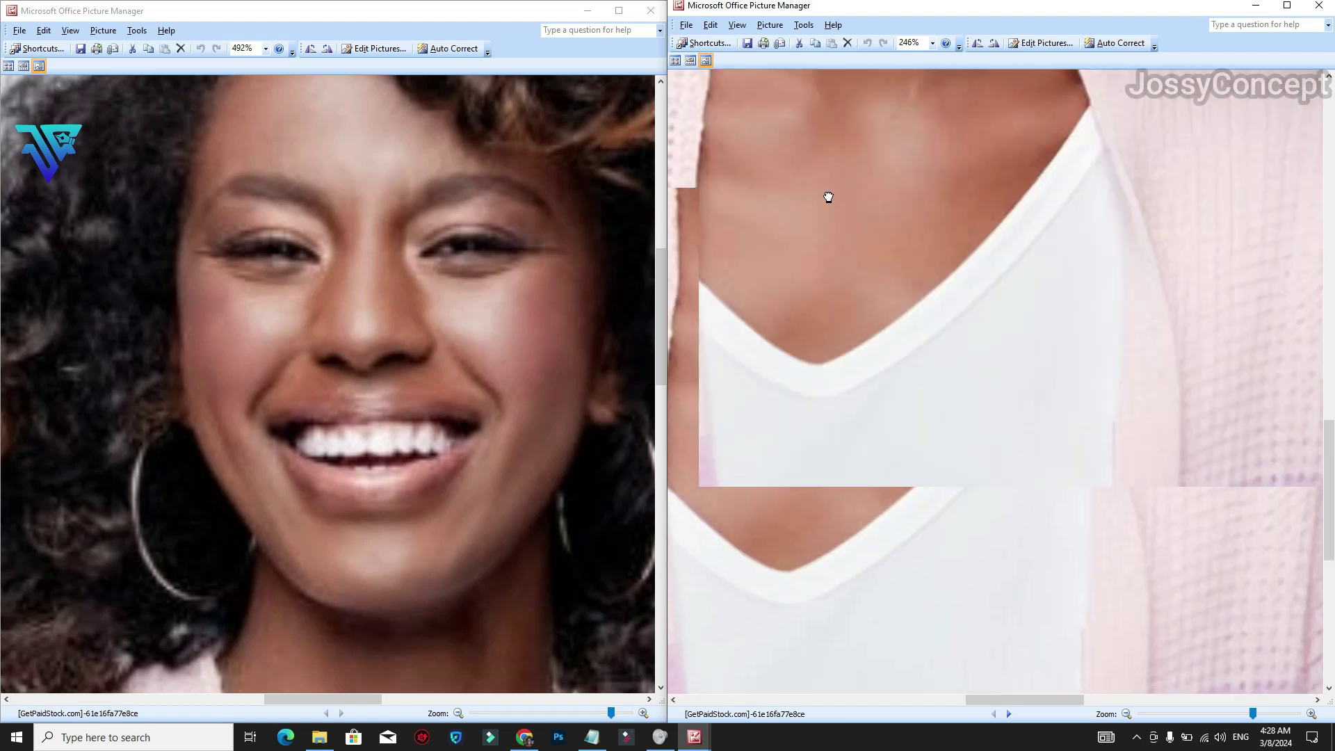
left_click_drag(547, 684, 435, 462)
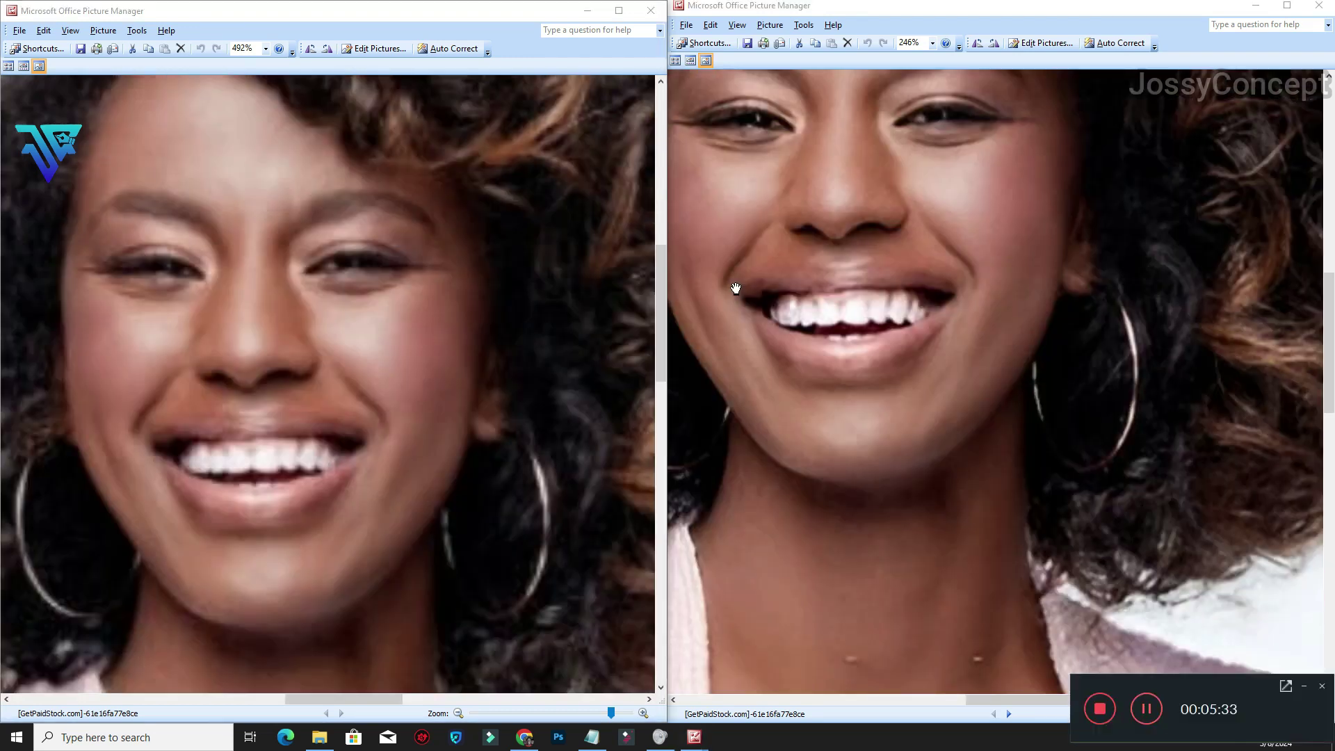
scroll(746, 287, "up", 6)
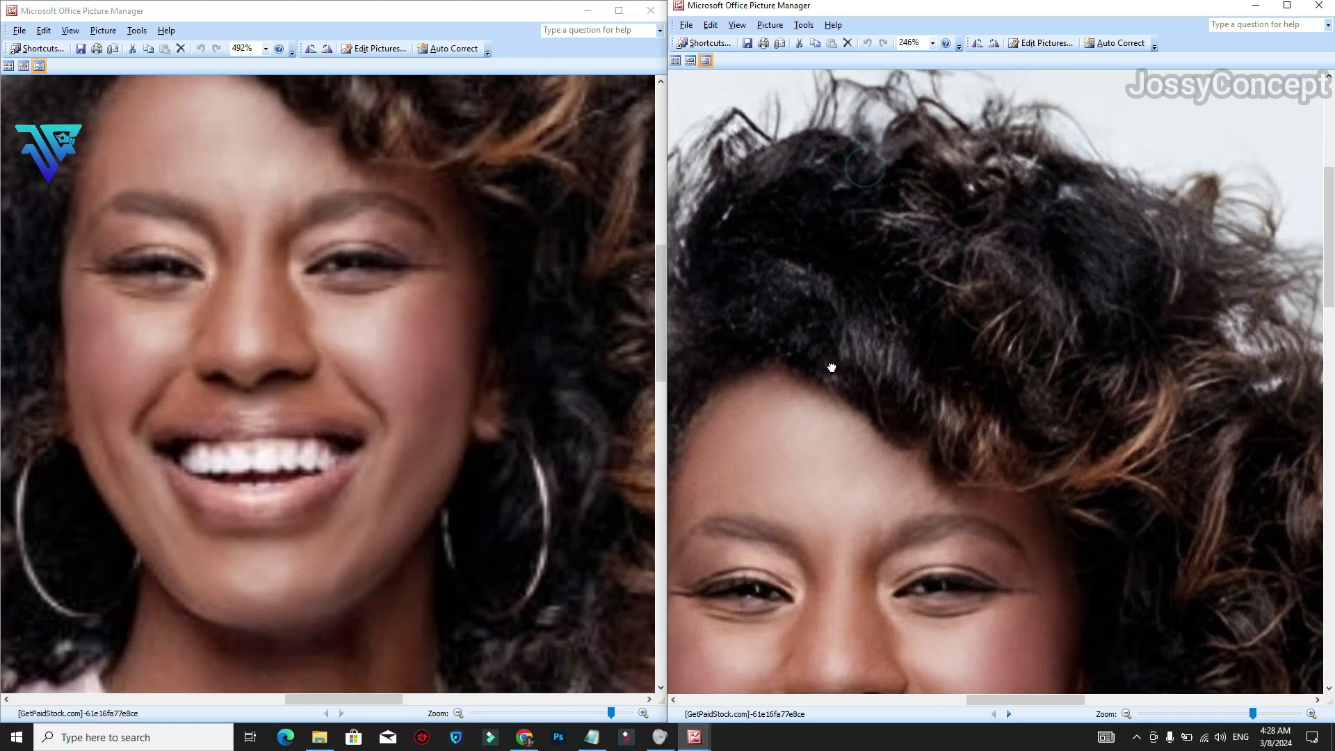
scroll(790, 373, "up", 3)
scroll(791, 374, "right", 1)
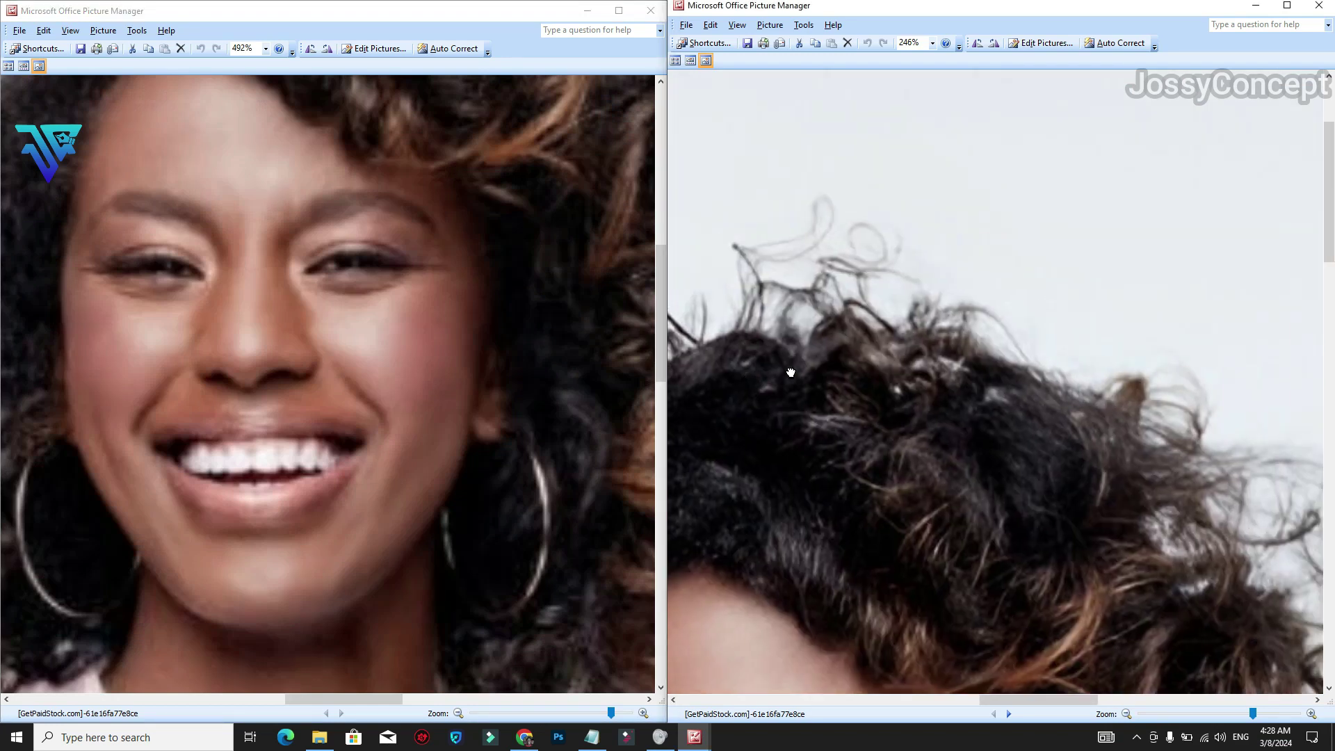
left_click_drag(465, 234, 469, 420)
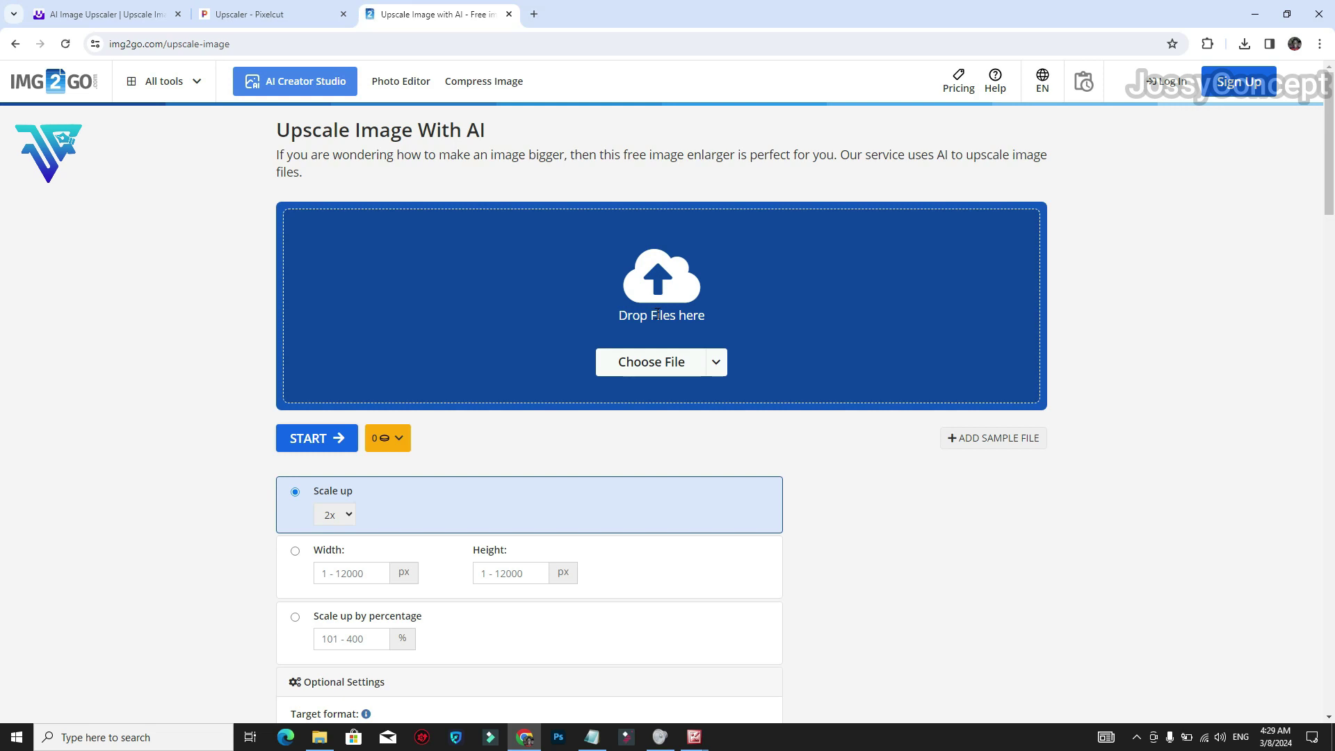
Check the credit cost and credit balance for upscaling on IMG2GO, then close the details.
left_click(379, 454)
left_click(379, 452)
left_click(384, 450)
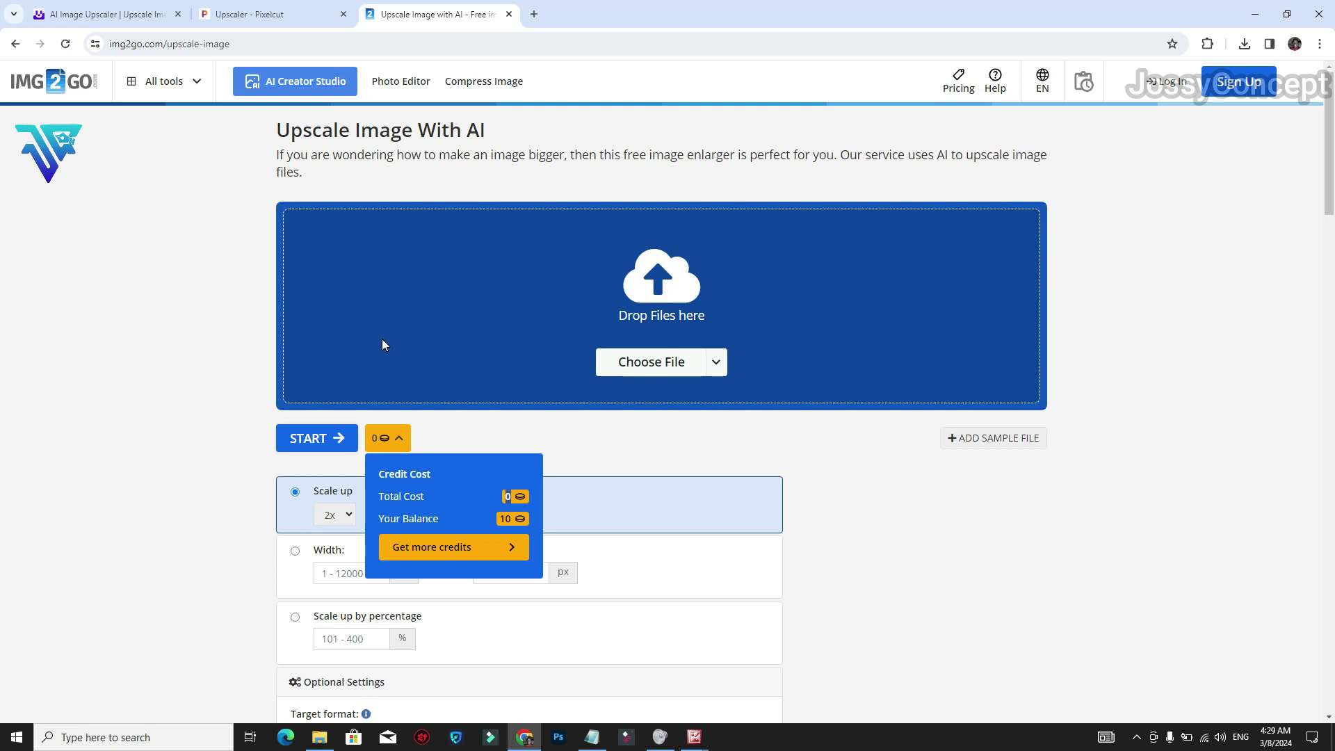
left_click(209, 435)
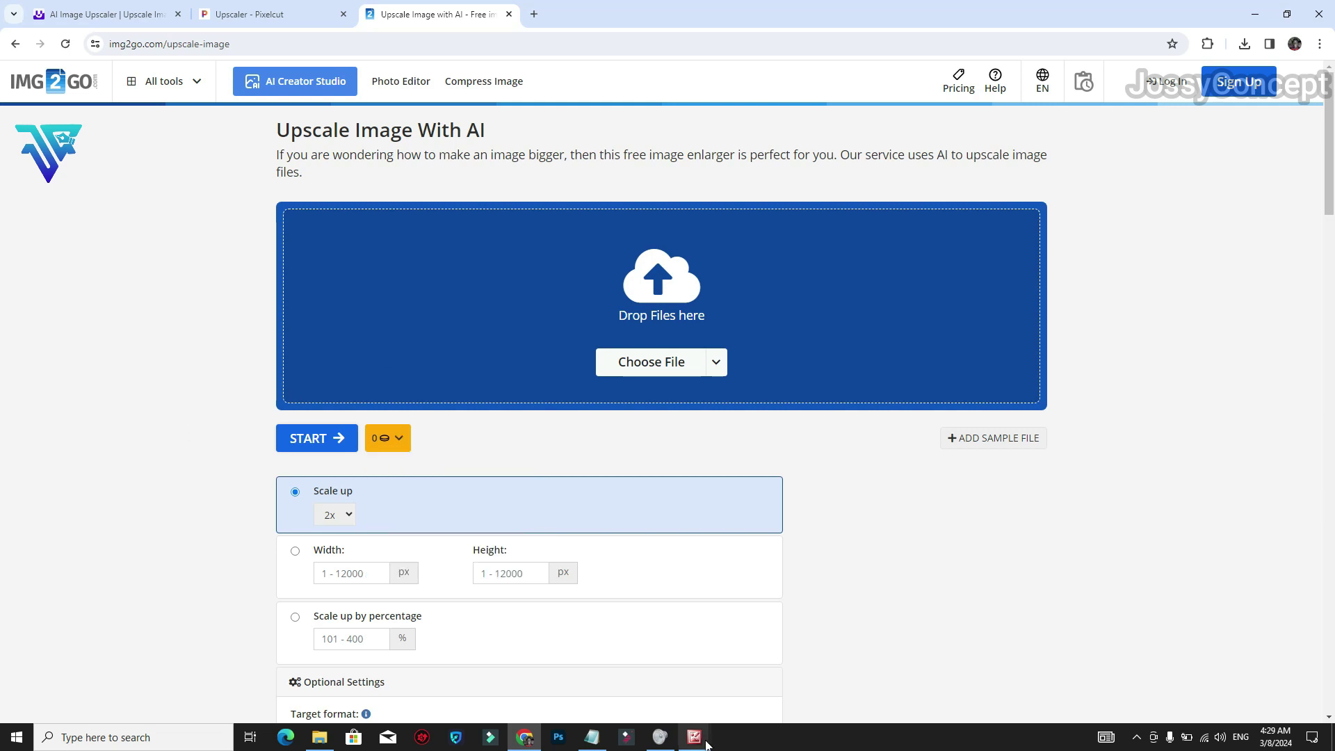
Add the original portrait from its picture window to IMG2GO's image upscaler and start upscaling at 2x.
mouse_move(695, 739)
left_click(610, 674)
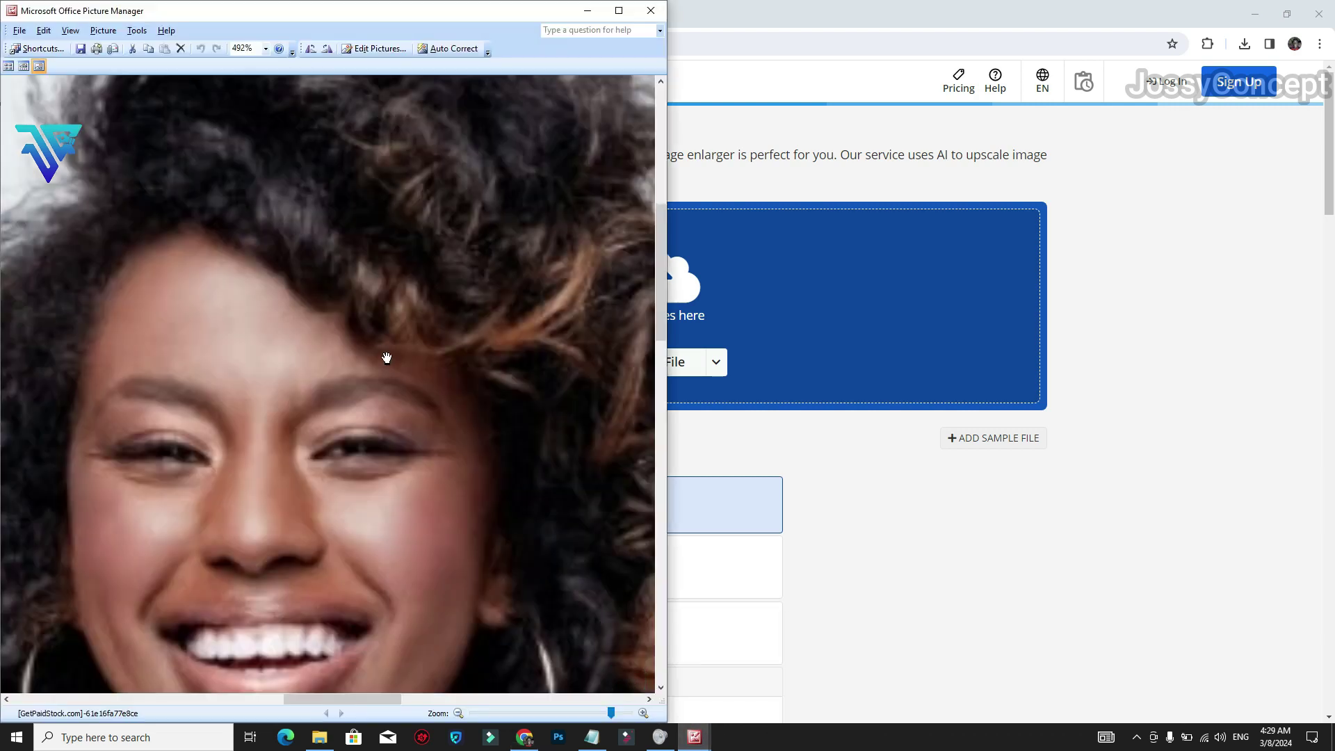
left_click(754, 308)
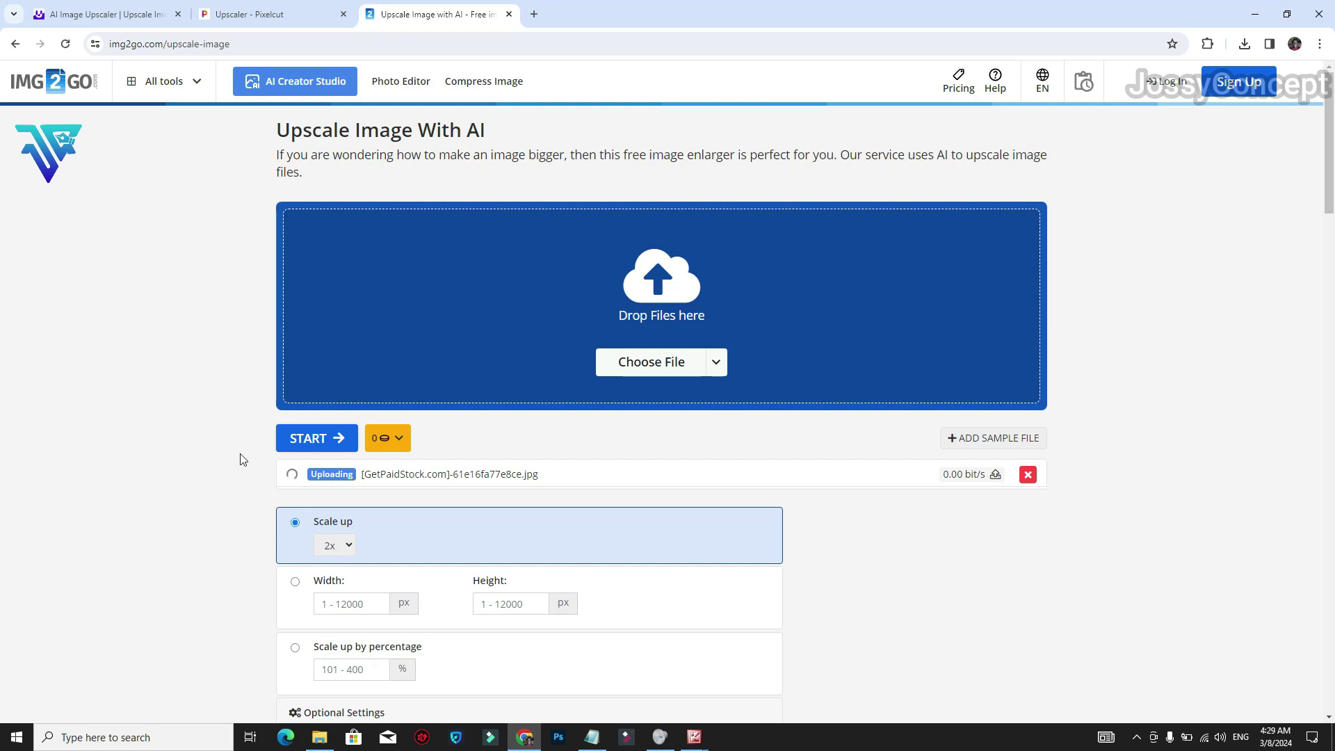
left_click(346, 449)
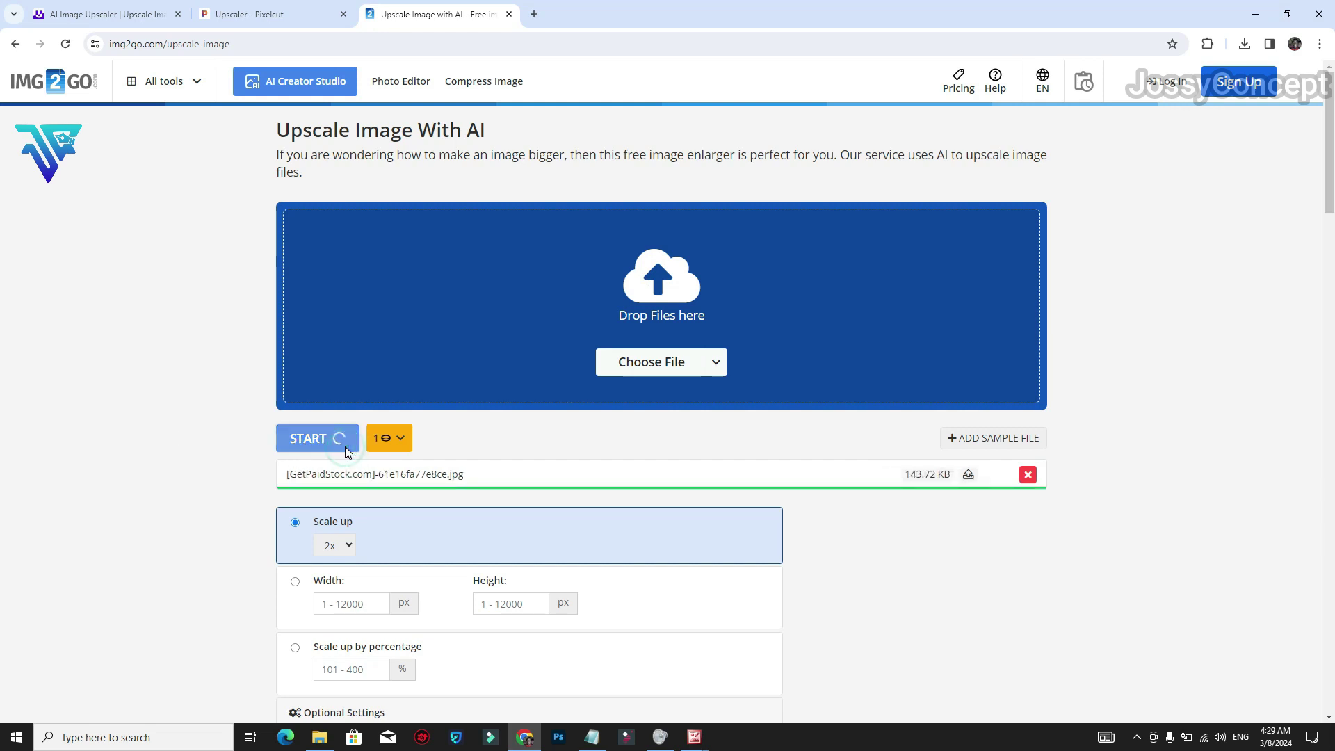
left_click(347, 550)
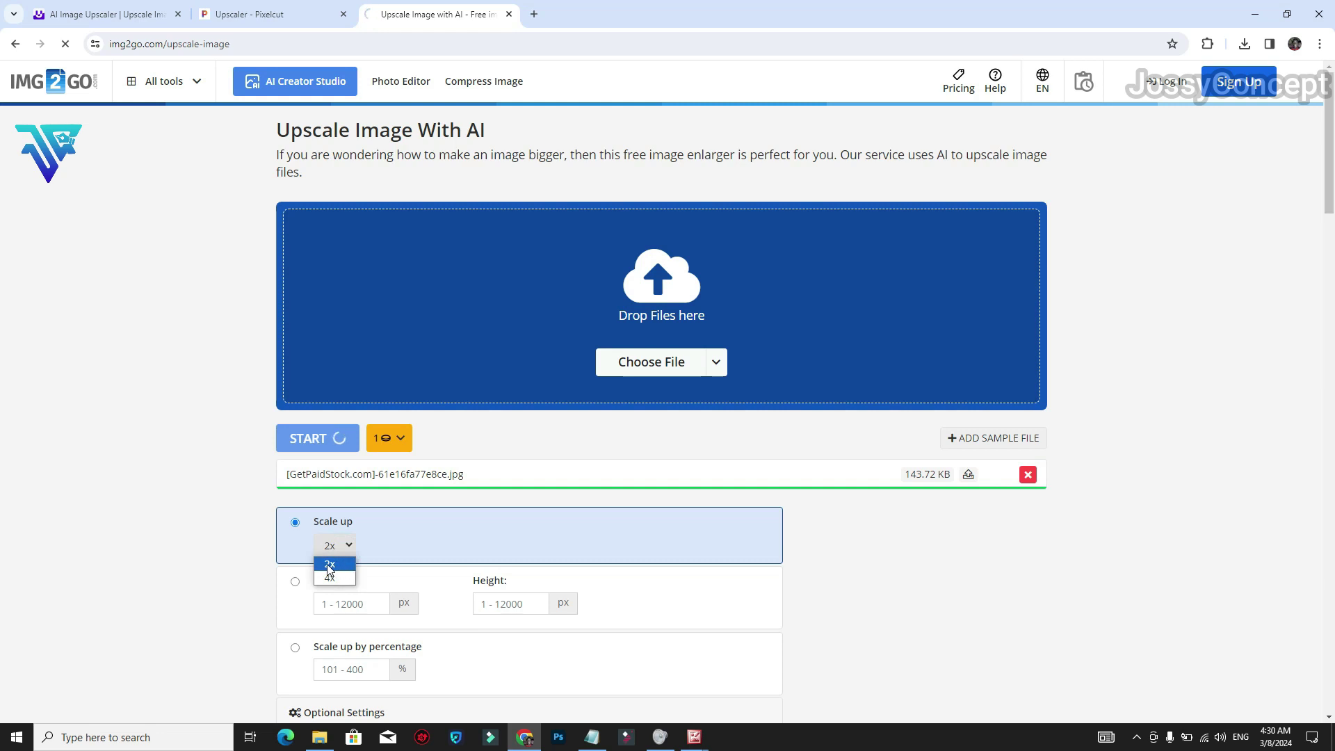
left_click(332, 563)
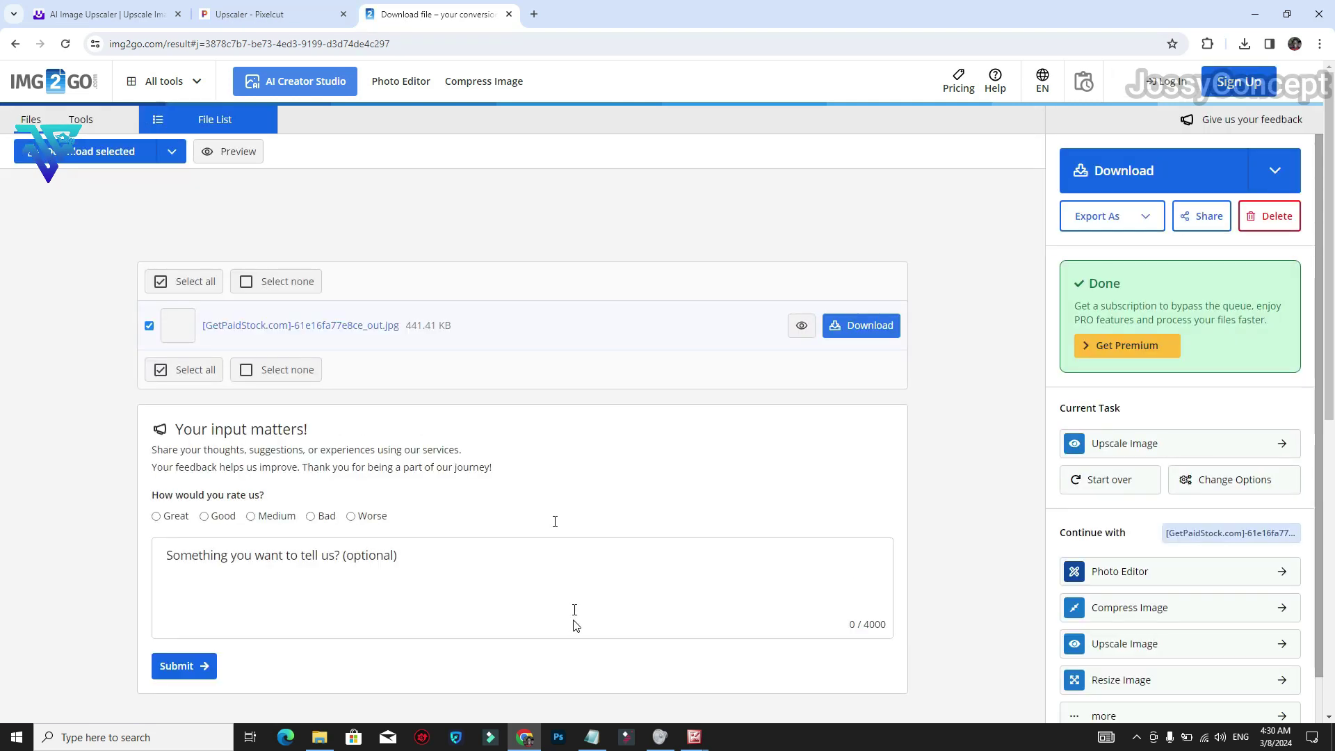
Preview the upscaled portrait from the IMG2GO file list and look over the whole image.
left_click(802, 325)
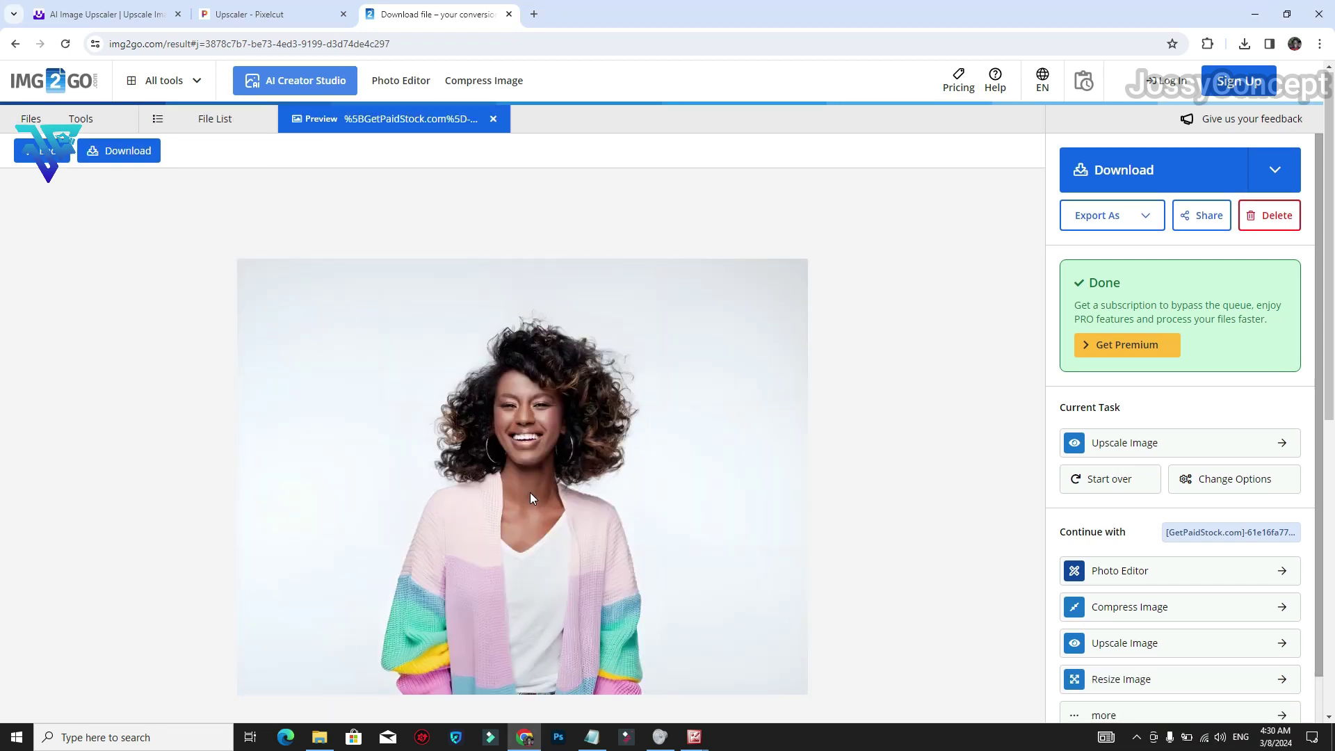
scroll(530, 492, "down", 4)
scroll(529, 492, "up", 3)
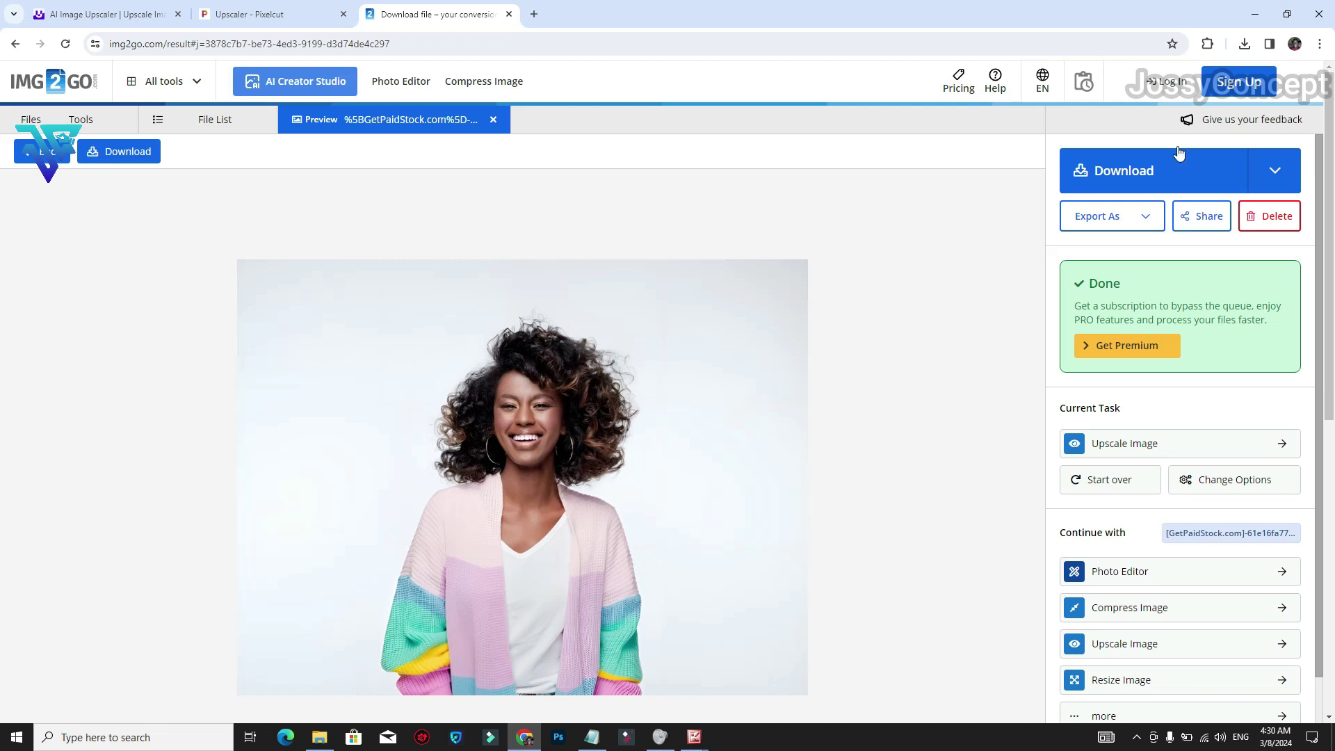
Download the IMG2GO result, open the newest downloaded file and snap its window to the right half of the screen.
left_click(1134, 174)
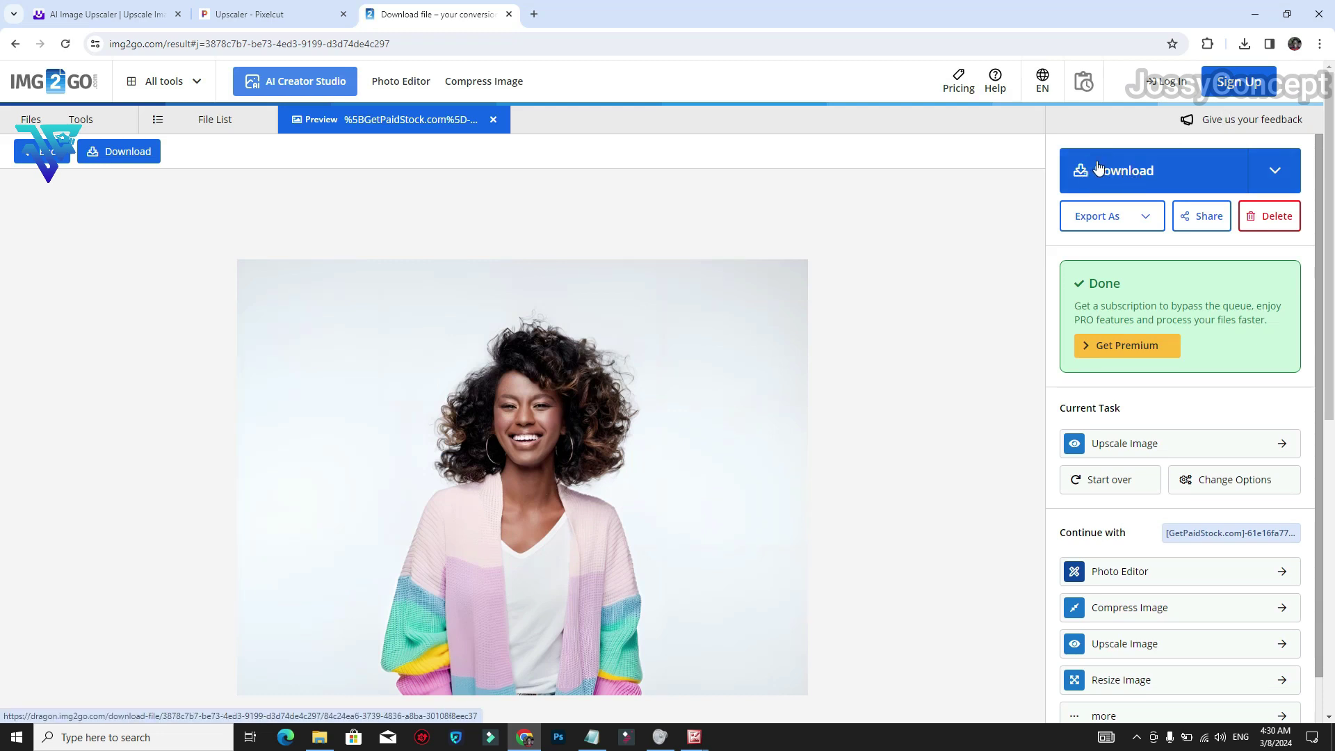
left_click(1244, 45)
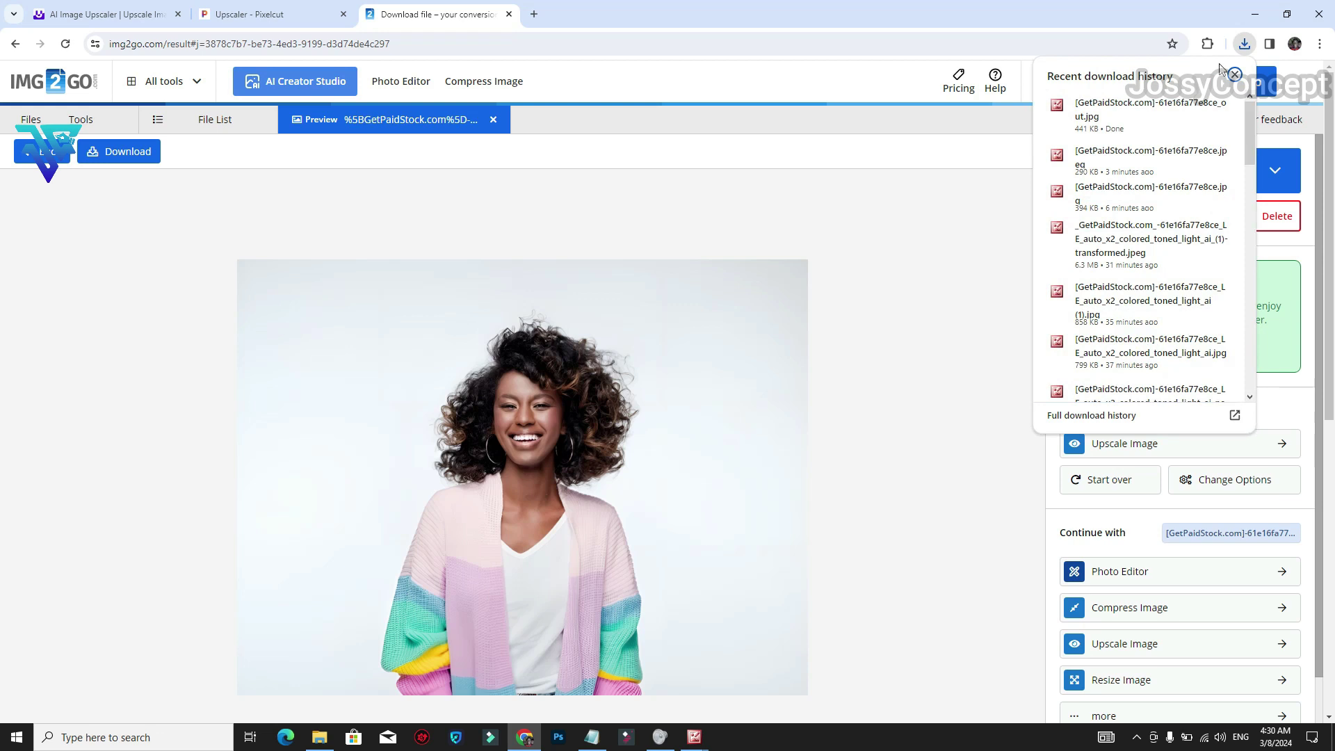
left_click(1113, 110)
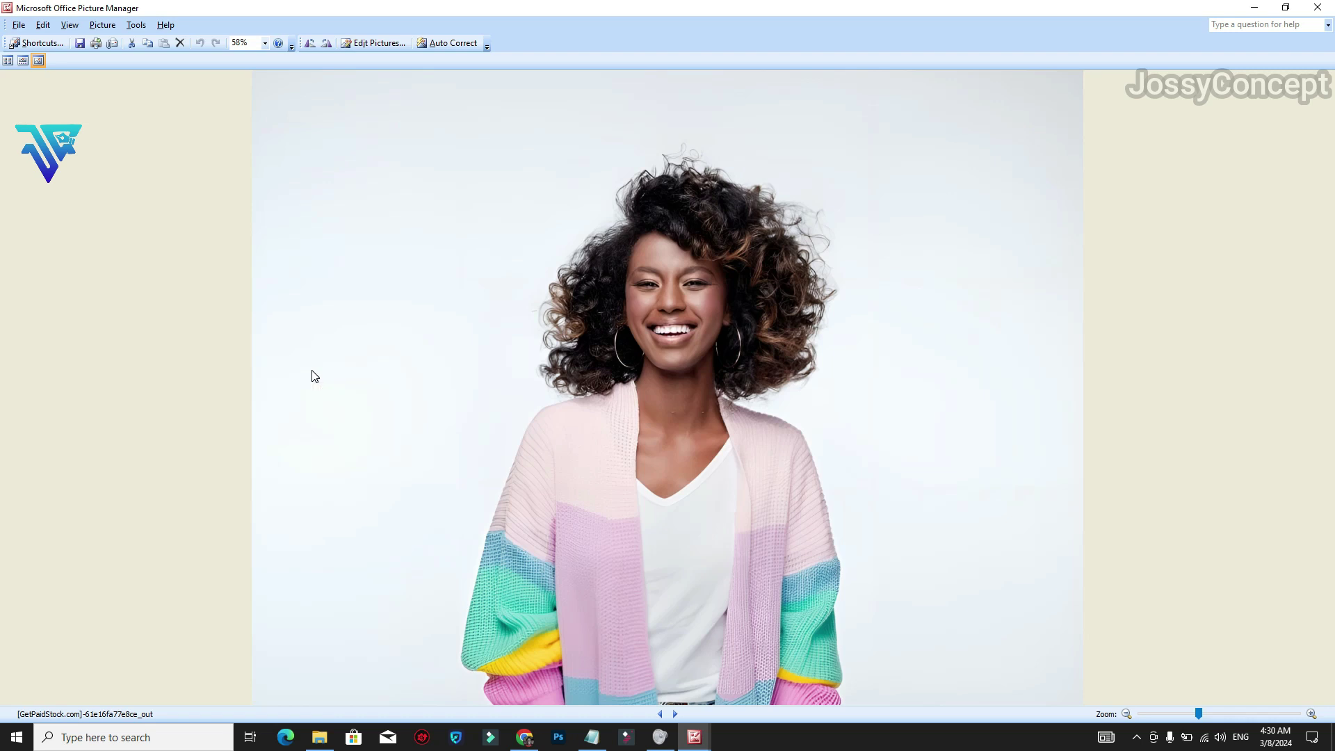
key("super+Right")
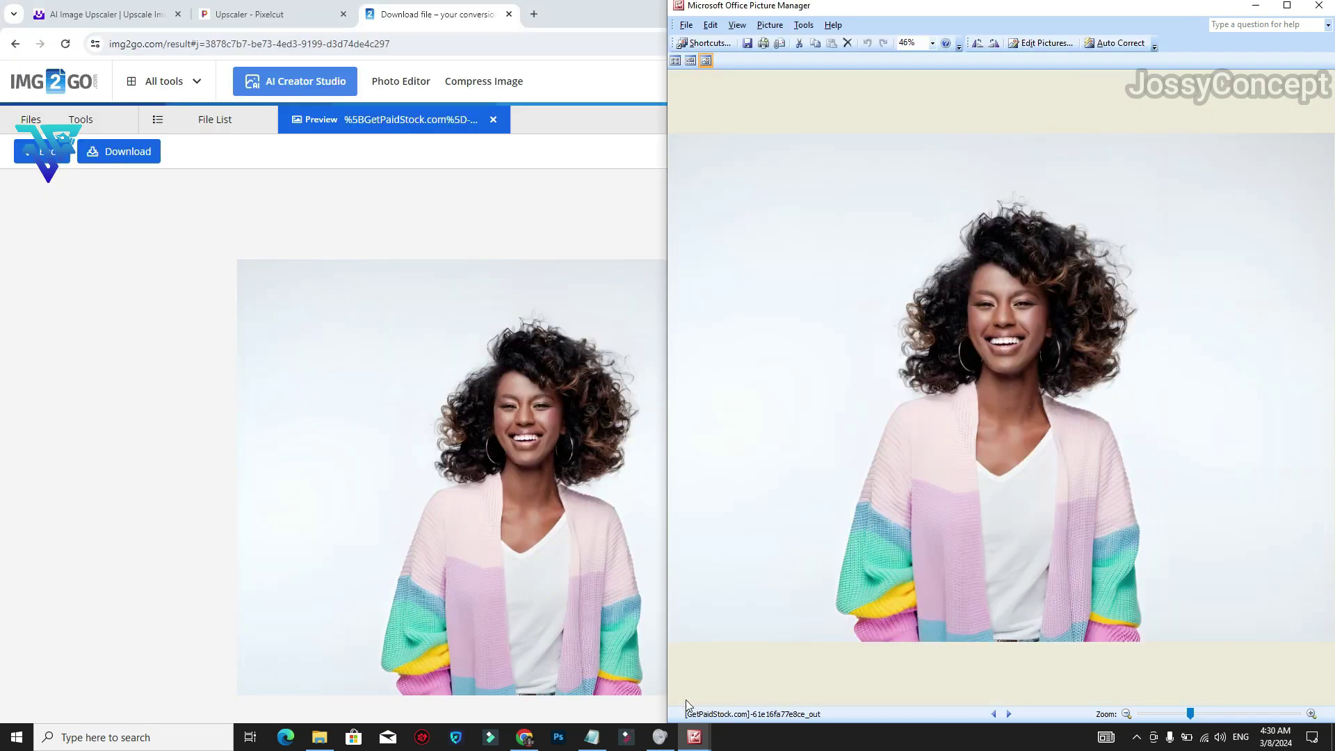
Show the original portrait beside the IMG2GO result, enlarge the result to 246% and compare the faces.
left_click(694, 737)
left_click(568, 678)
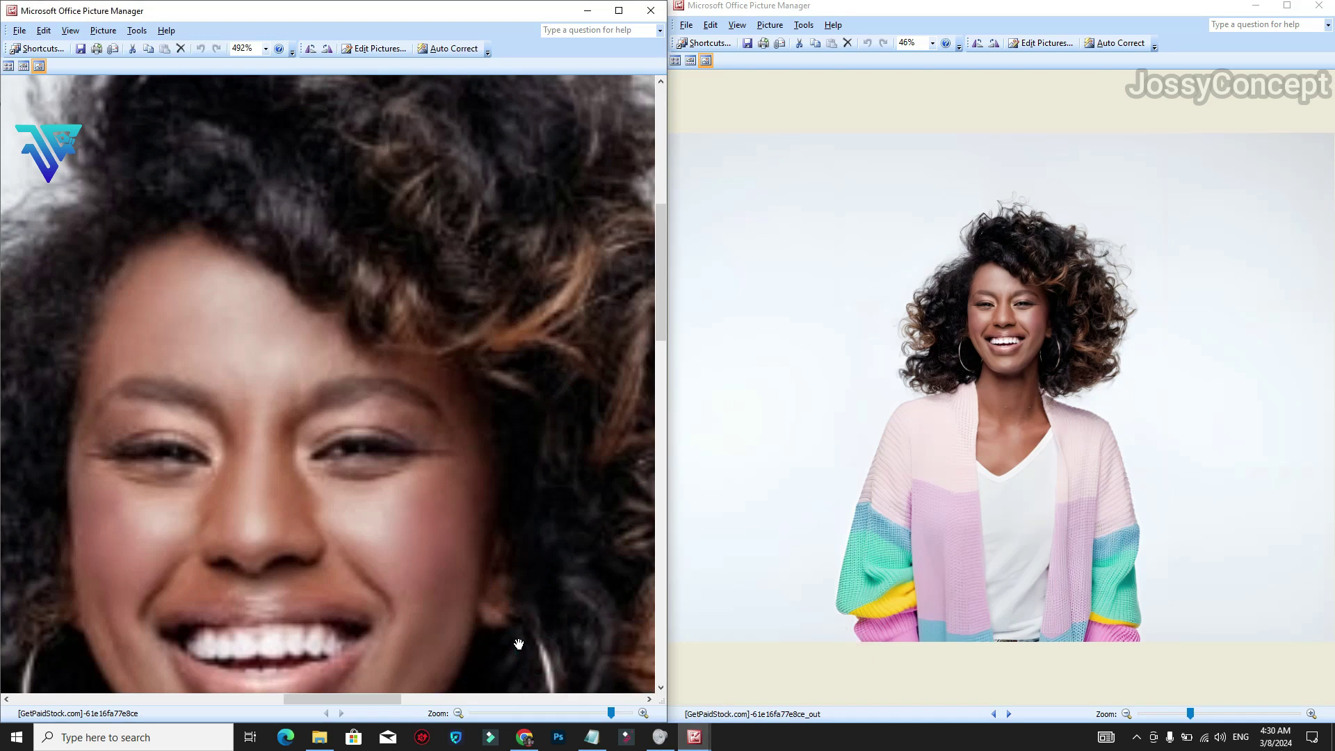
left_click(1258, 716)
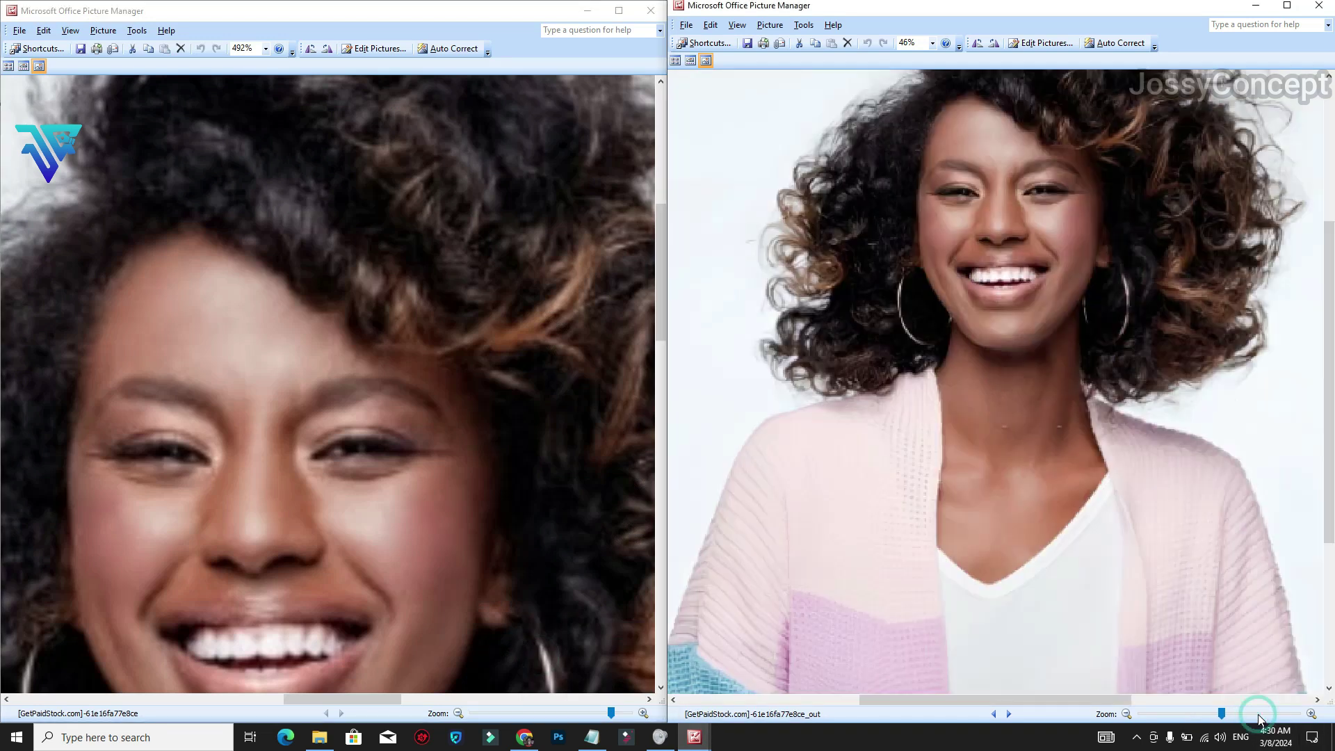
left_click(1272, 714)
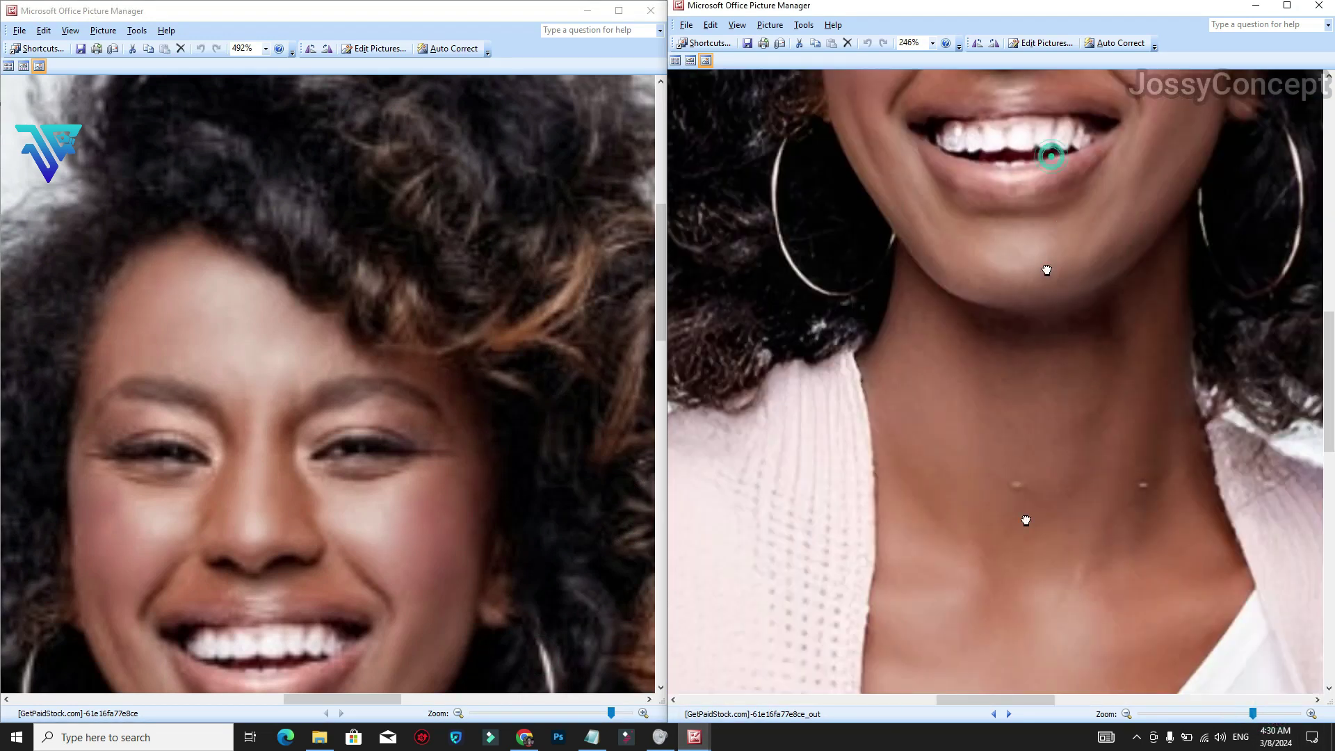
scroll(1019, 548, "up", 3)
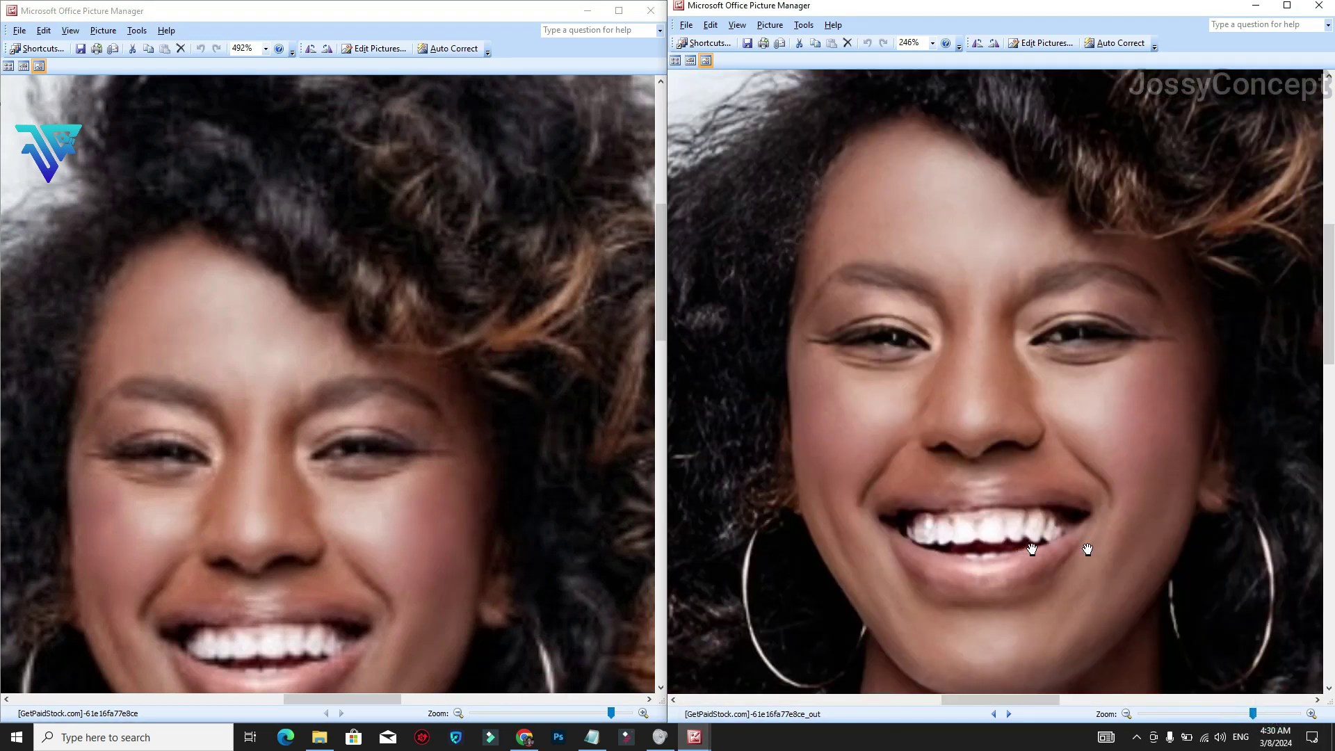
left_click(1185, 498)
left_click_drag(883, 531, 877, 549)
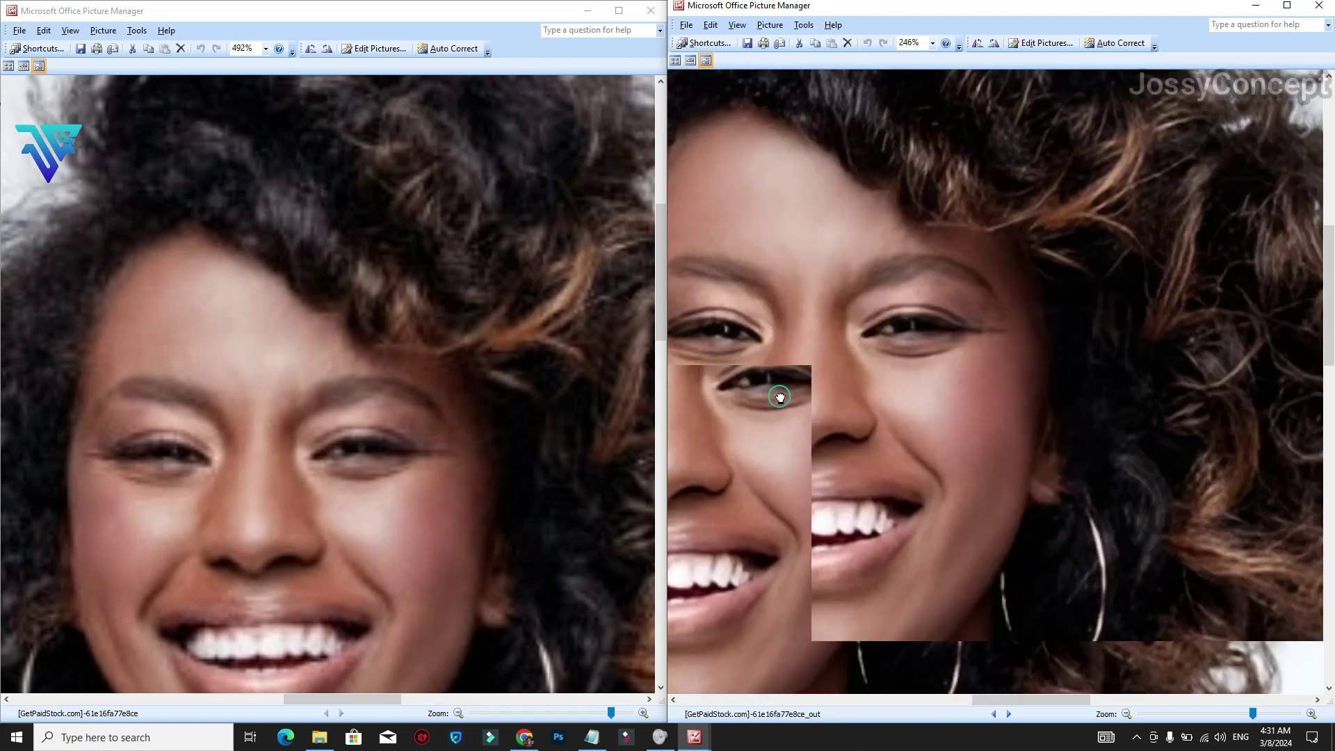
left_click_drag(781, 389, 891, 403)
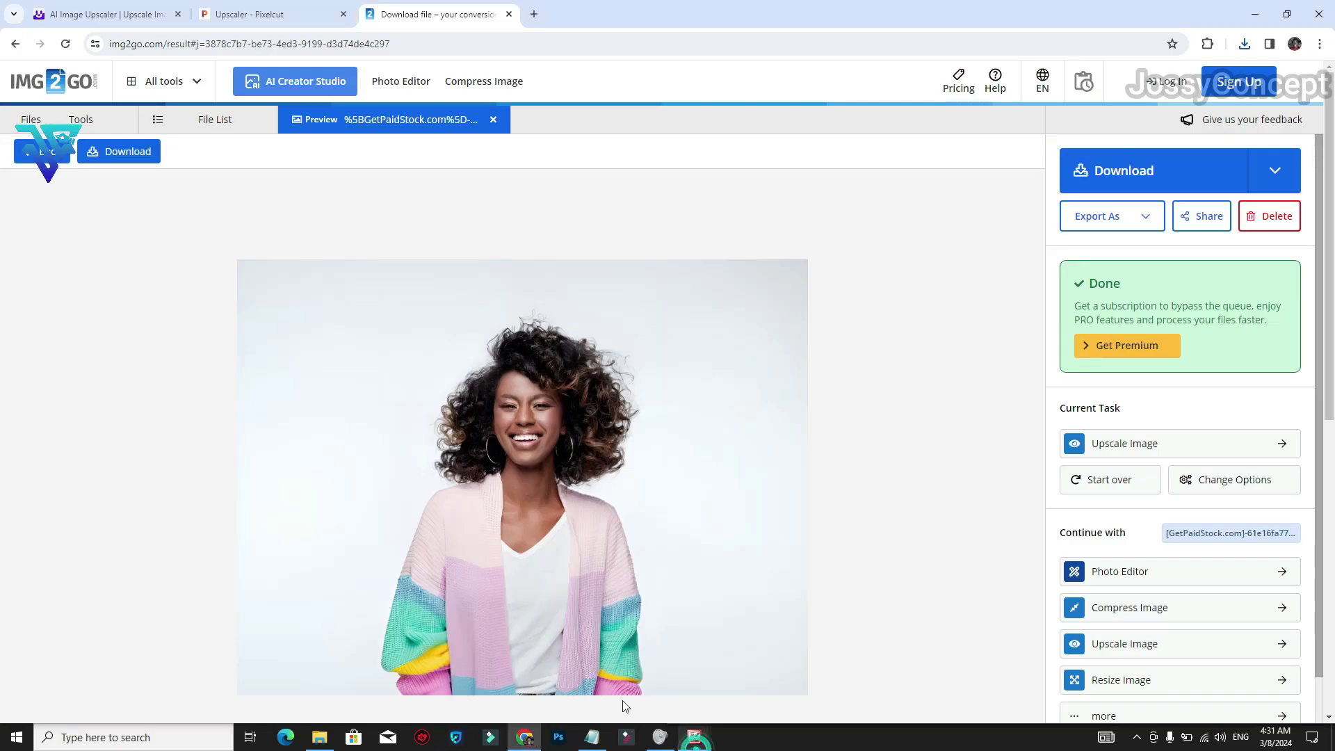
Bring the original and the IMG2GO result back side by side and examine the eyes, nose and mouth.
mouse_move(693, 736)
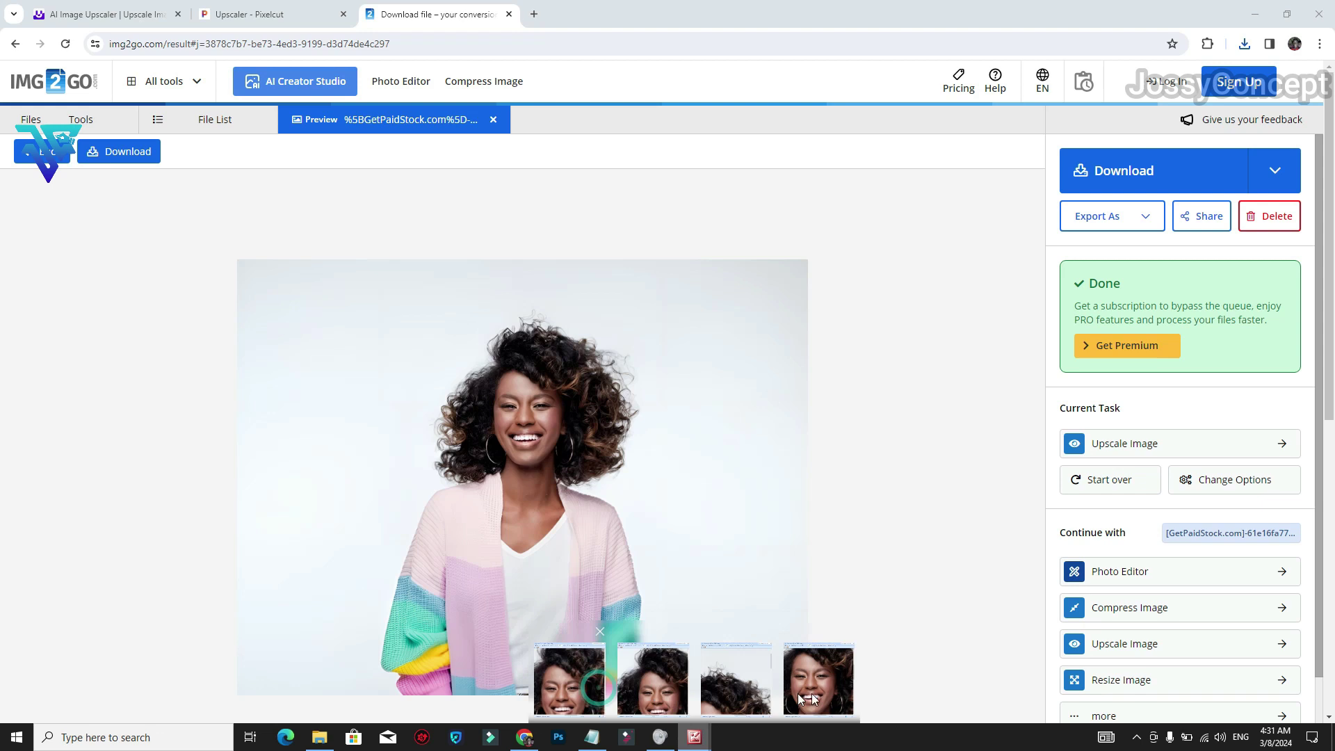
left_click(599, 692)
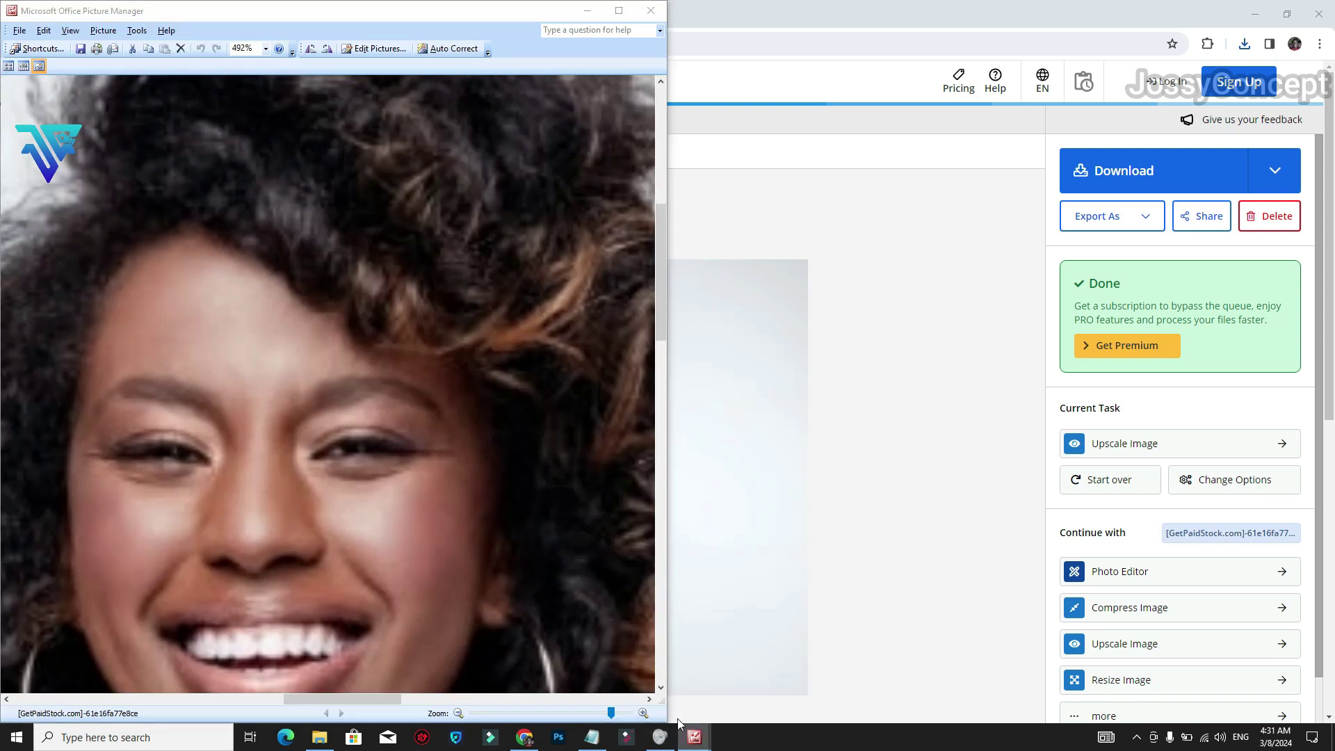
mouse_move(695, 735)
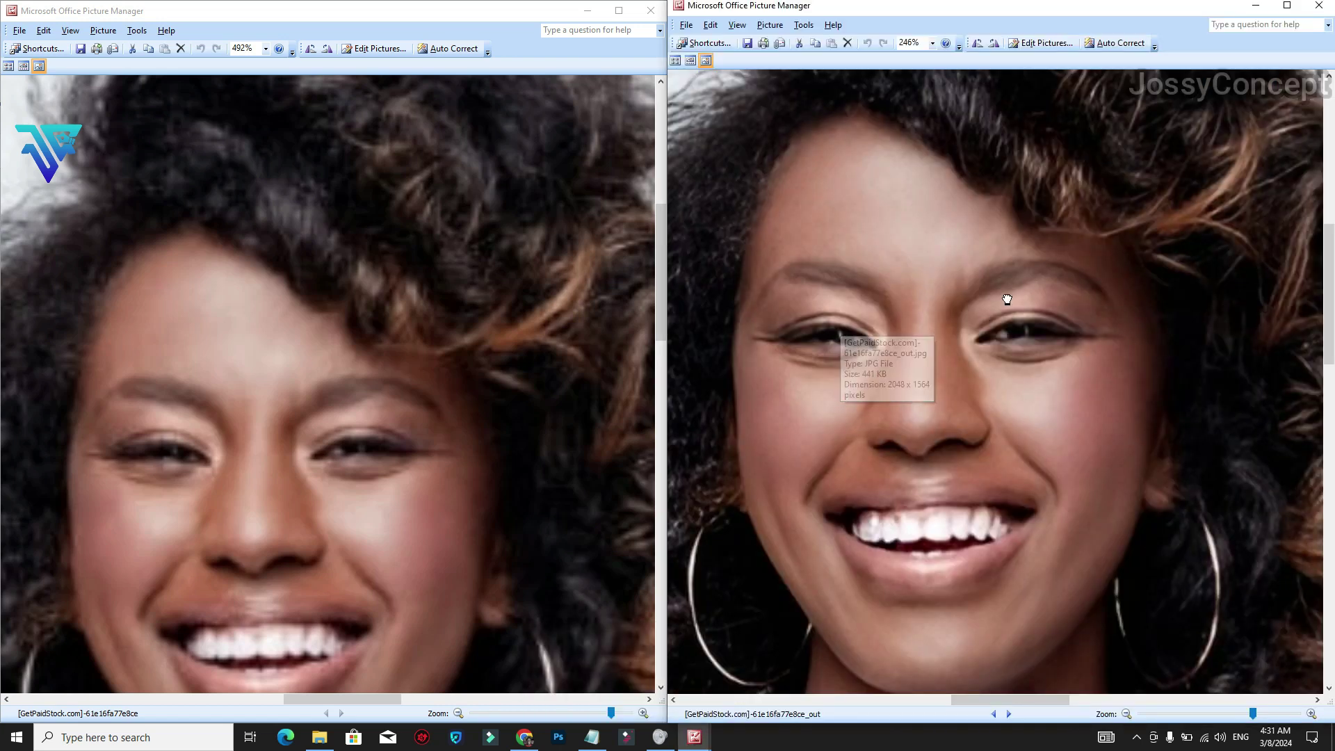
left_click_drag(1007, 304, 916, 238)
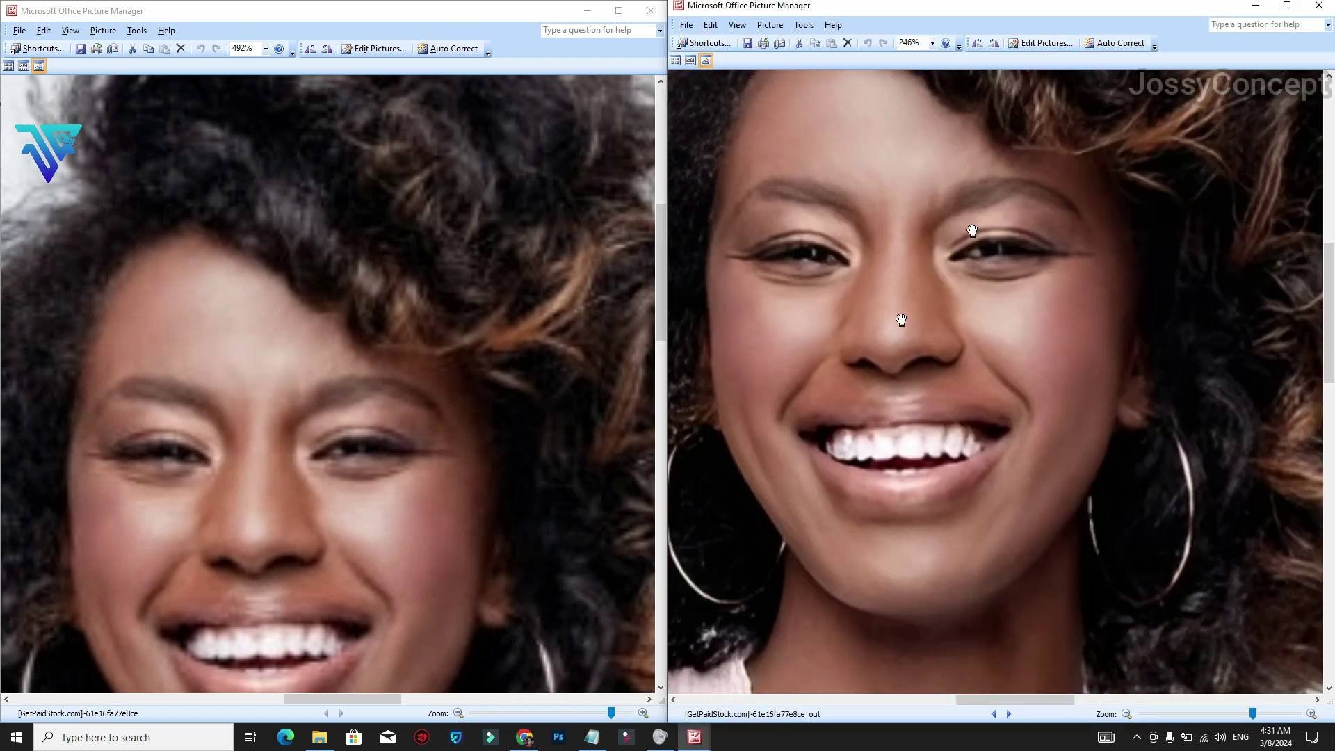
left_click_drag(802, 426, 724, 430)
left_click_drag(774, 351, 840, 561)
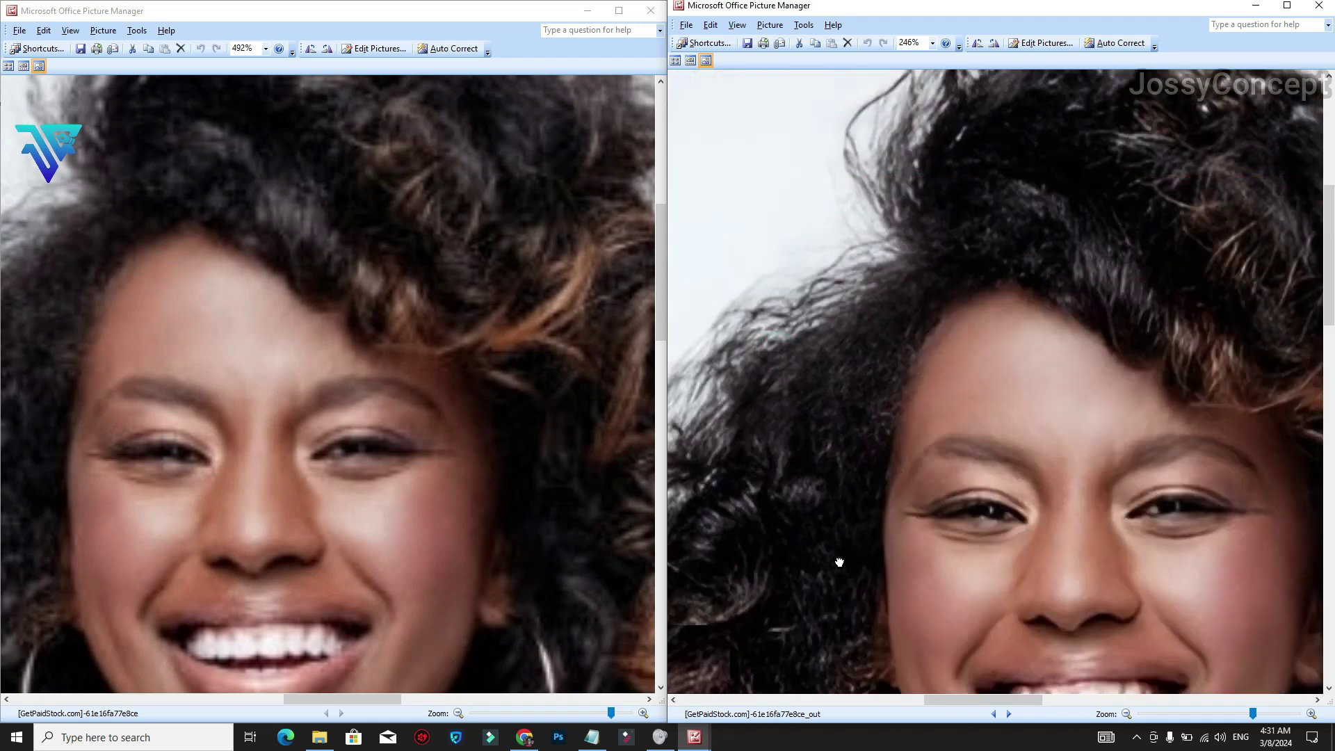
Compare the hair strands and hair outline of the original portrait with those of the IMG2GO result.
left_click_drag(1013, 246, 999, 272)
left_click_drag(920, 459, 939, 477)
left_click_drag(504, 232, 499, 515)
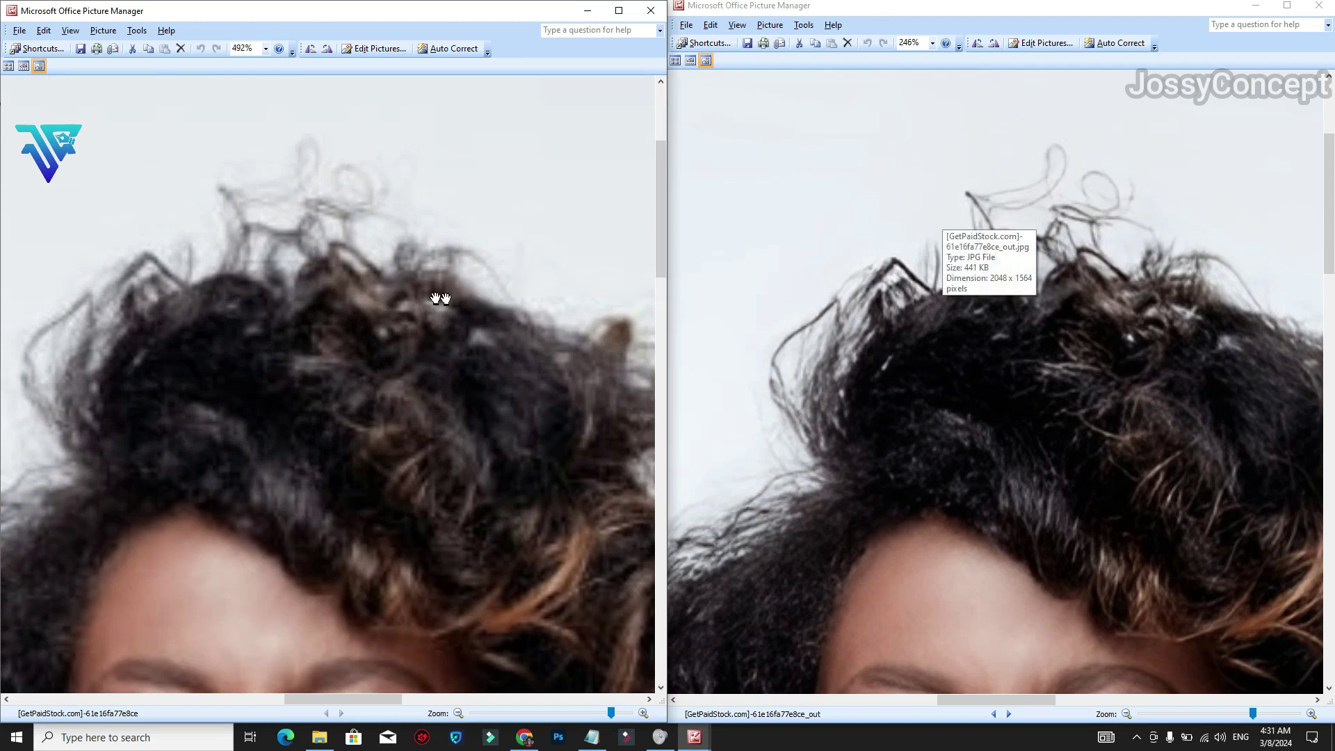
left_click_drag(304, 403, 526, 382)
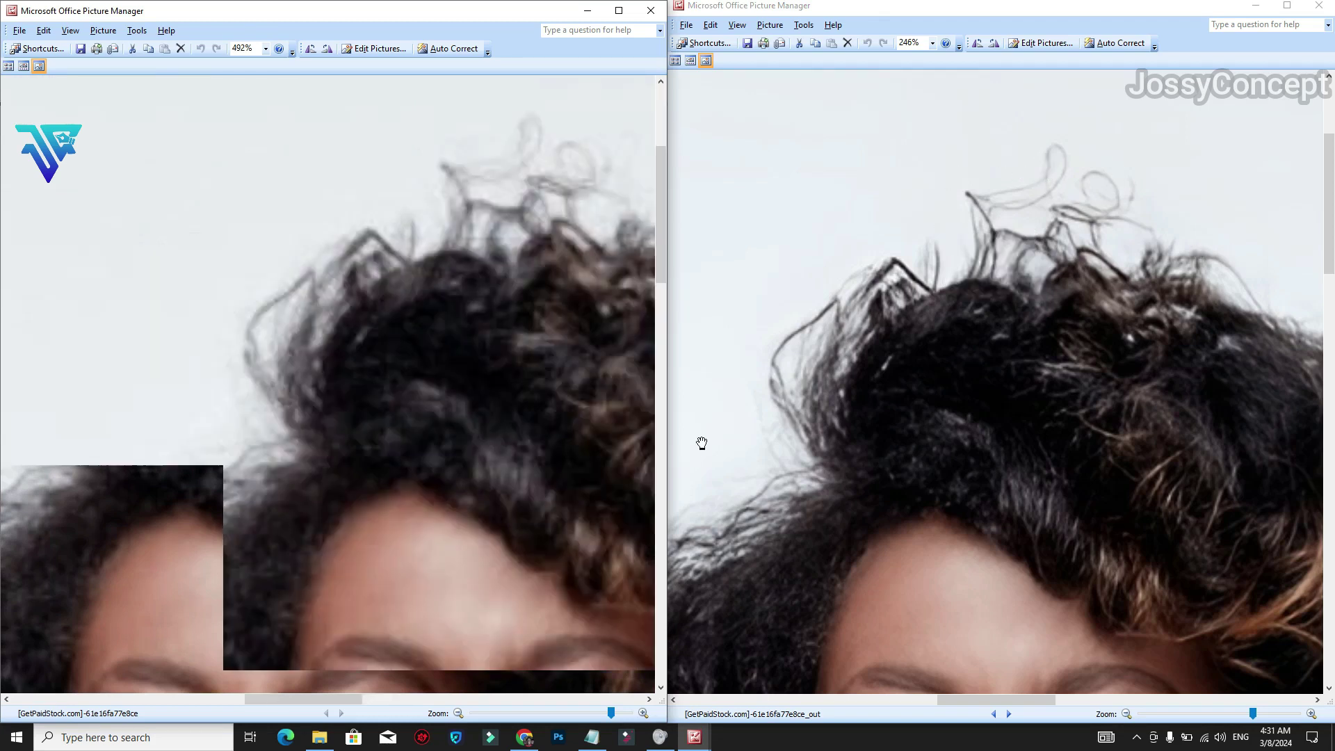
left_click_drag(701, 443, 972, 213)
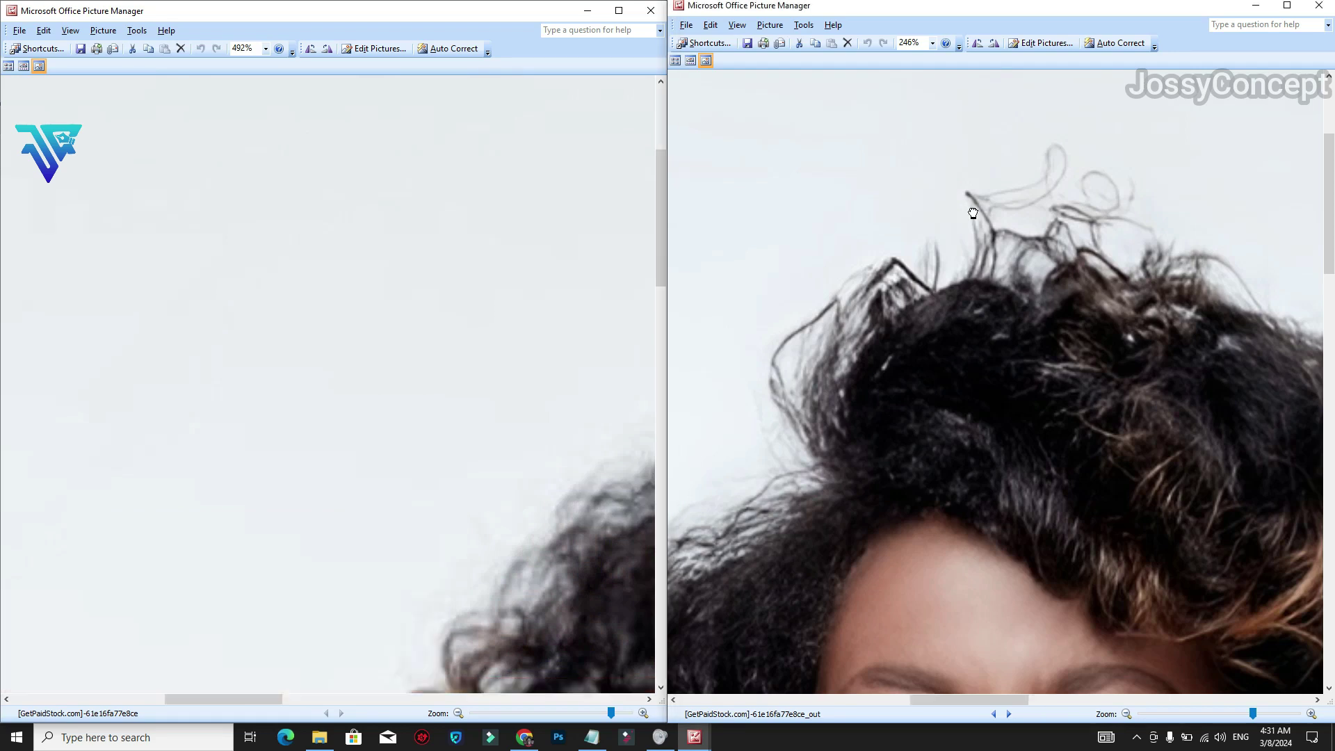
left_click_drag(539, 513, 241, 290)
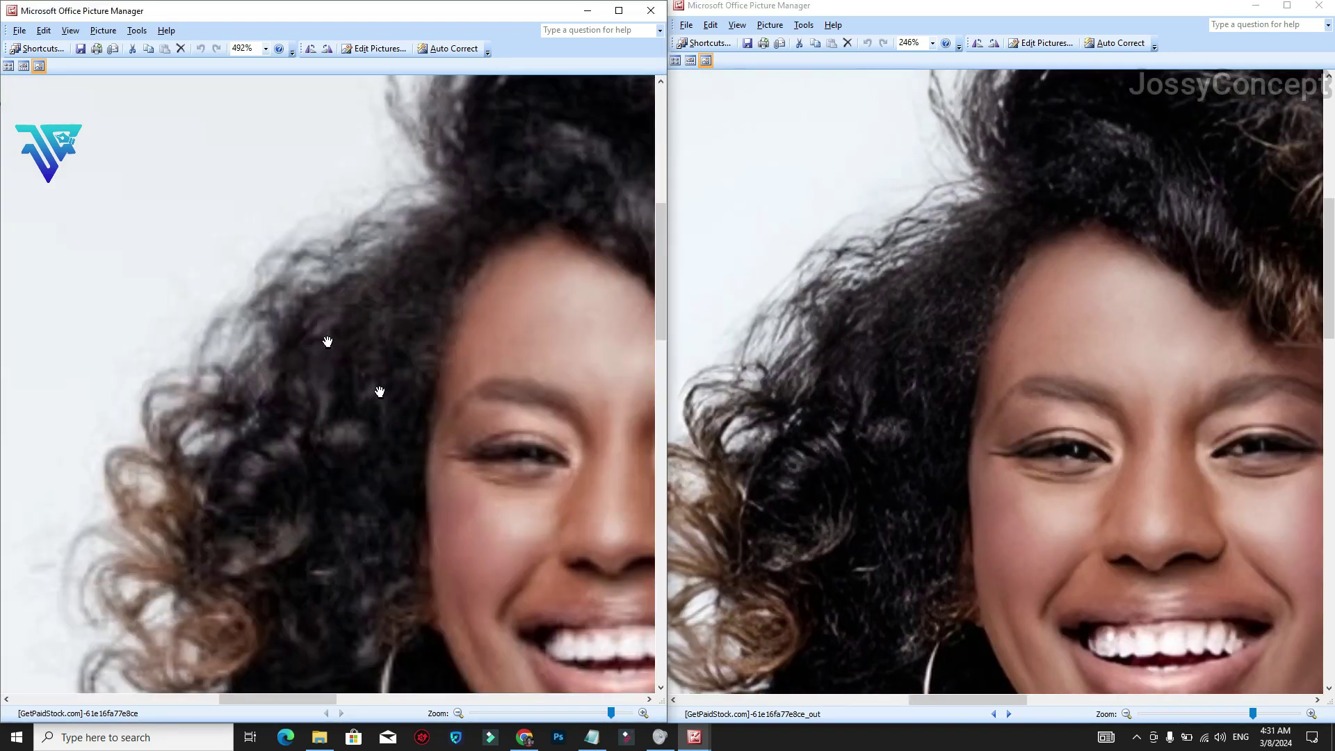
left_click_drag(522, 463, 373, 431)
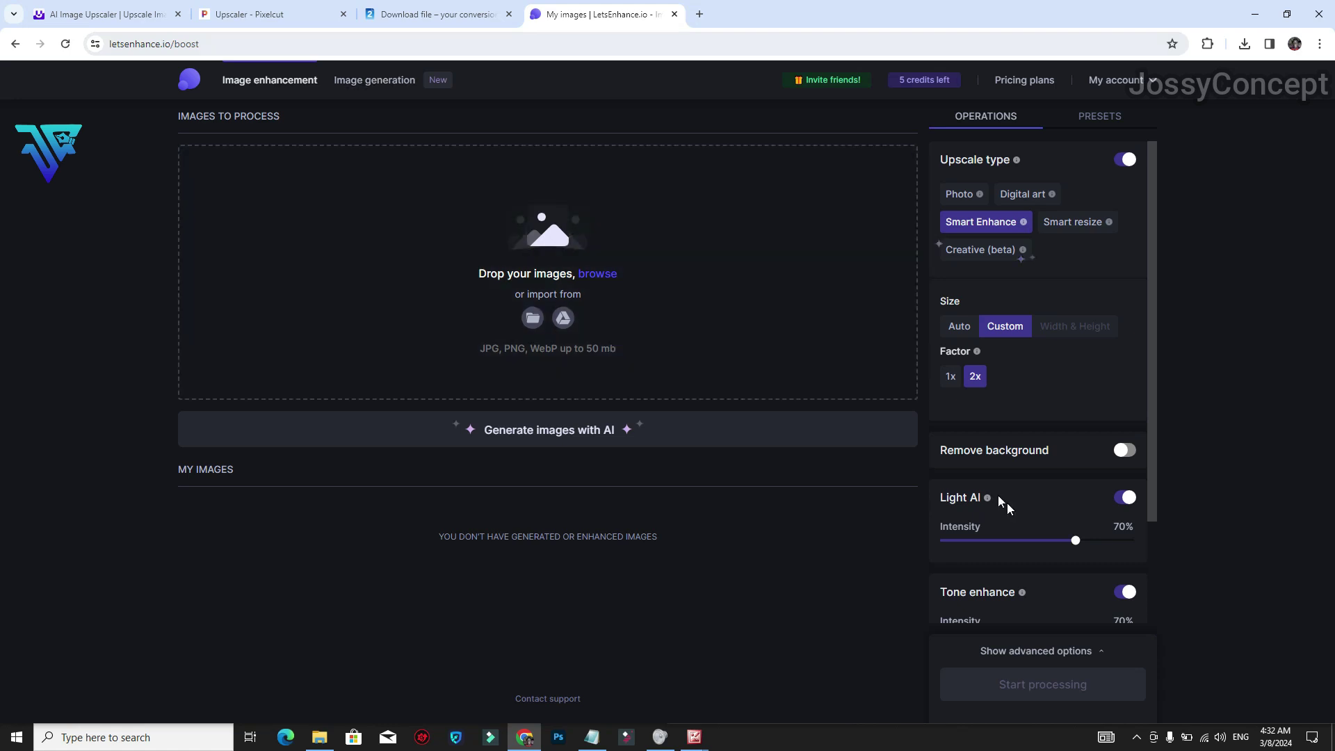
Review the Light AI, Tone enhance and Color enhance options in LetsEnhance's upscaling operations.
scroll(1122, 509, "down", 2)
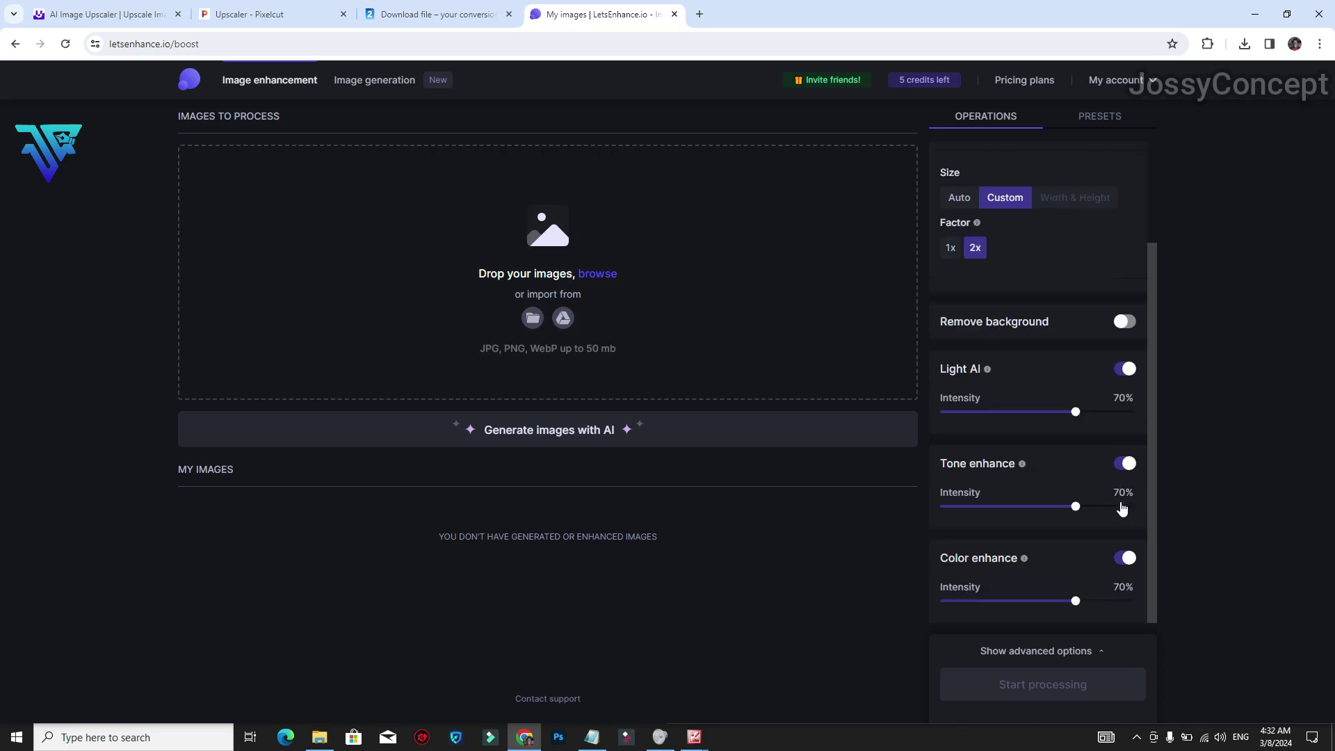
left_click_drag(957, 368, 1121, 397)
left_click_drag(945, 463, 1015, 463)
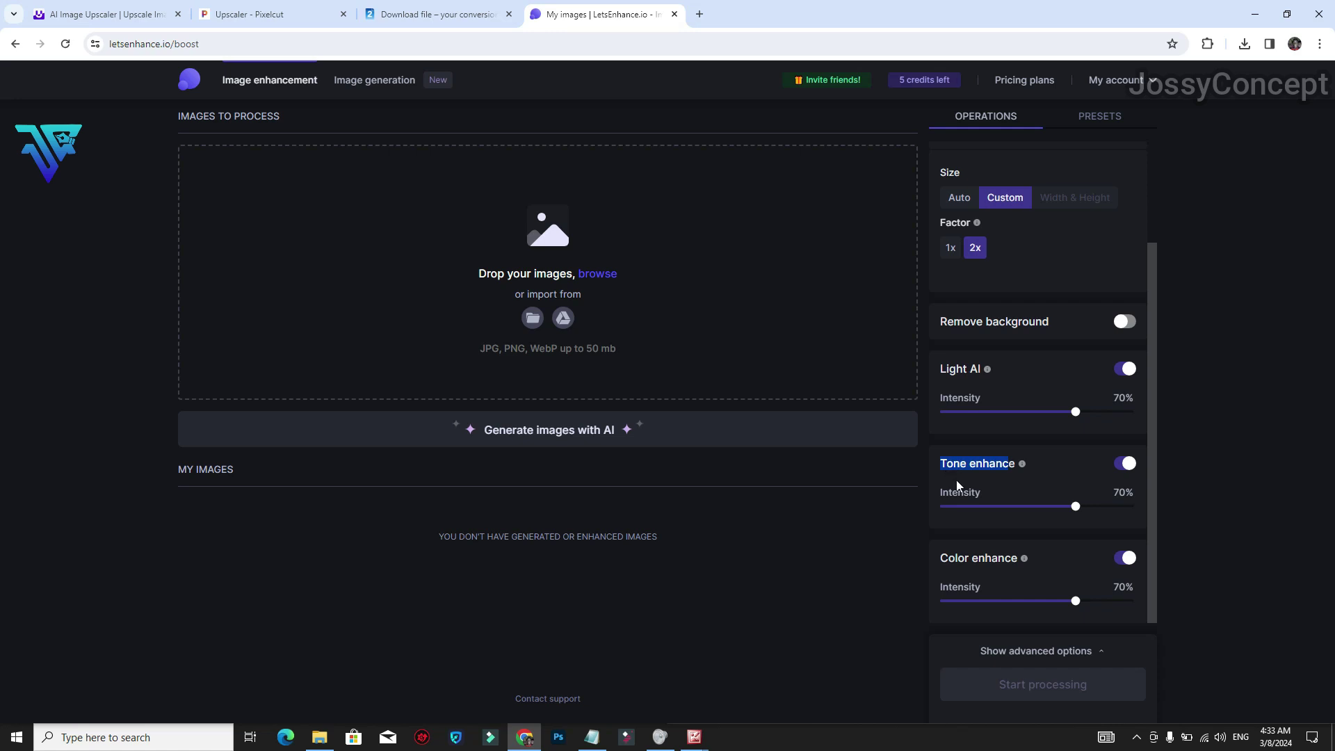
left_click_drag(943, 554, 996, 558)
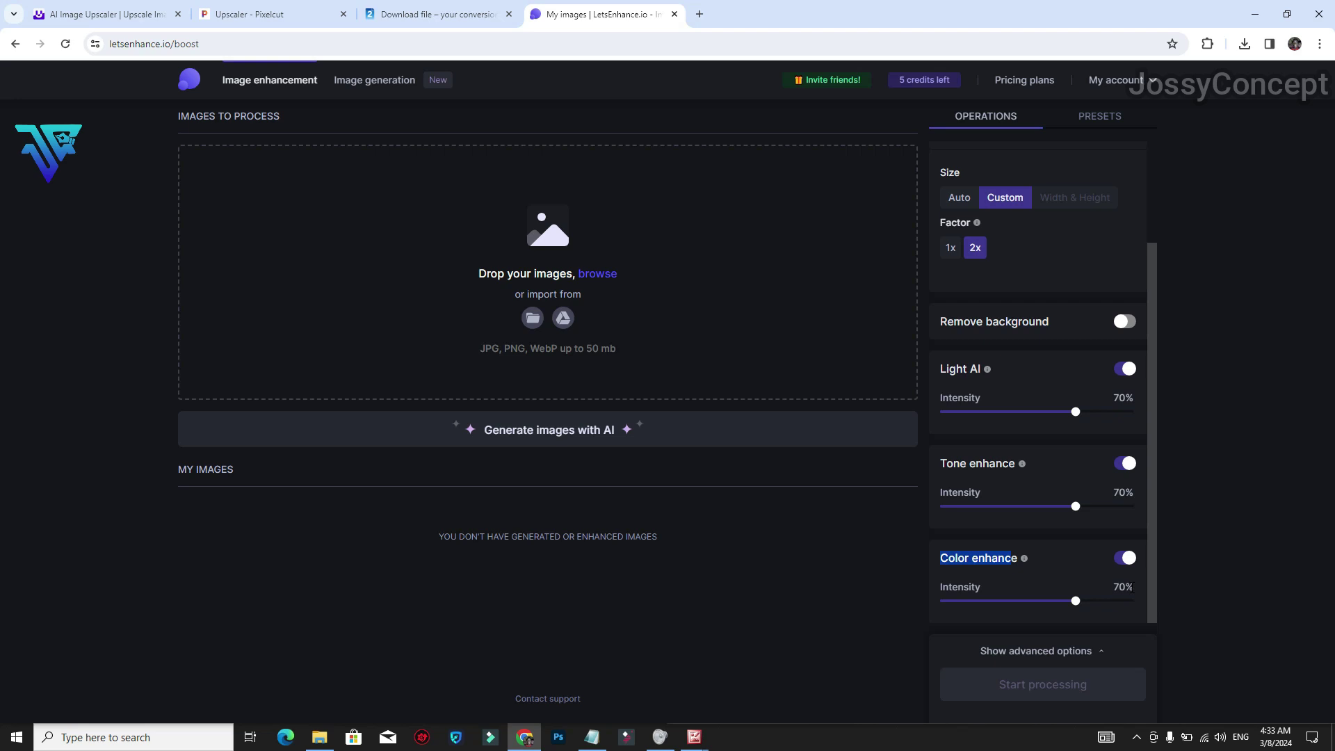
Add the original portrait from its picture window to LetsEnhance and start processing with Smart Enhance at 2x.
left_click(694, 737)
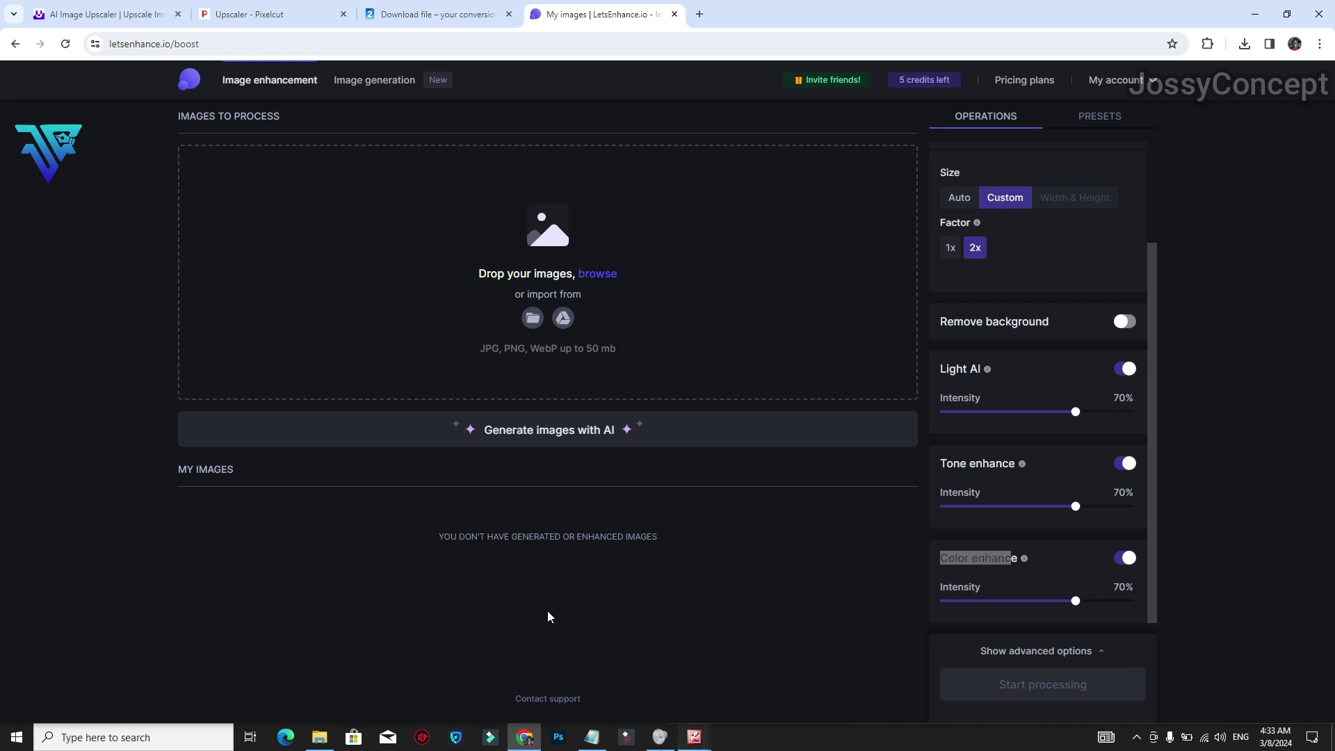
left_click(650, 713)
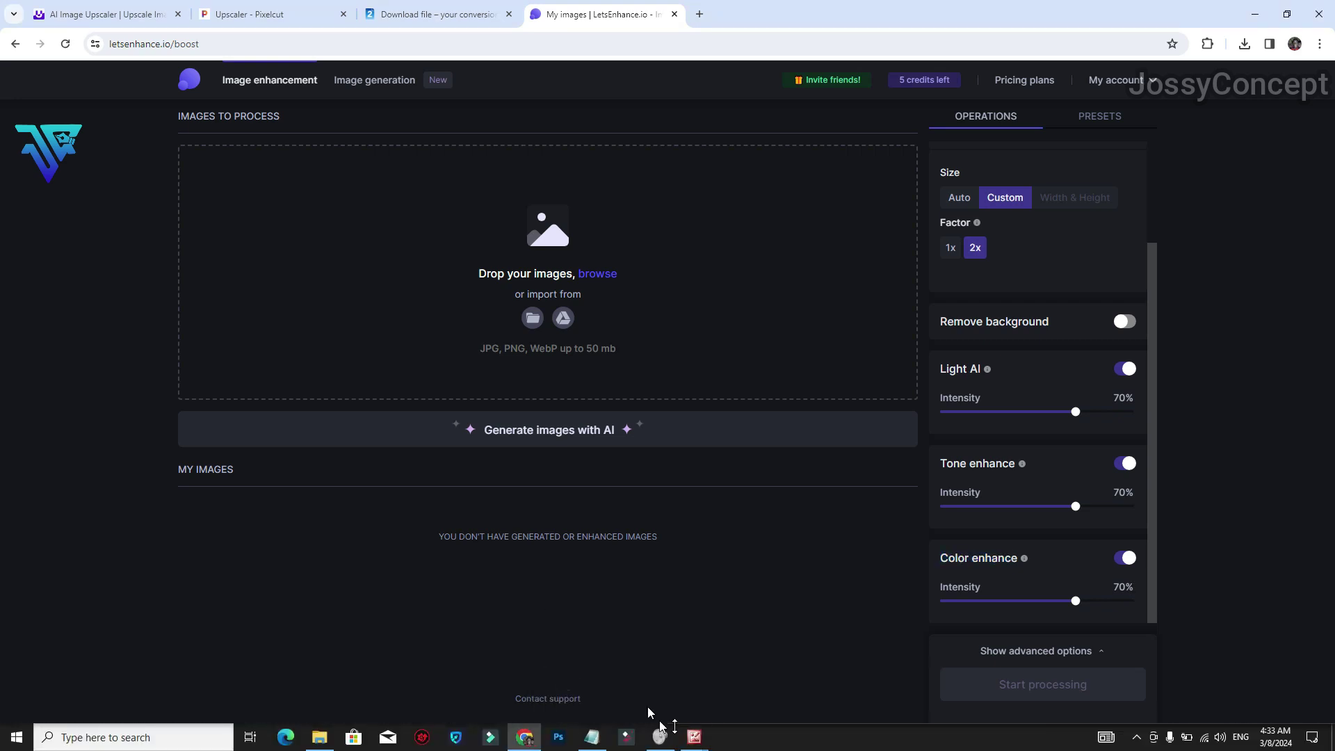
mouse_move(694, 737)
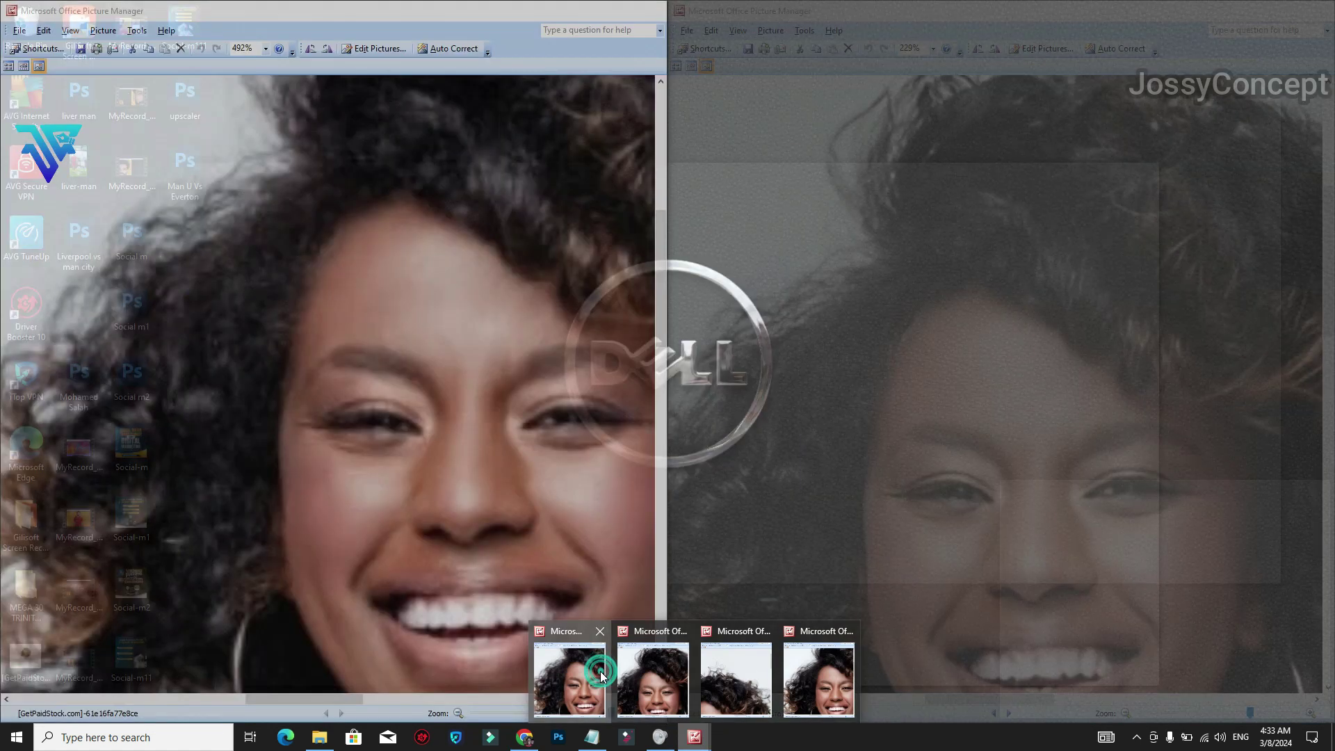
left_click(599, 670)
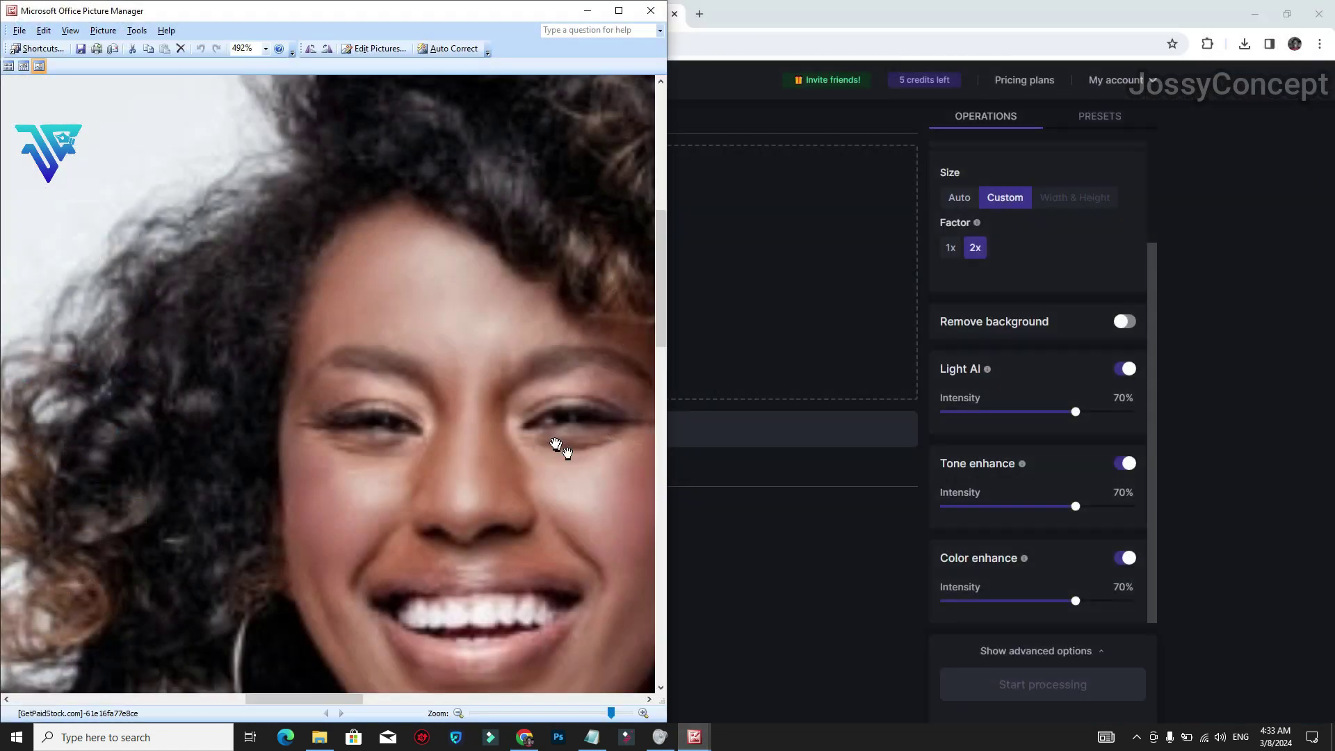
left_click(809, 308)
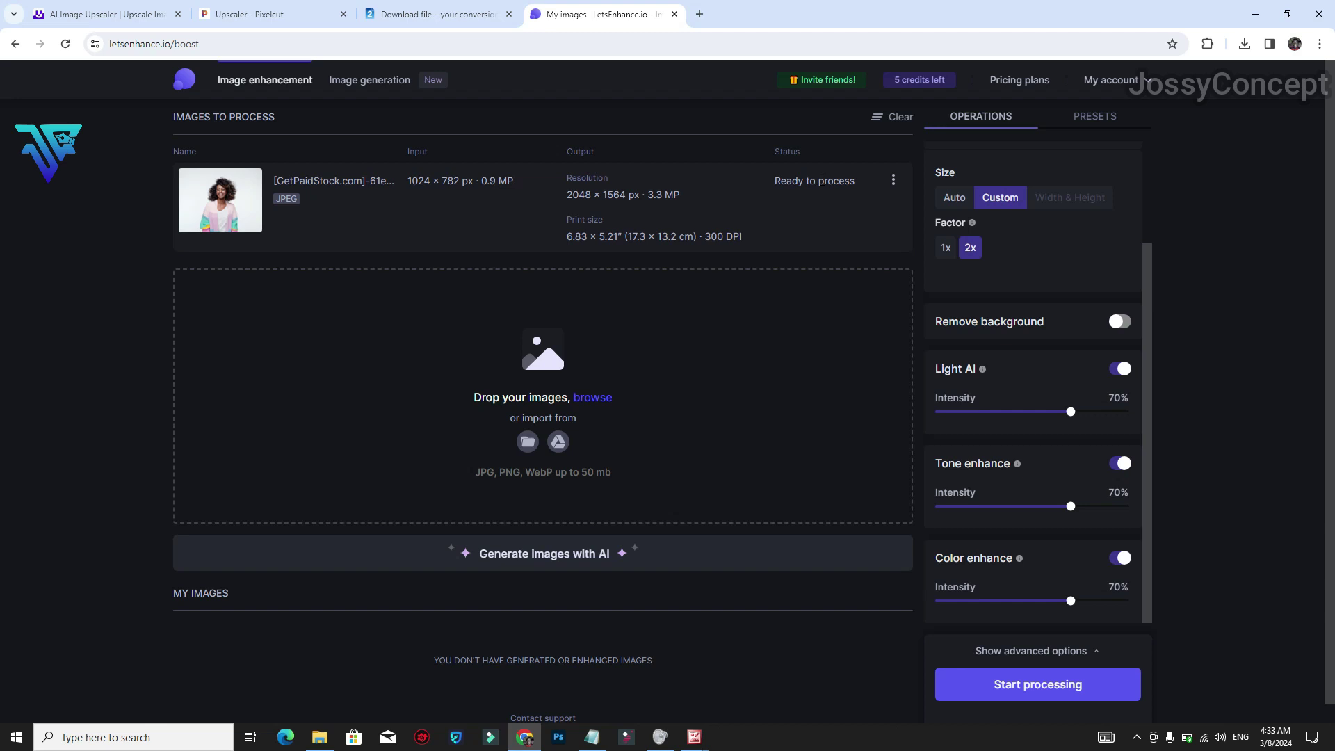
left_click(1020, 687)
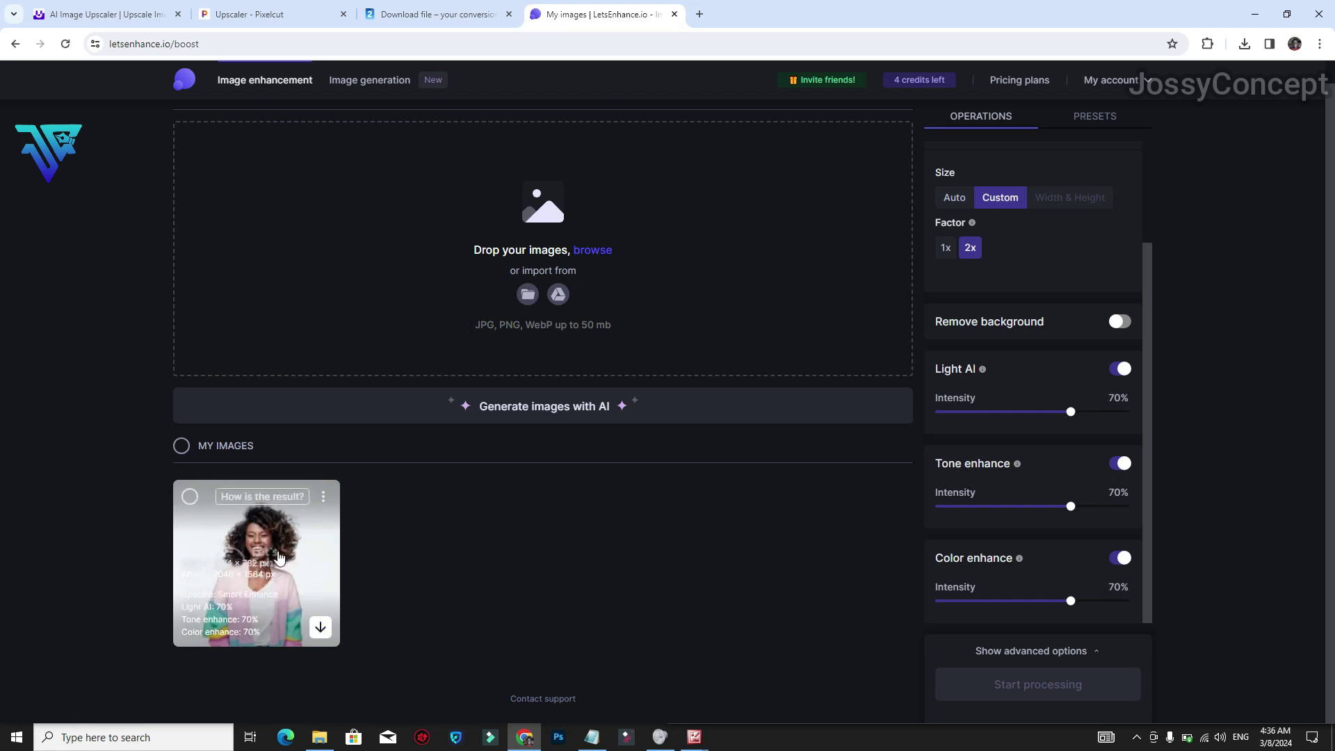
Download the LetsEnhance result, open the downloaded file and enlarge it around the face.
left_click(321, 624)
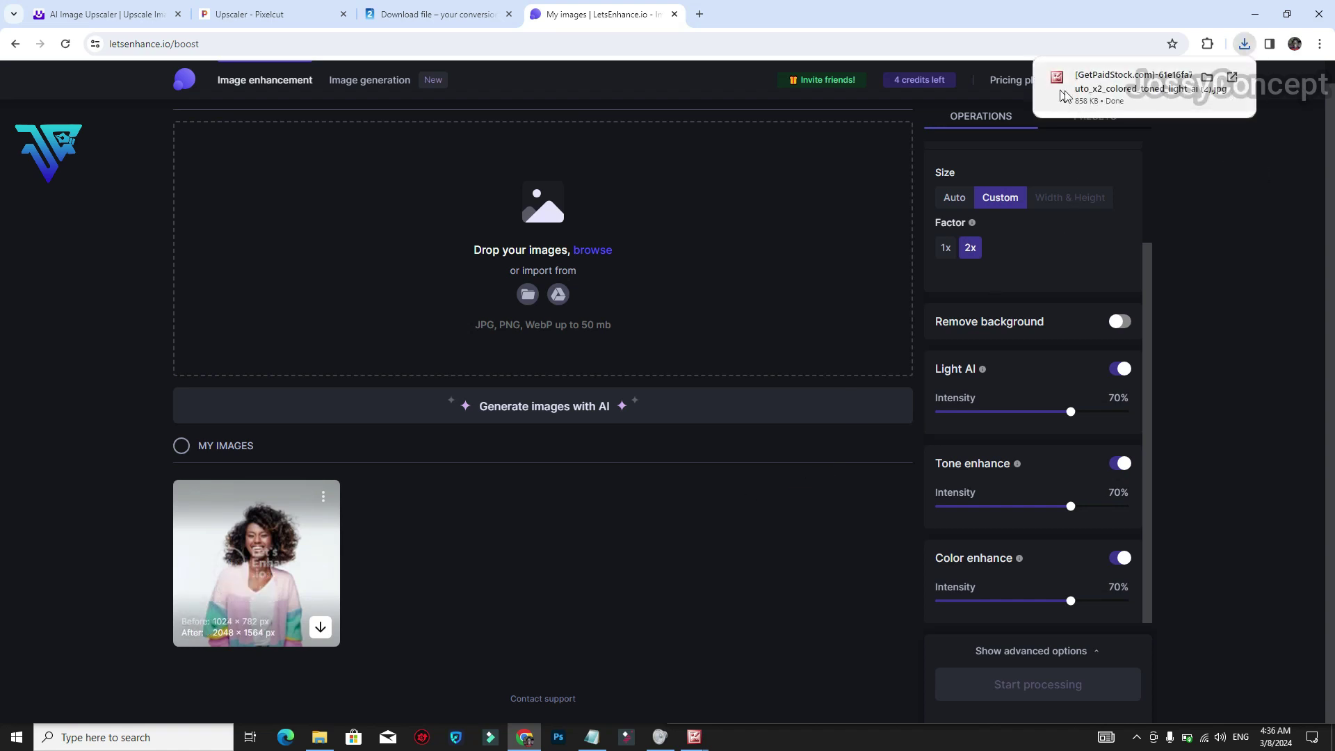
left_click(1113, 94)
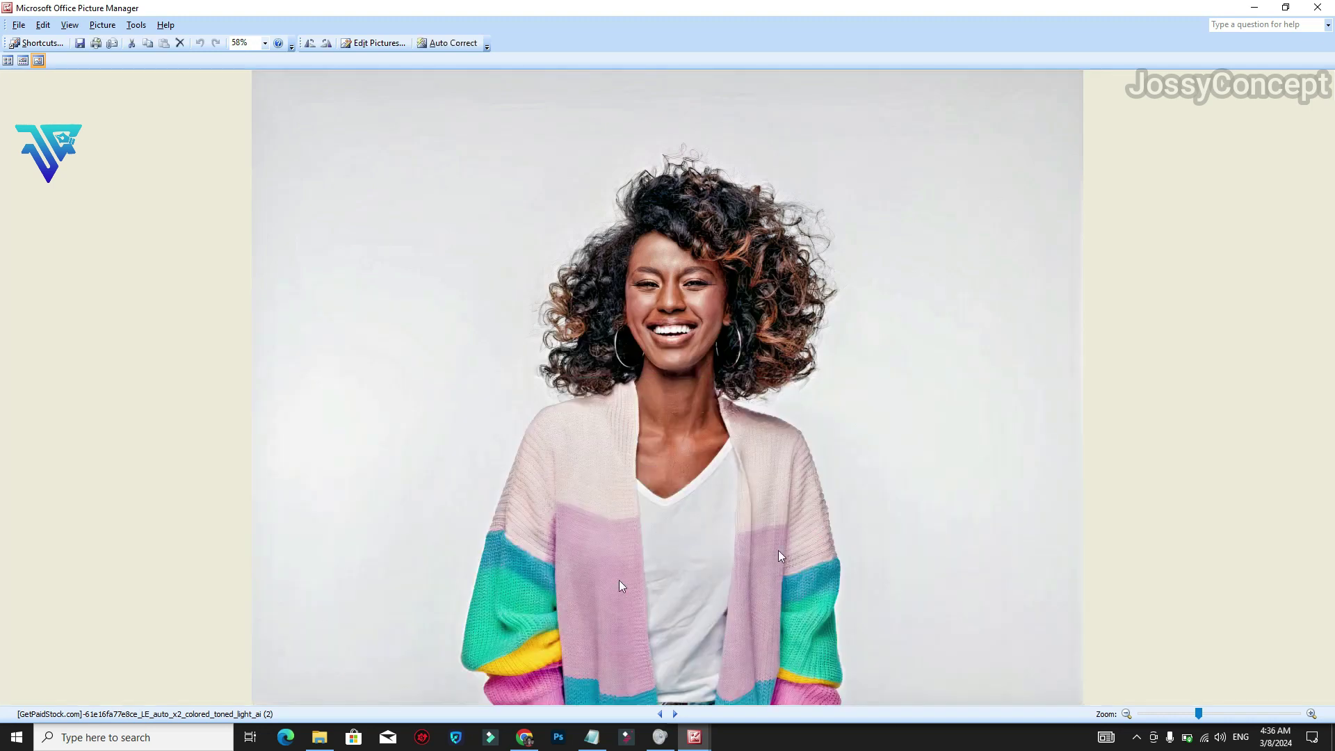
left_click(1256, 714)
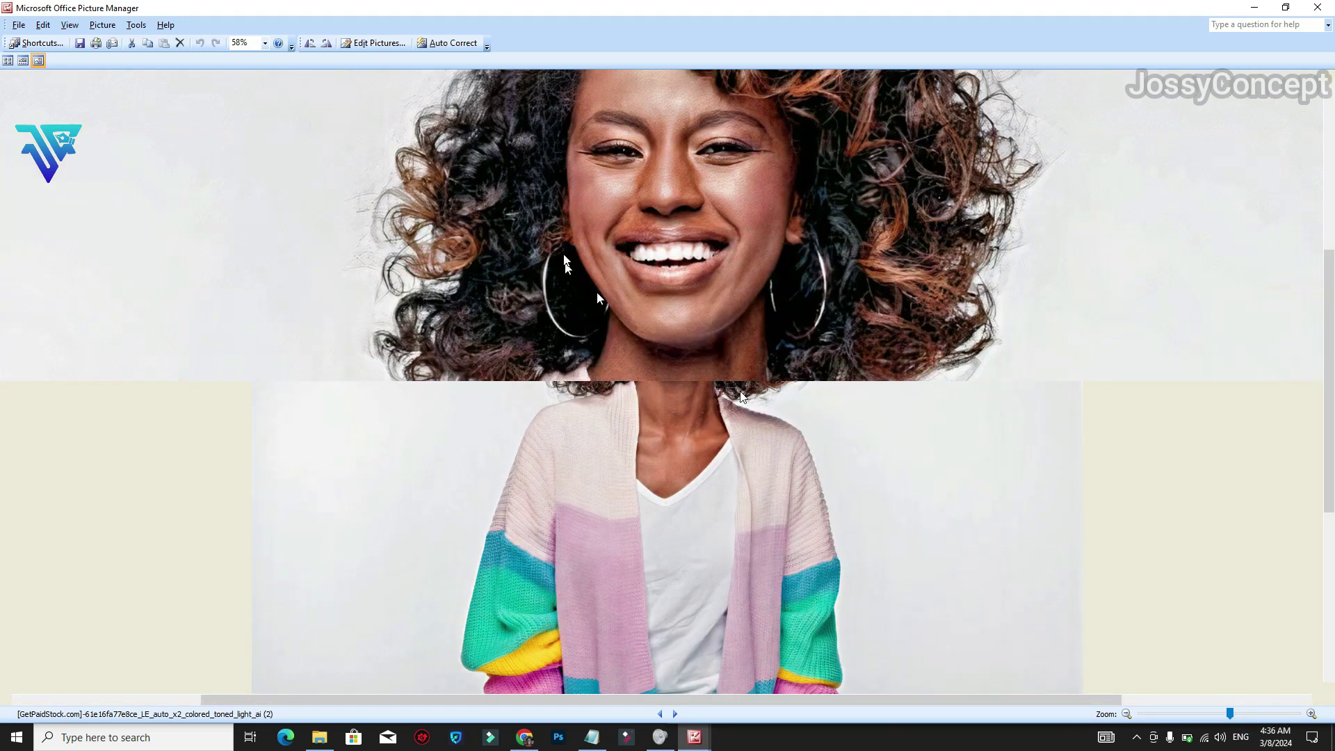
Place the LetsEnhance result beside the original portrait and compare the hair, eyes and skin texture at 303% zoom.
scroll(639, 209, "up", 1)
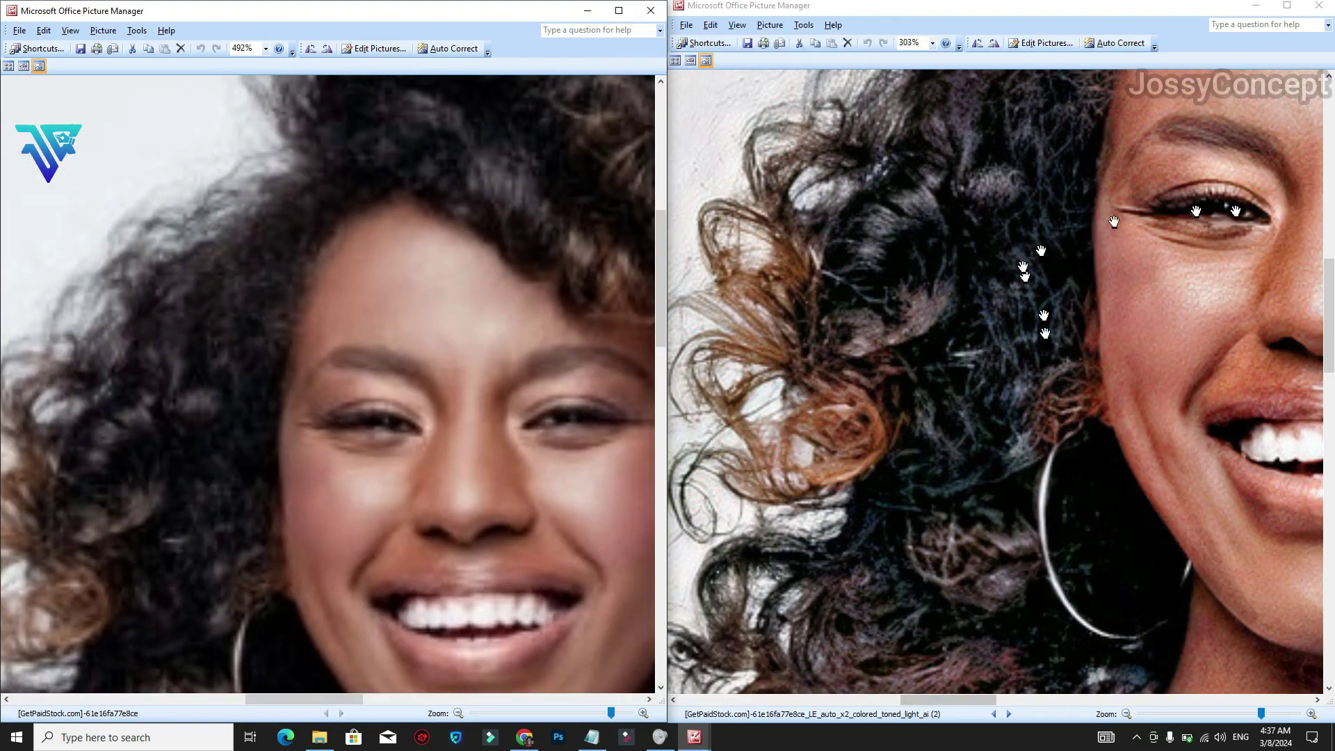
left_click_drag(1118, 336, 856, 448)
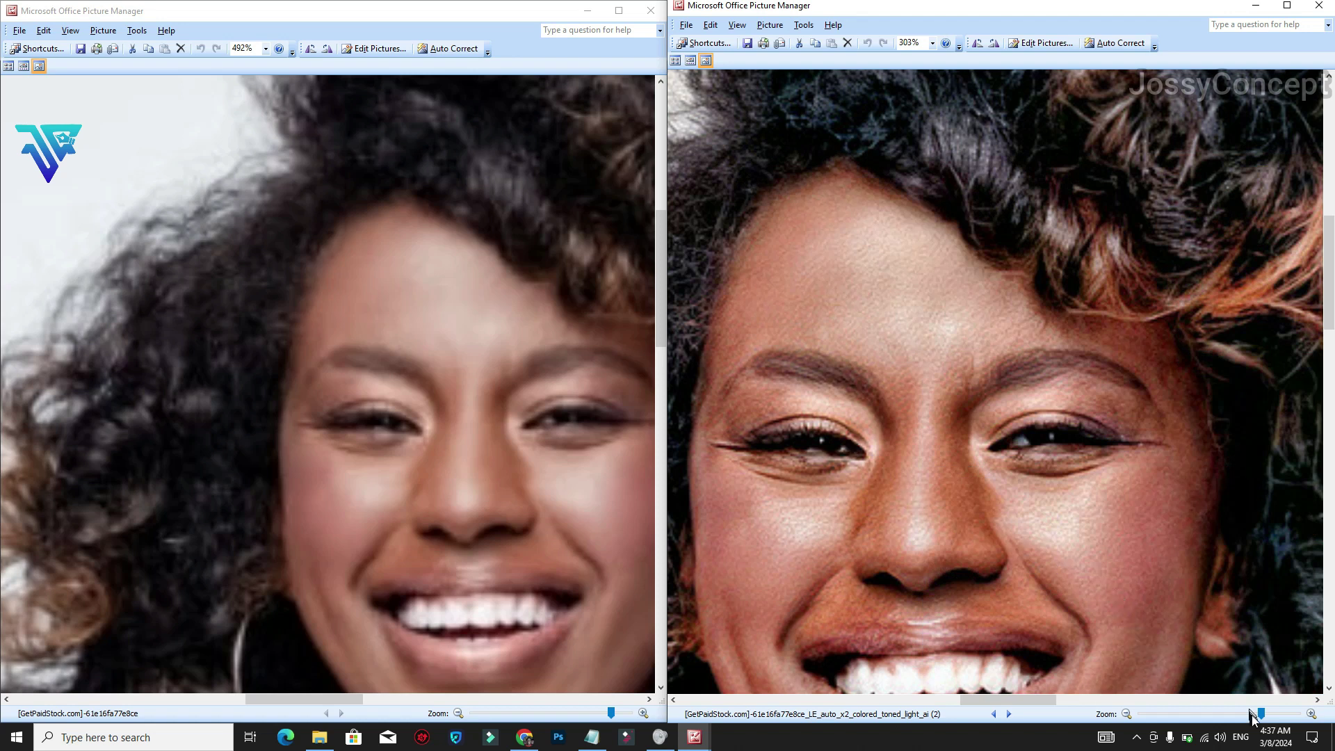
scroll(982, 456, "down", 3)
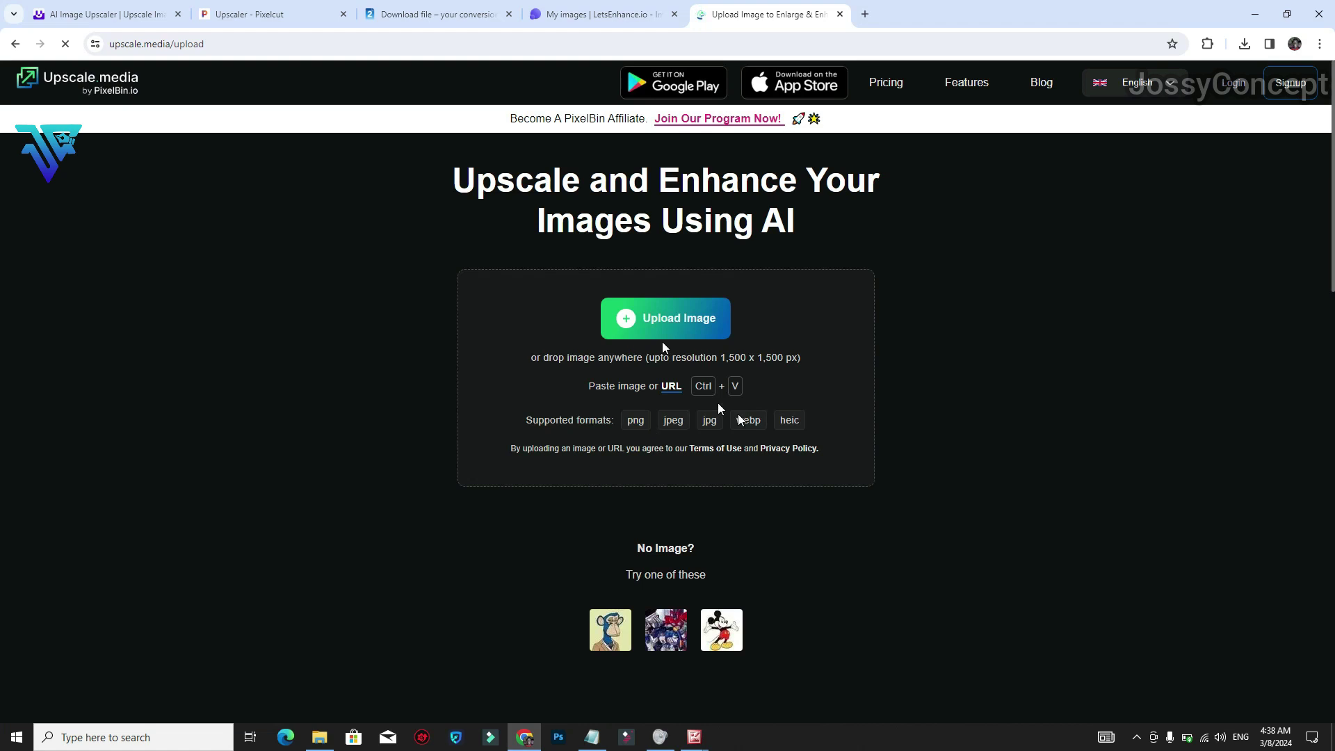
Add the LetsEnhance portrait from its picture window to Upscale.media and upscale it at 2x.
left_click(698, 737)
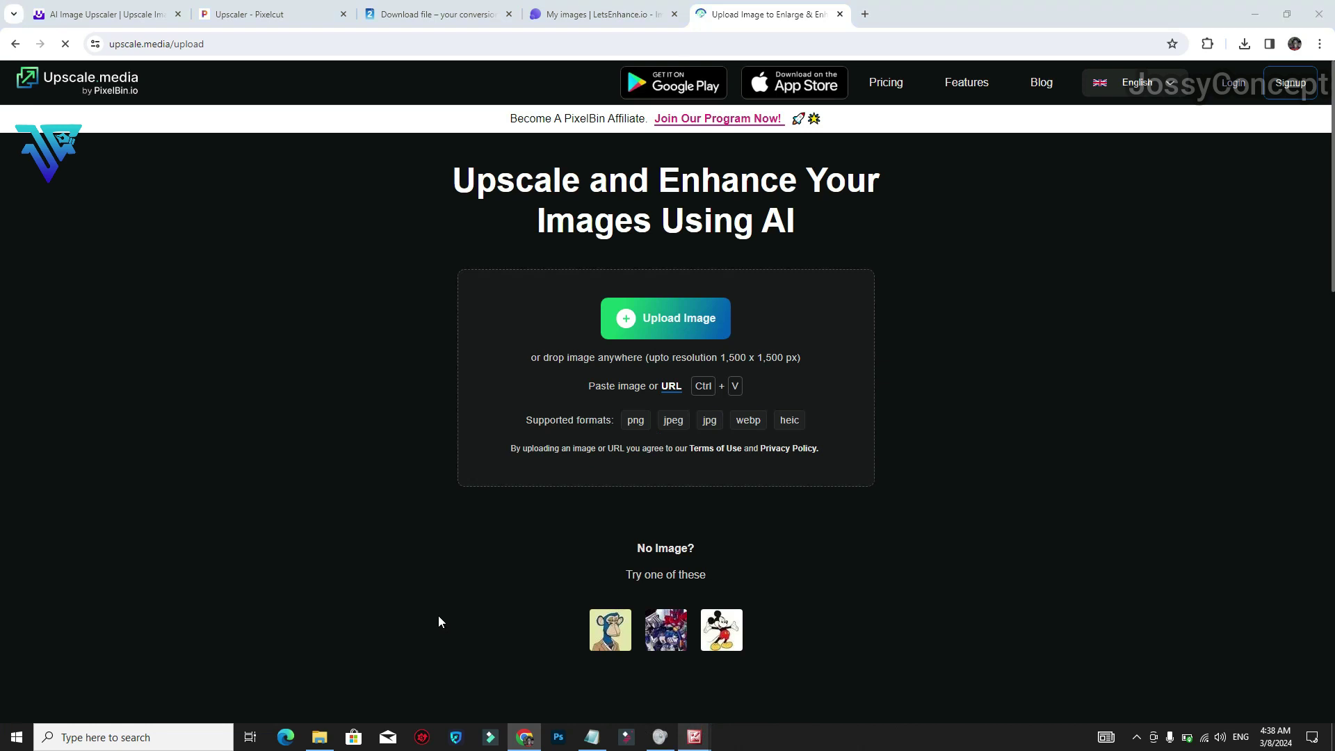
left_click_drag(527, 648, 506, 362)
left_click_drag(592, 350, 739, 316)
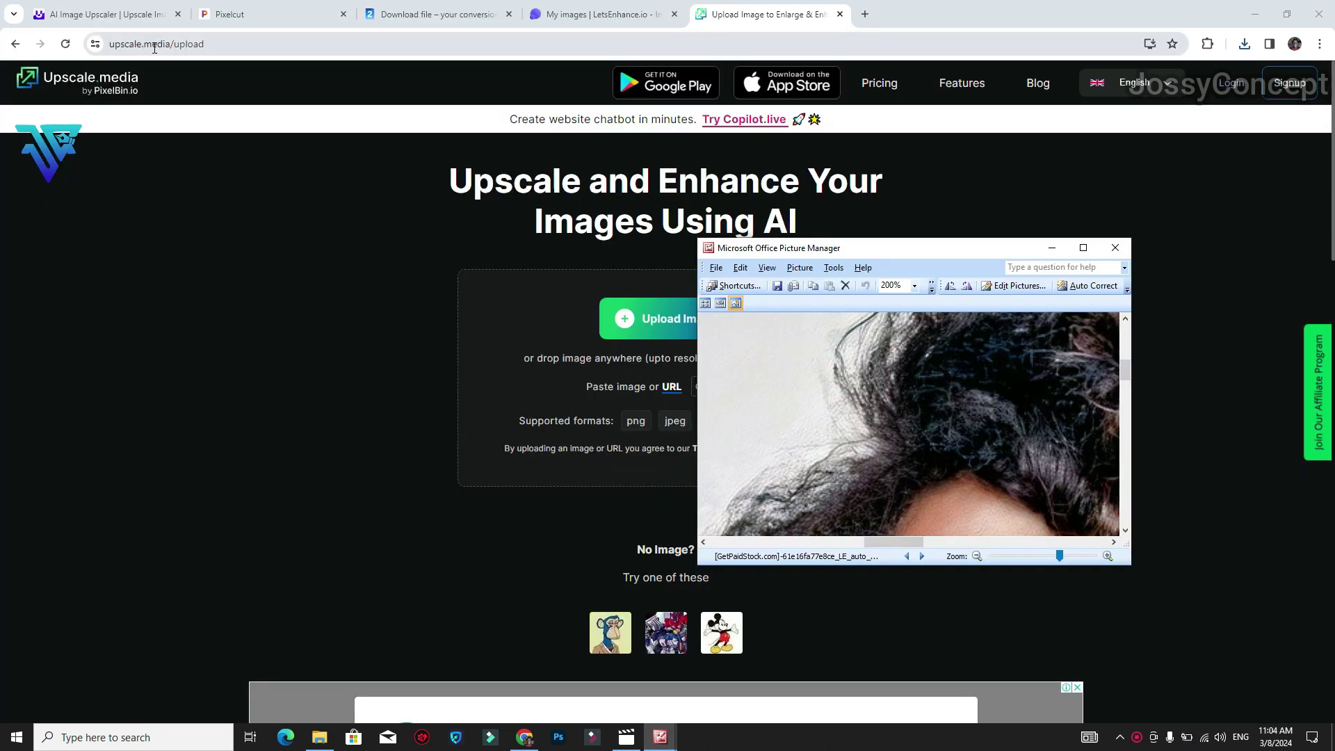
left_click_drag(960, 447, 515, 326)
scroll(909, 406, "down", 2)
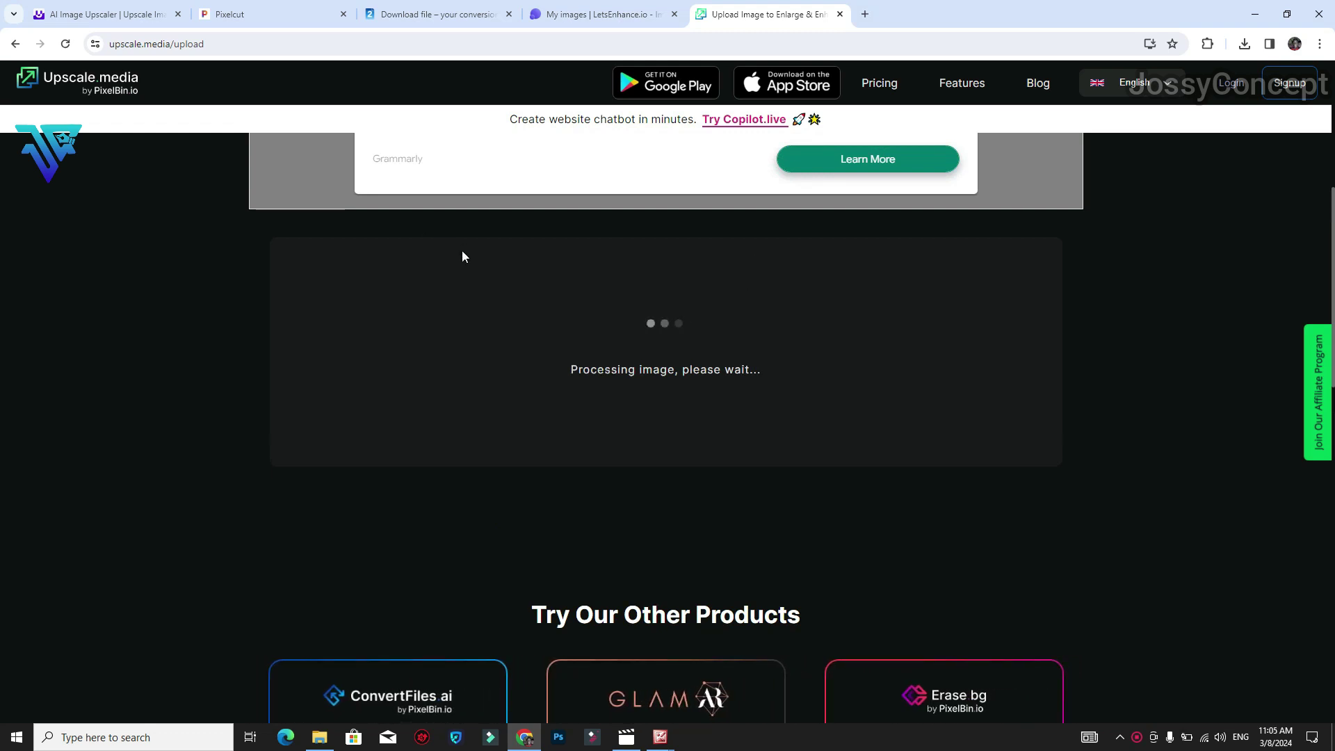
left_click_drag(597, 369, 568, 369)
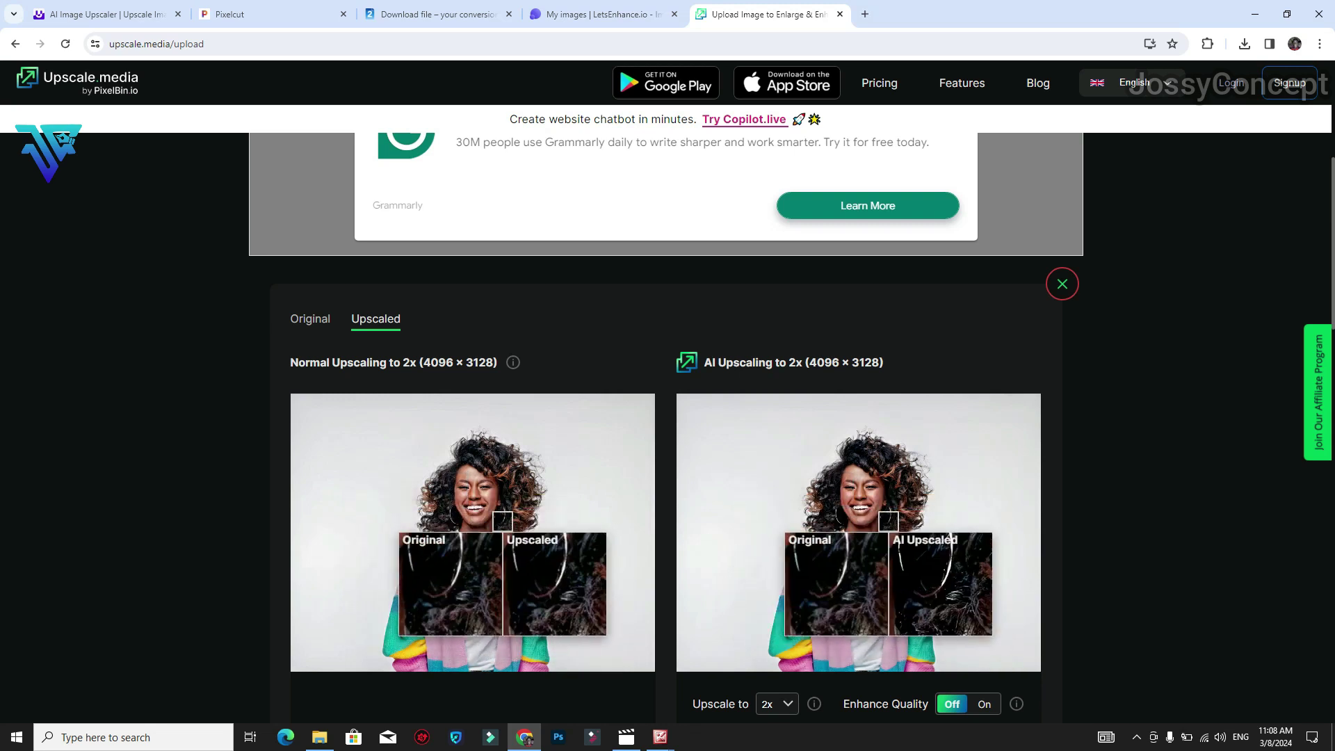
Download the 2x AI-upscaled portrait from Upscale.media and open the downloaded file.
scroll(878, 506, "down", 3)
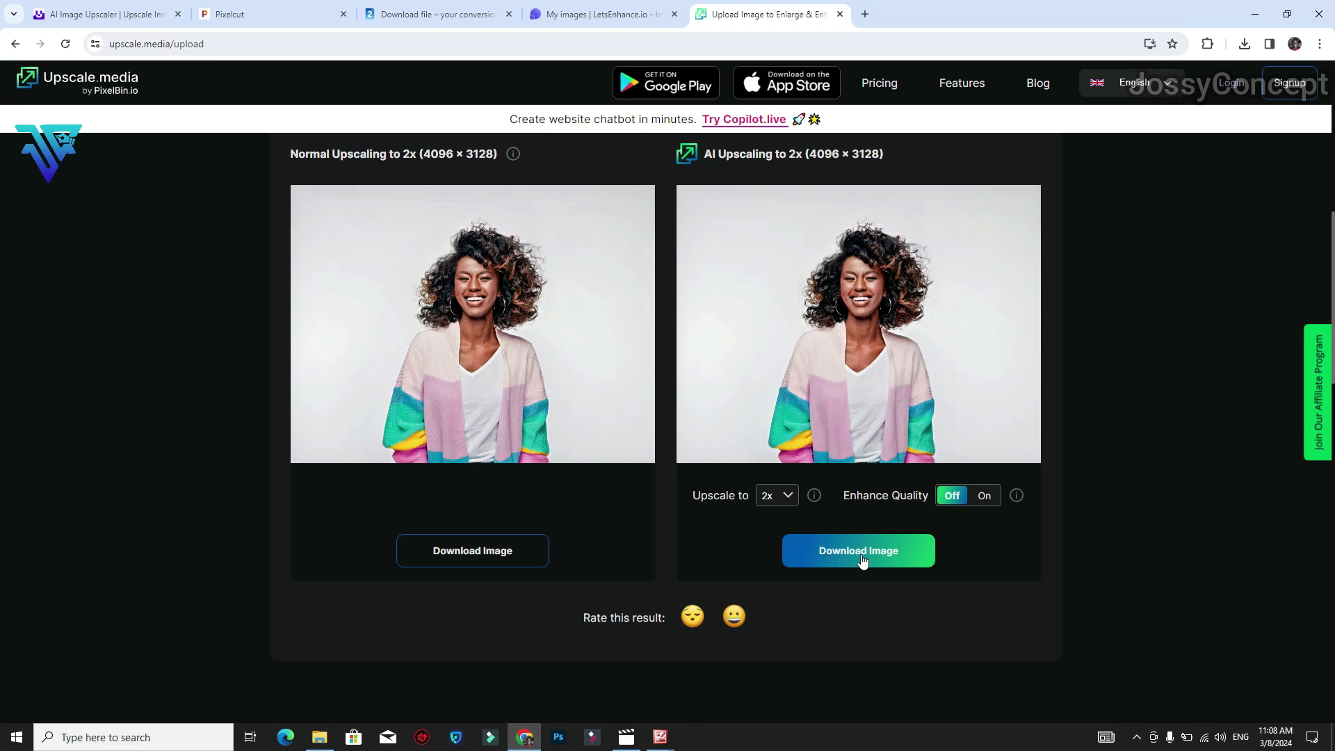
left_click(909, 554)
left_click(1244, 44)
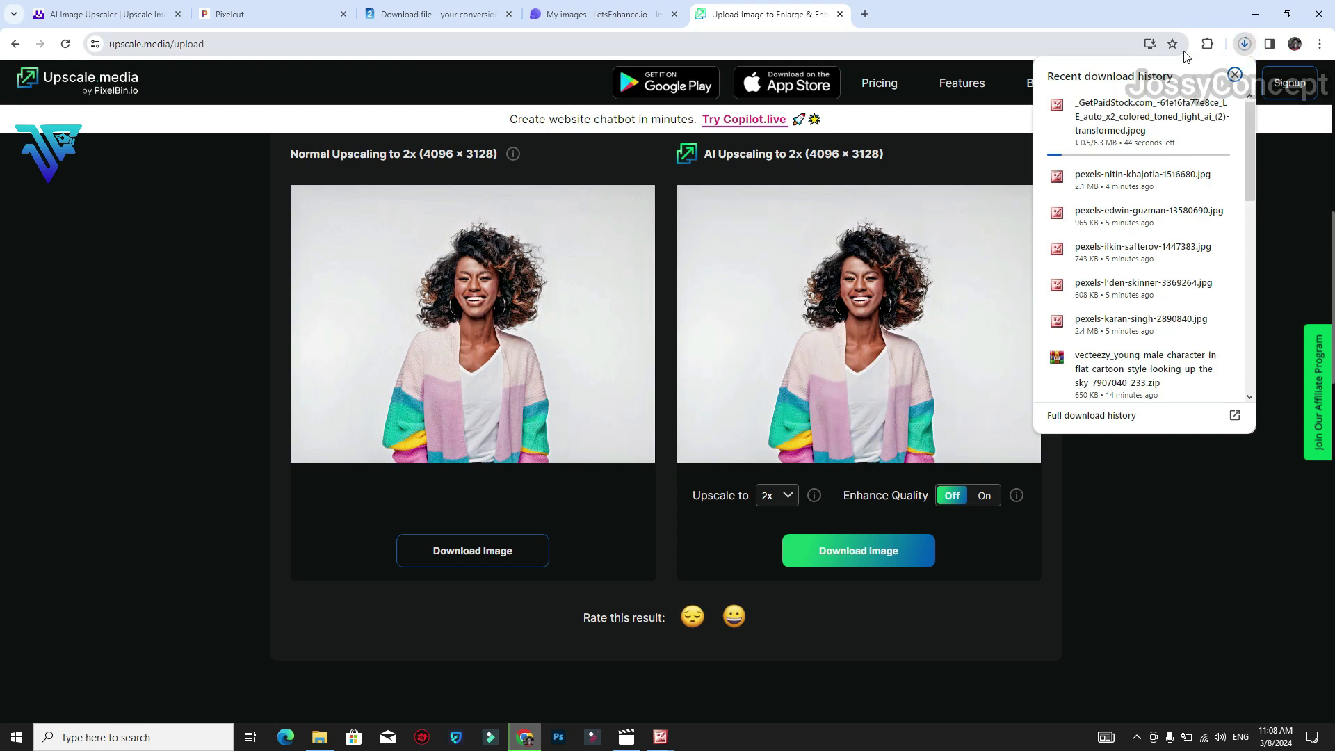
scroll(1209, 142, "down", 4)
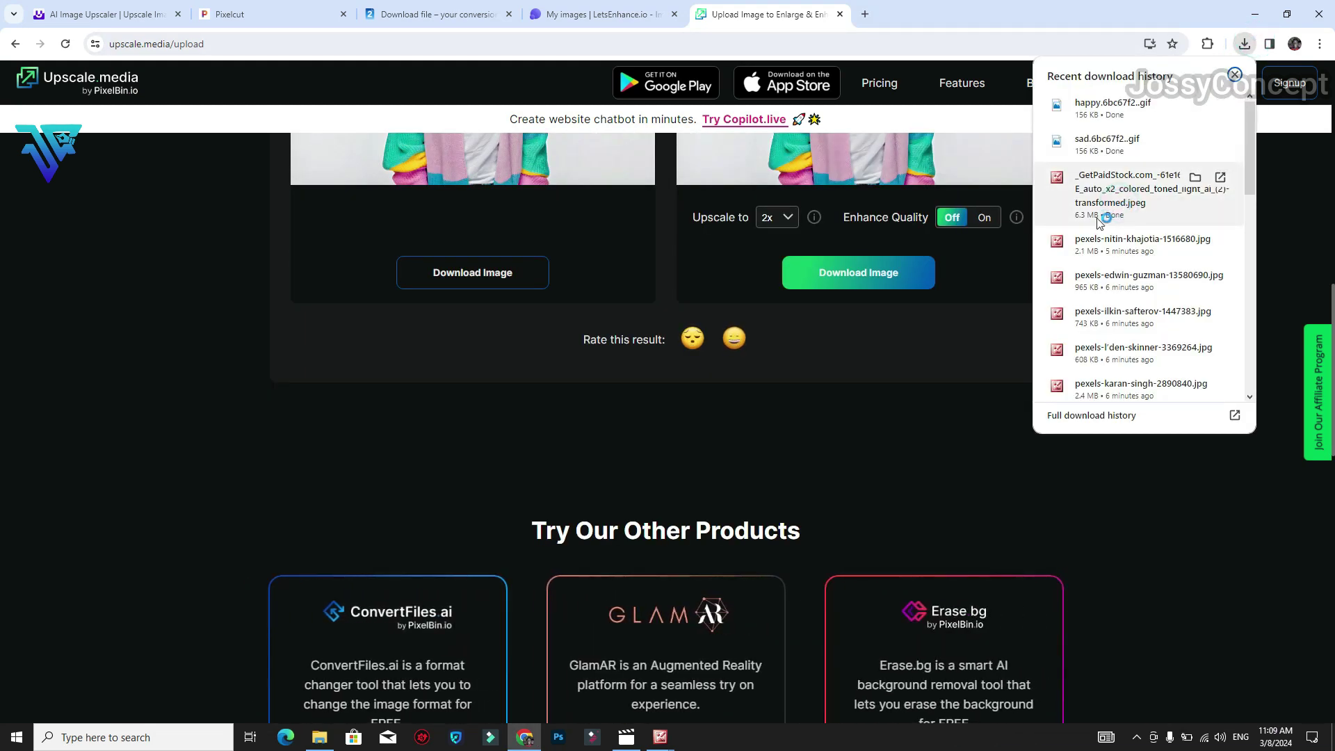
left_click(1120, 206)
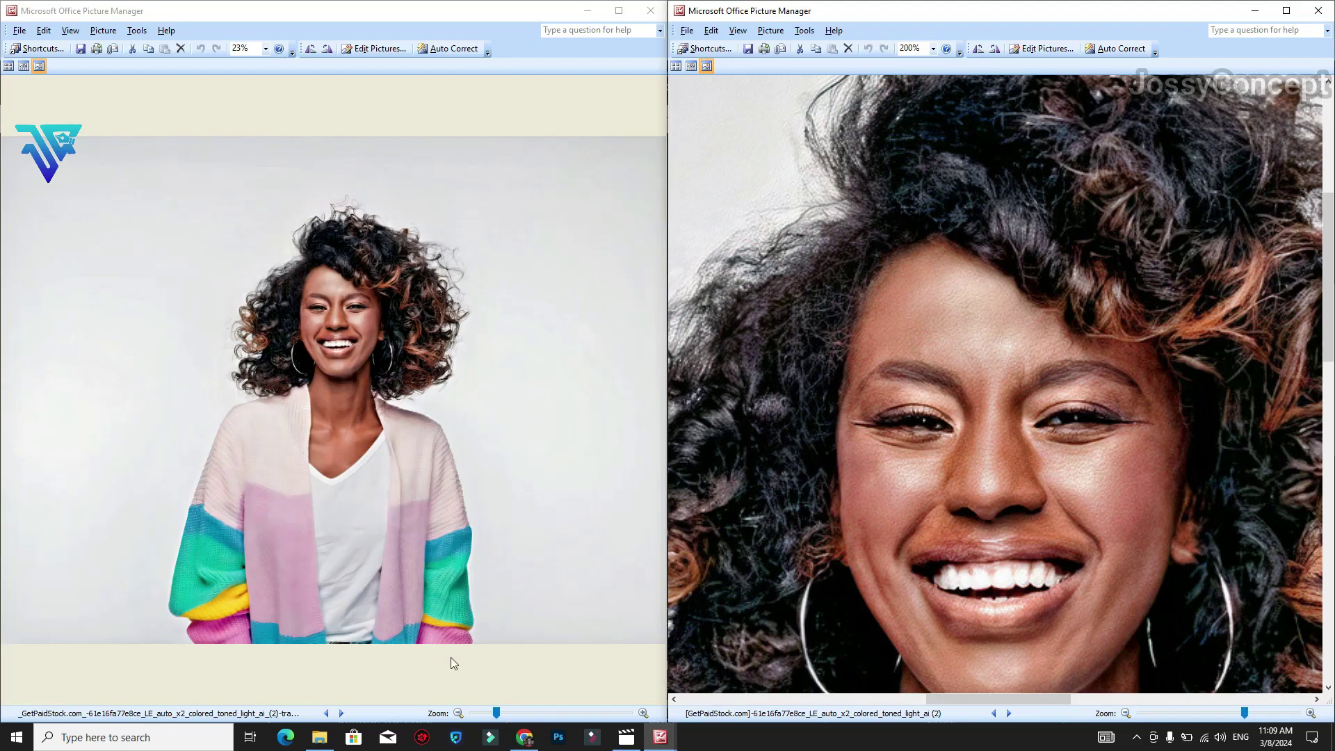
Enlarge the Upscale.media result to 150% beside the LetsEnhance picture and bring the face into view.
left_click(266, 50)
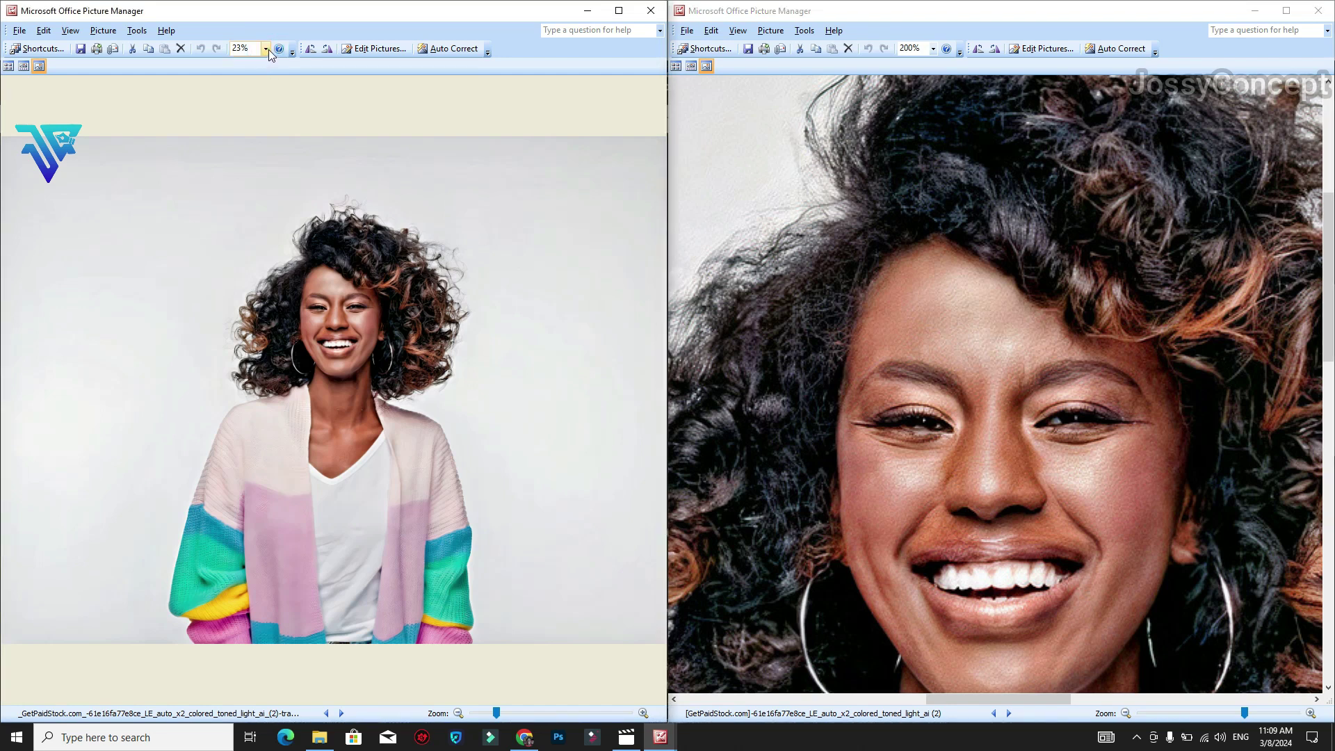
left_click(266, 49)
left_click(241, 94)
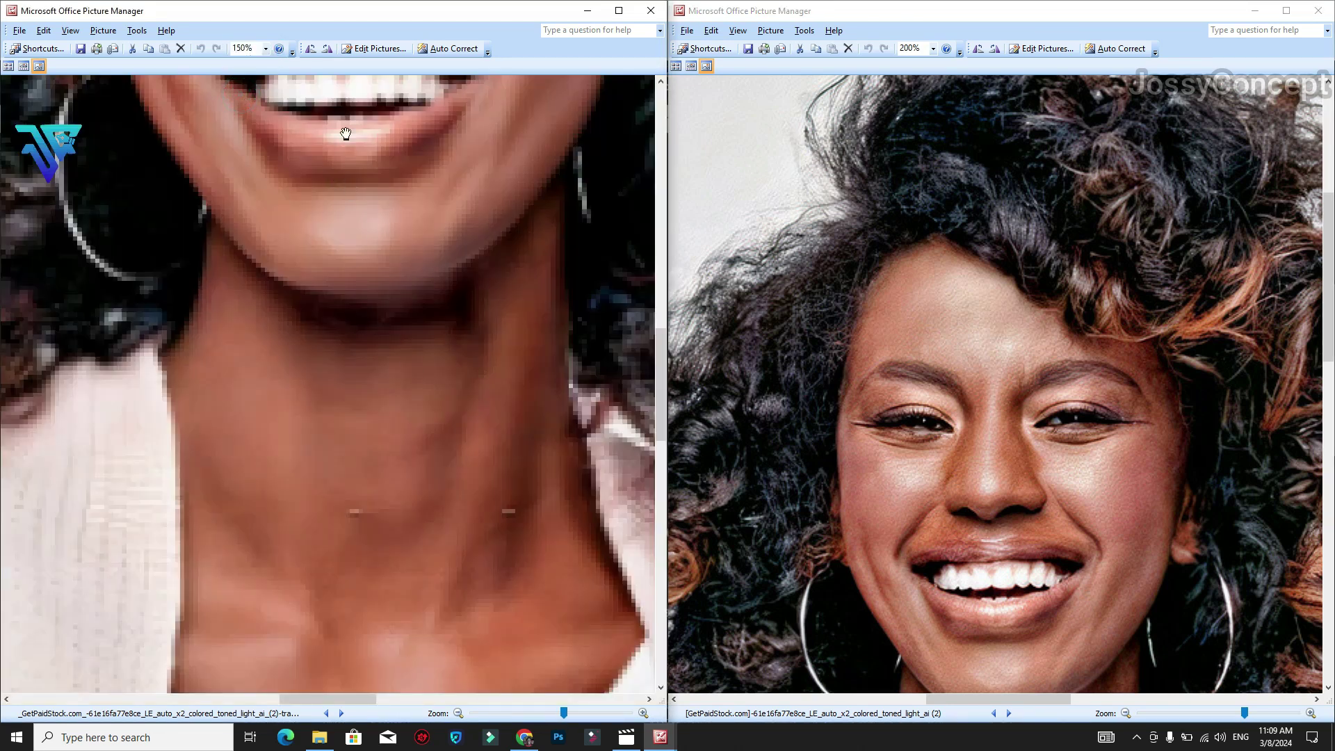
scroll(350, 132, "up", 5)
left_click_drag(334, 180, 330, 328)
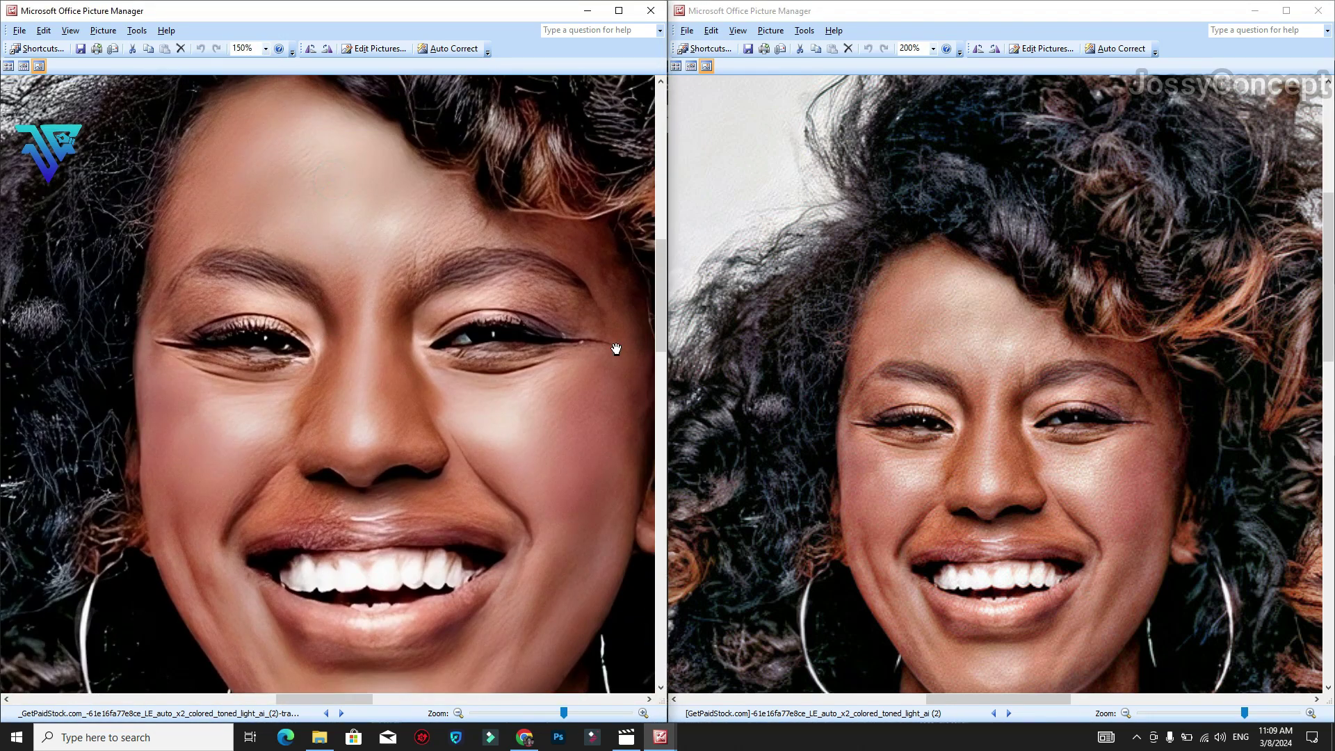
Compare the skin, mouth, neck and hair of the Upscale.media result with the same areas of the LetsEnhance picture.
left_click_drag(505, 510, 357, 388)
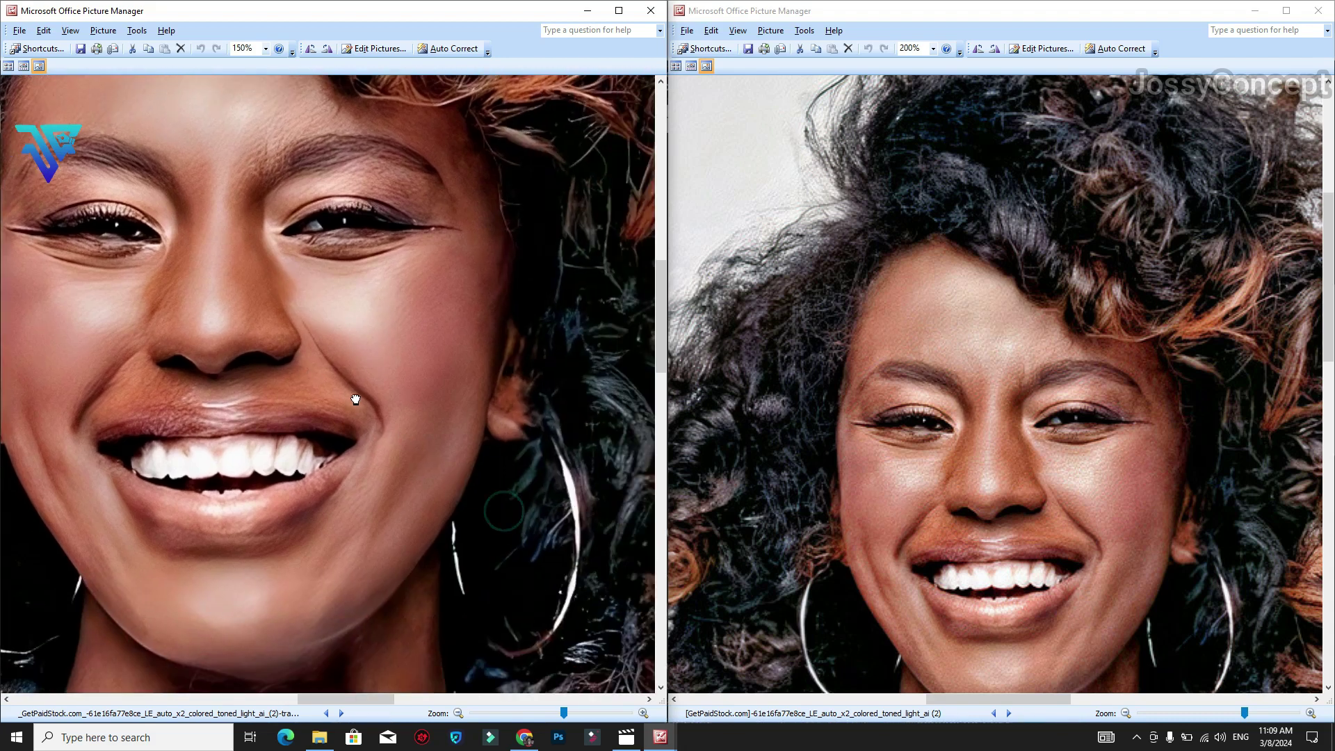
left_click_drag(473, 594, 438, 354)
left_click_drag(390, 531, 498, 352)
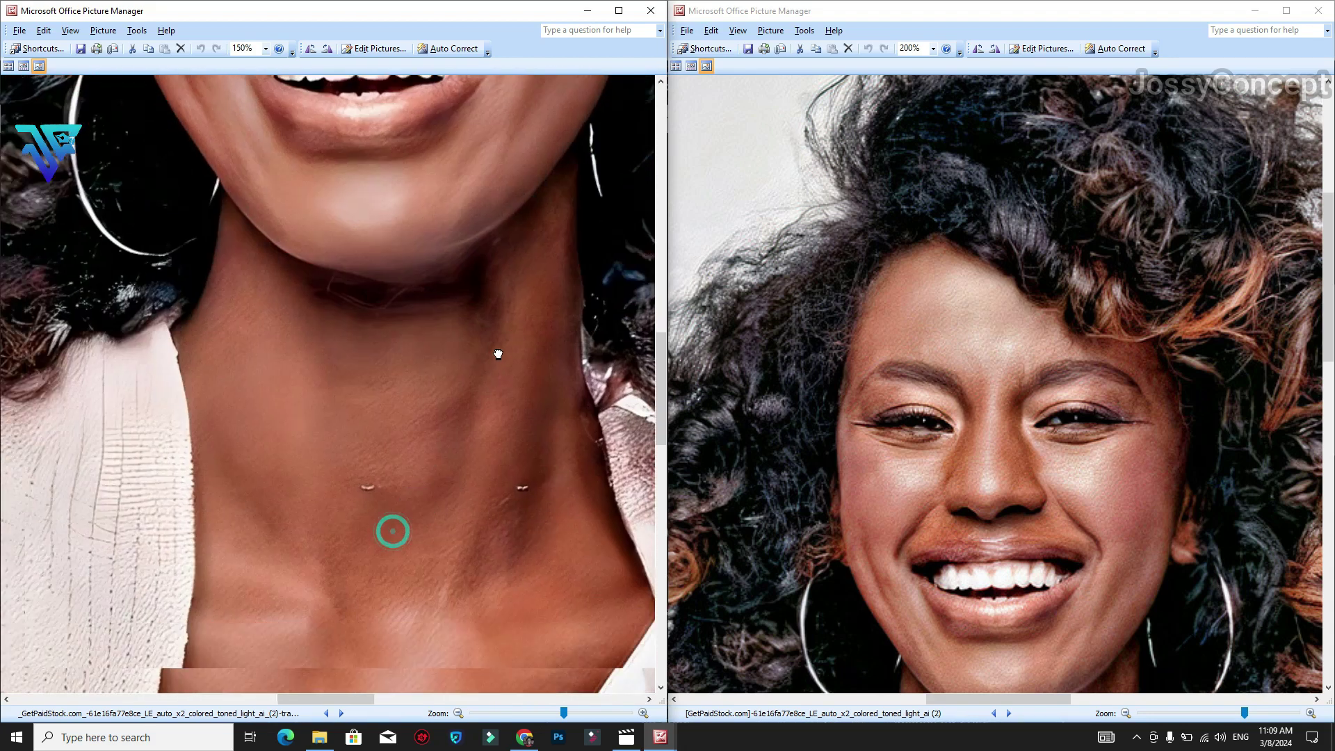
left_click_drag(947, 453, 878, 278)
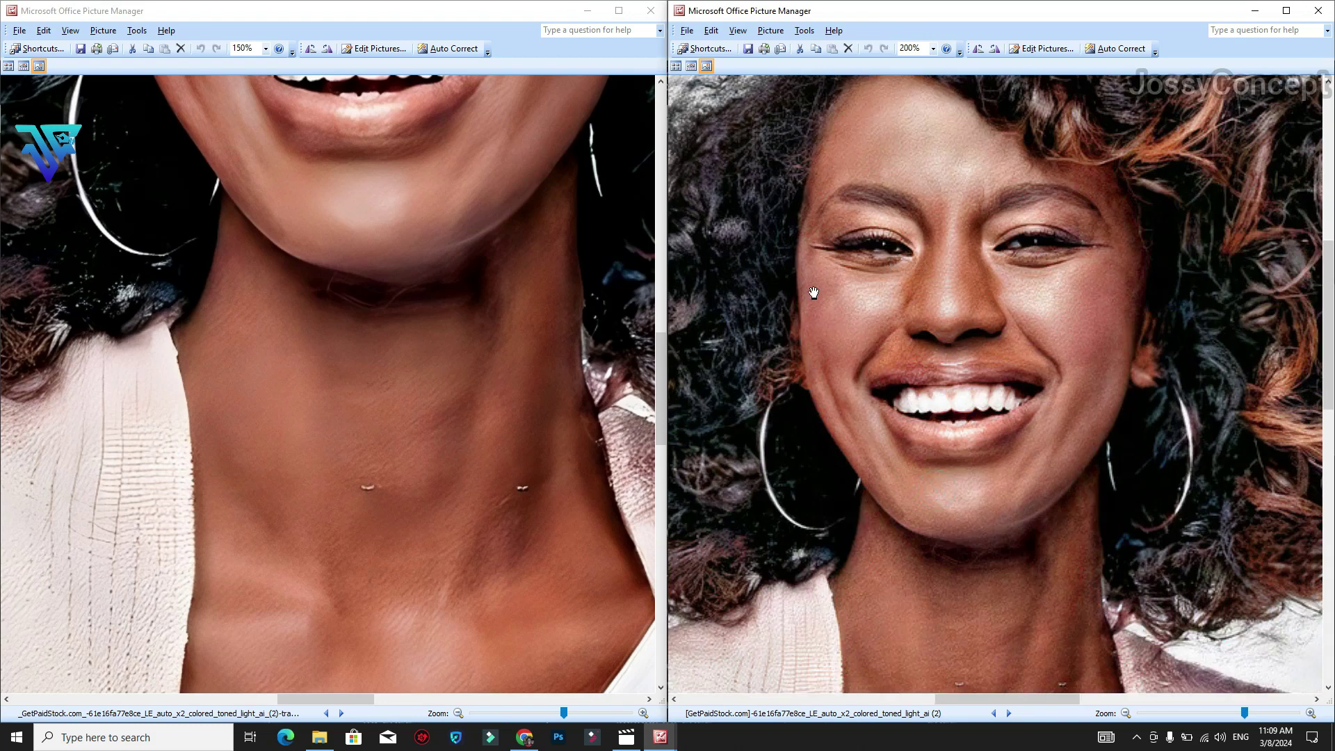
left_click_drag(433, 268, 435, 408)
left_click_drag(438, 306, 448, 481)
left_click_drag(413, 276, 428, 528)
left_click_drag(410, 194, 414, 268)
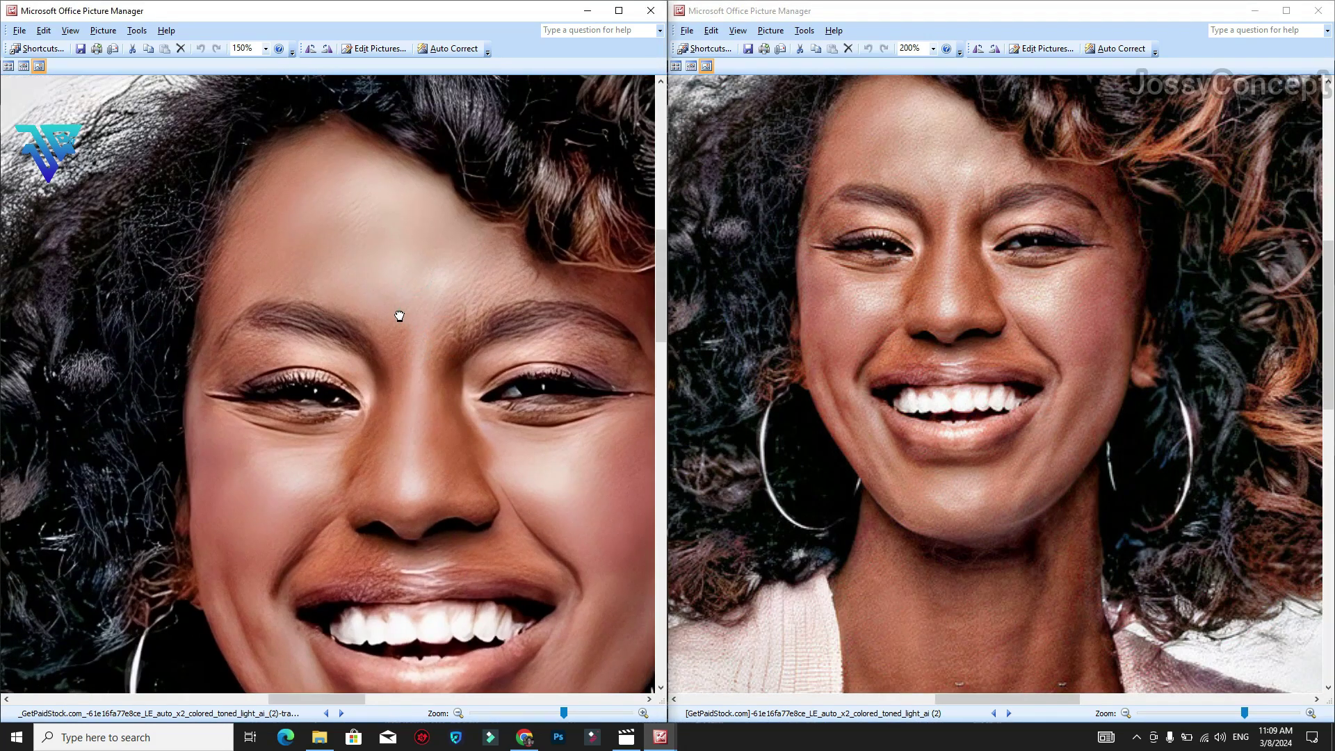
left_click_drag(396, 313, 438, 426)
left_click_drag(340, 296, 356, 682)
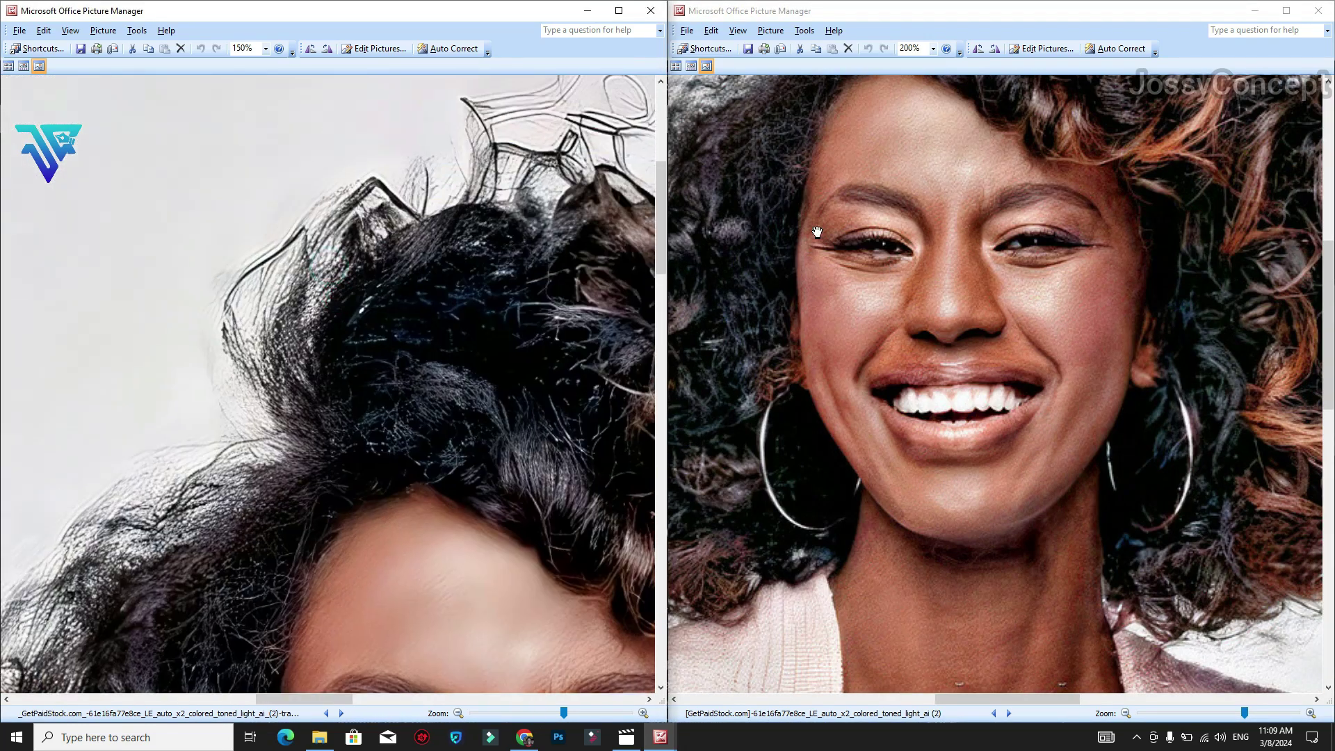
left_click_drag(813, 226, 813, 552)
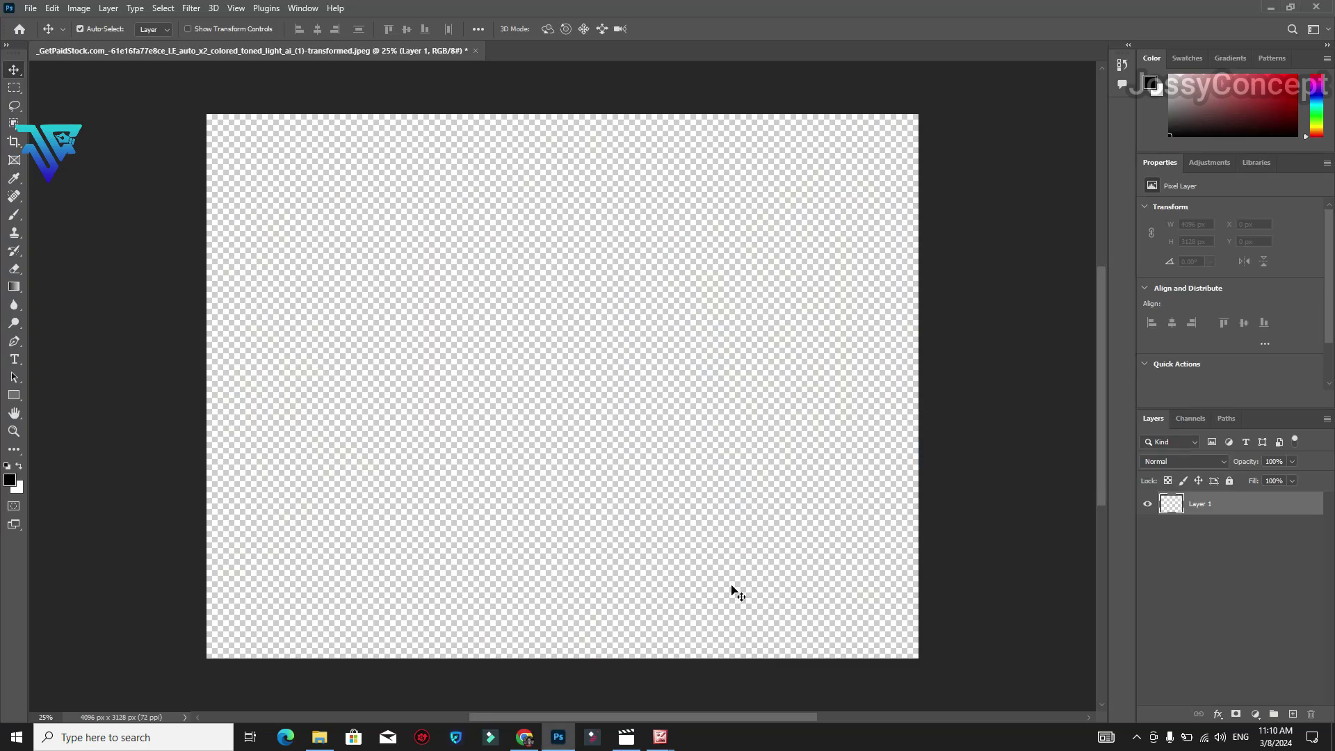
Place the LetsEnhance portrait from its picture window into the empty Photoshop document and enlarge it to cover the canvas.
mouse_move(660, 737)
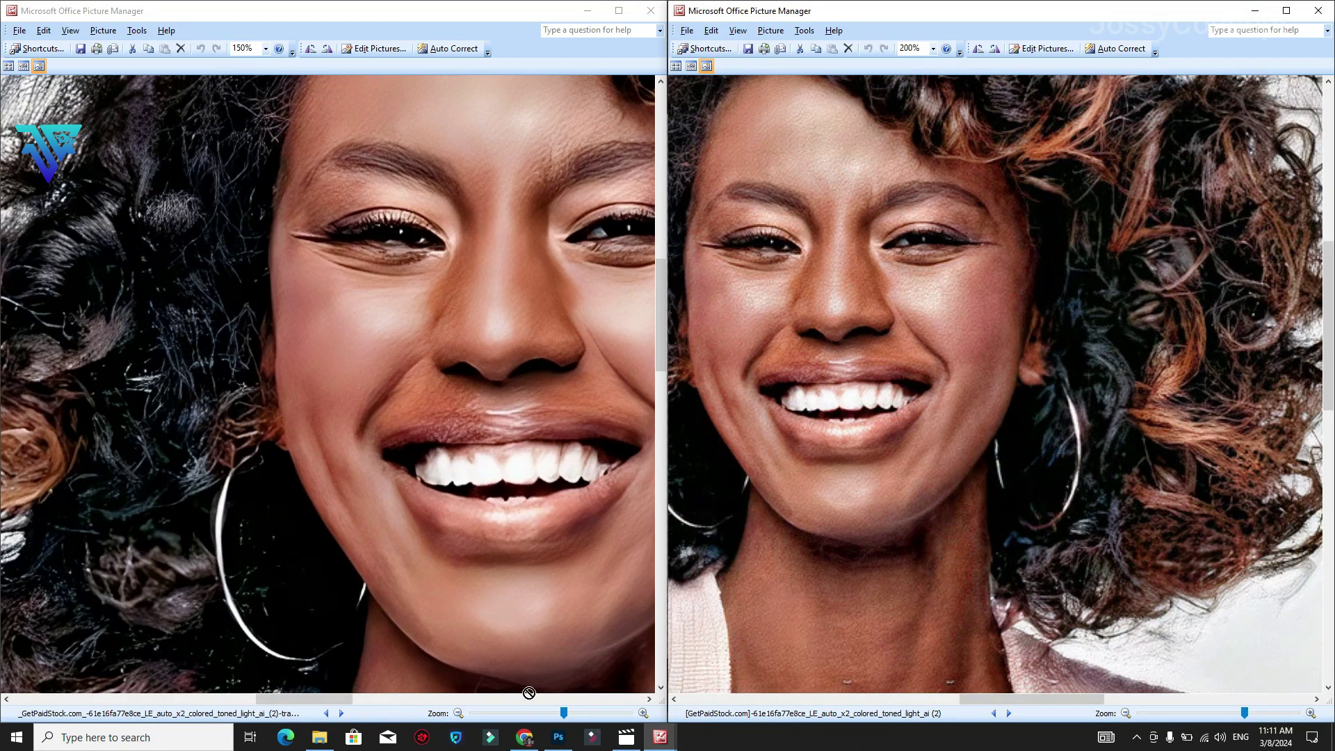
left_click_drag(528, 693, 576, 310)
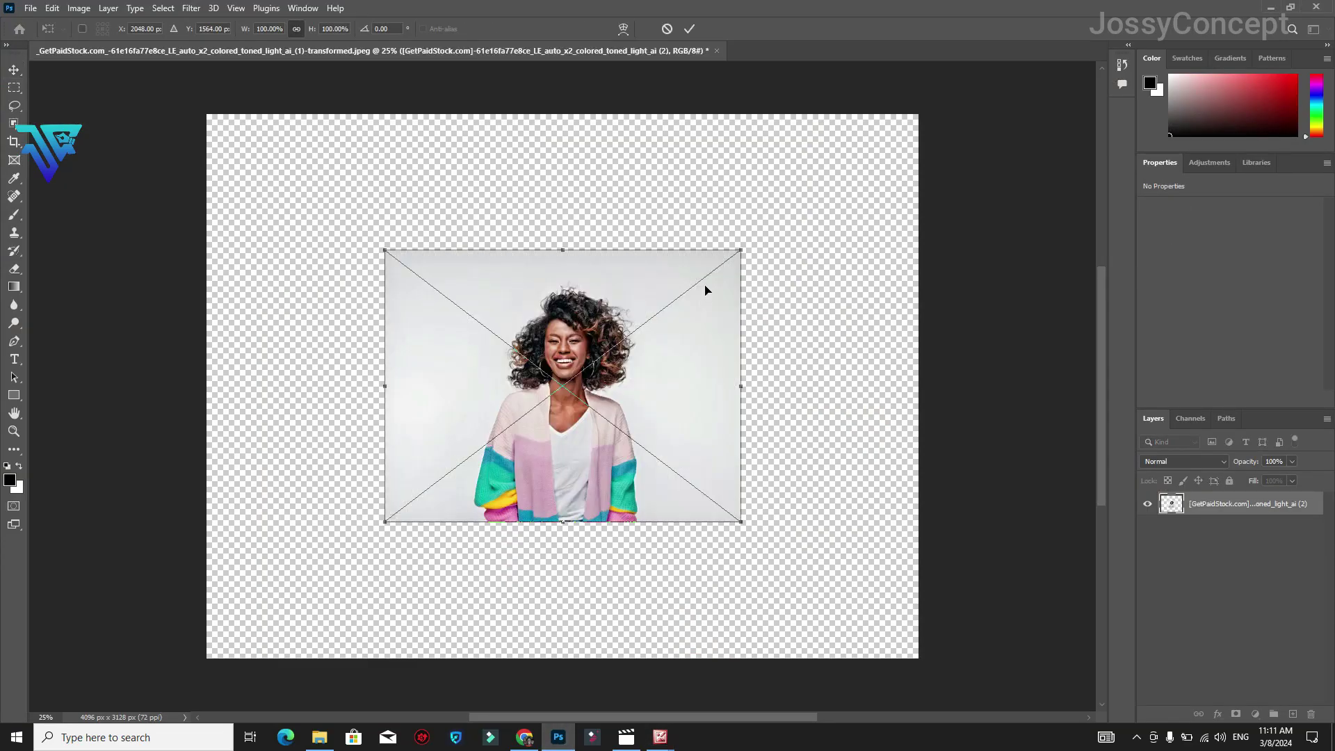
left_click_drag(744, 251, 941, 143)
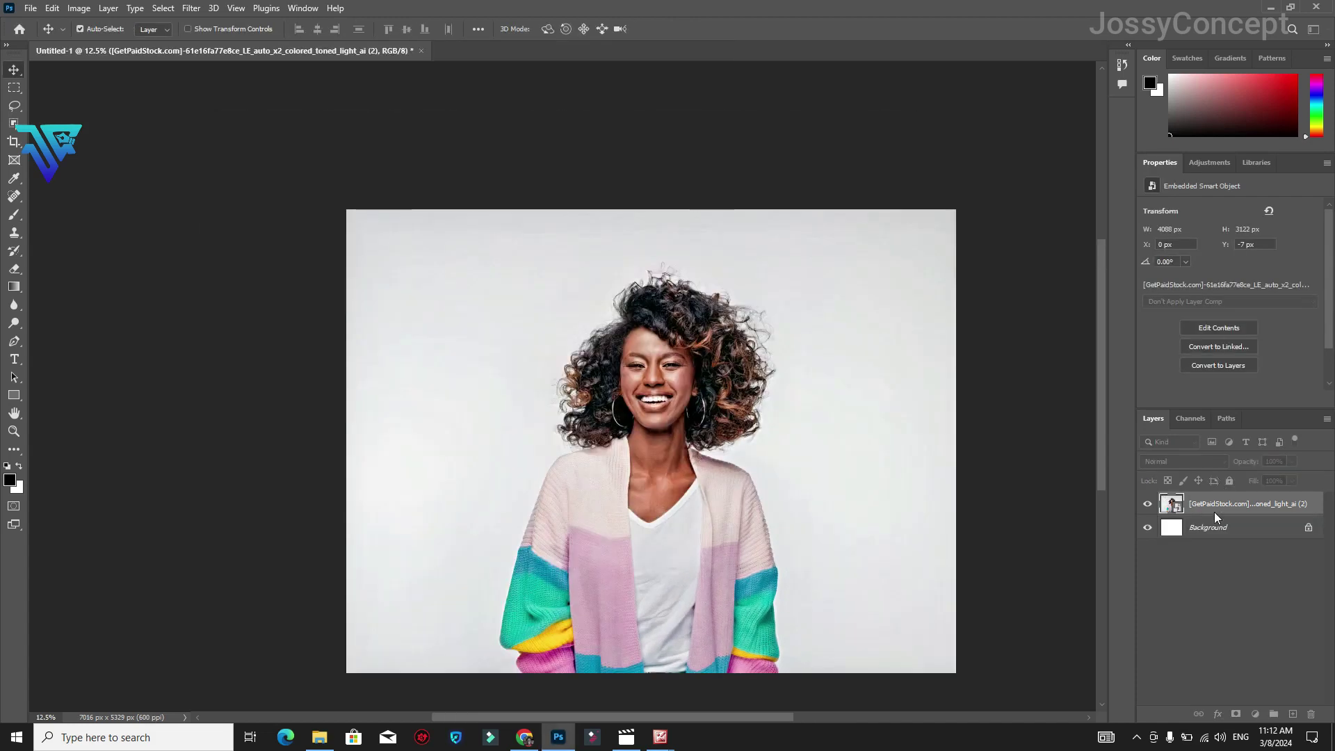
Duplicate the portrait layer and open the copy in the Camera Raw Filter.
left_click(1214, 511)
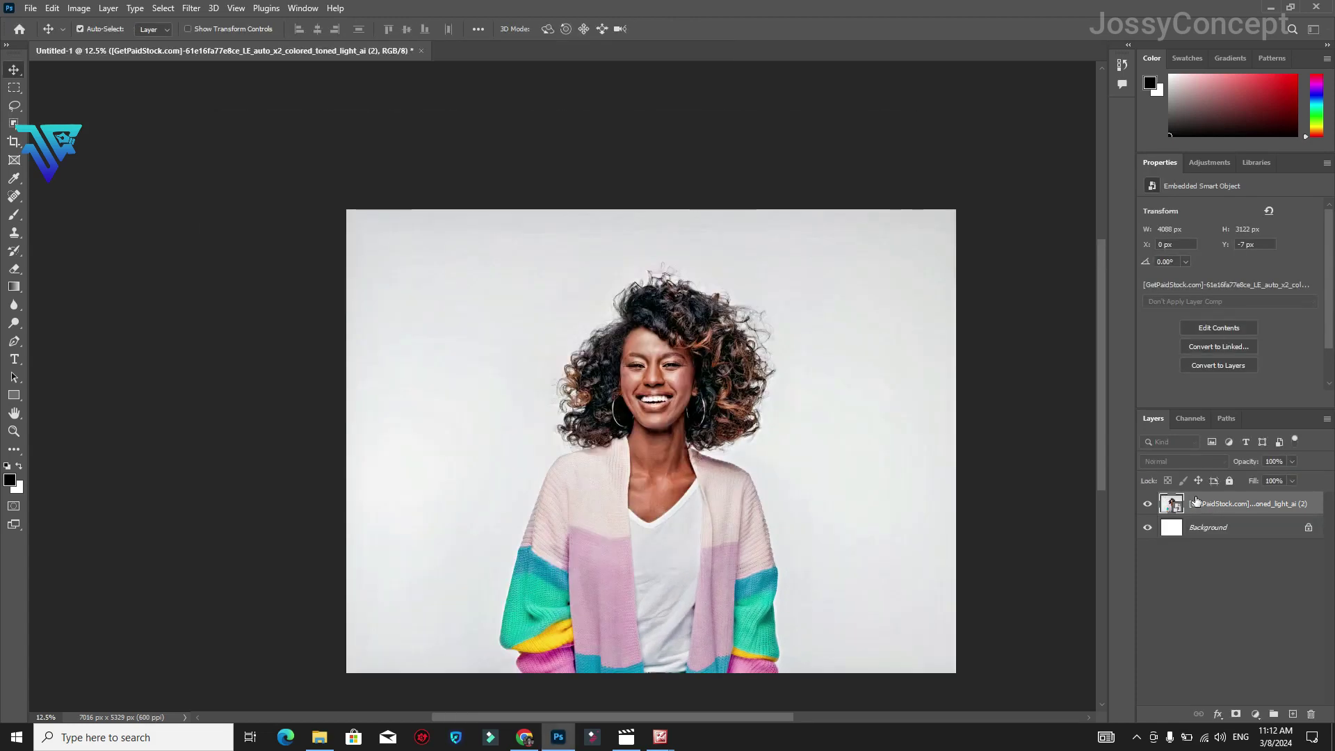
key("ctrl+j")
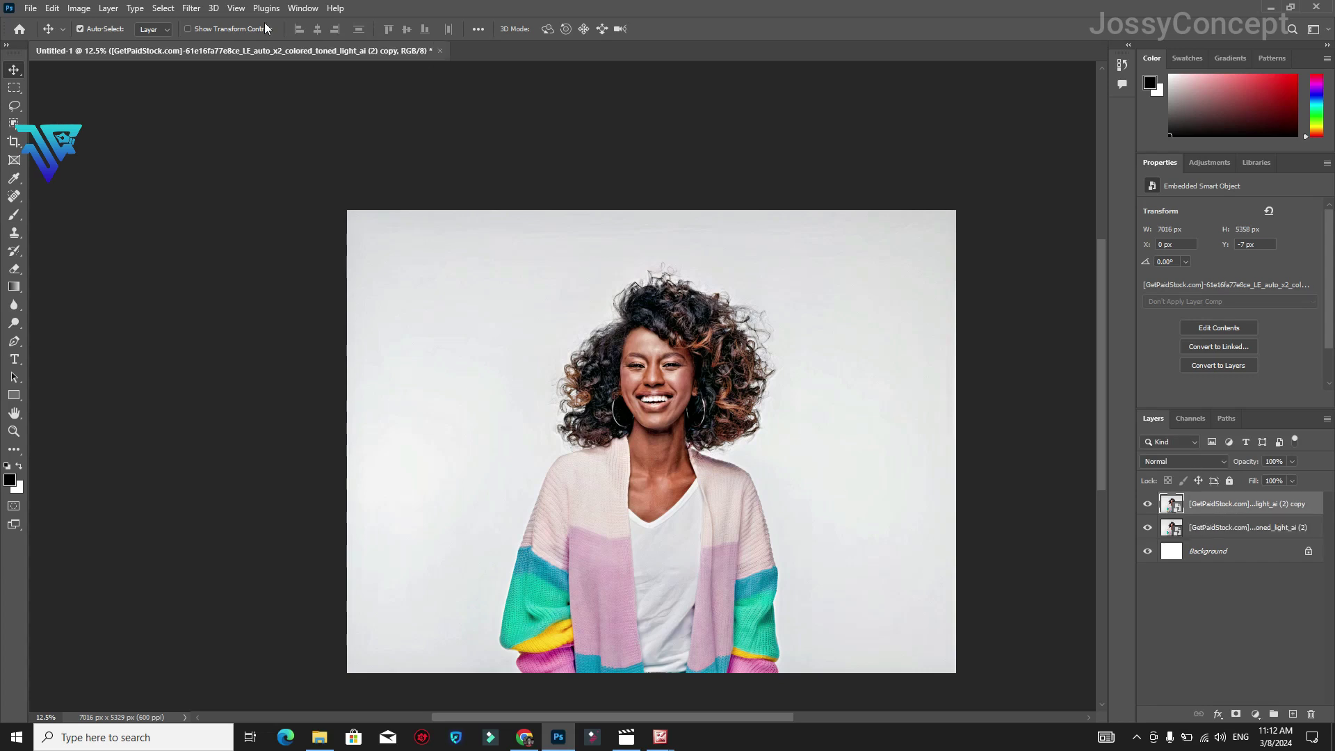
left_click(191, 9)
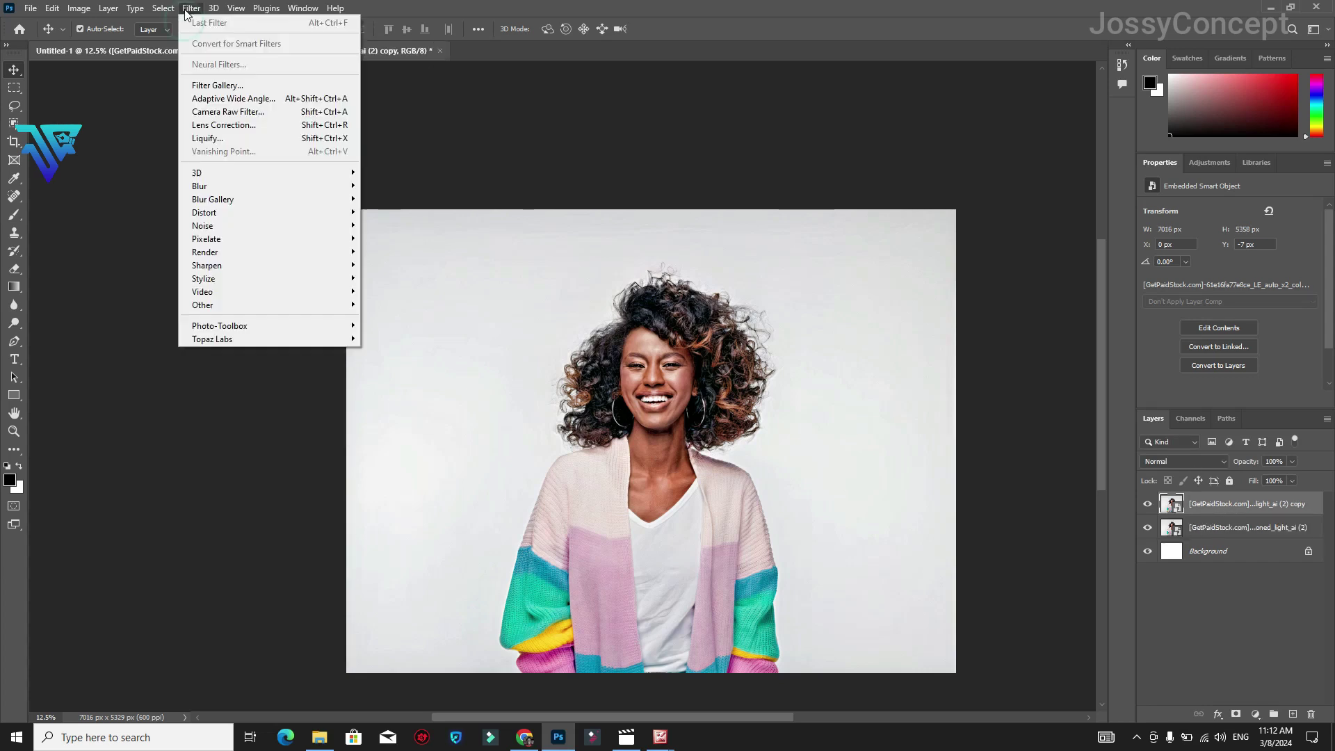
left_click(212, 118)
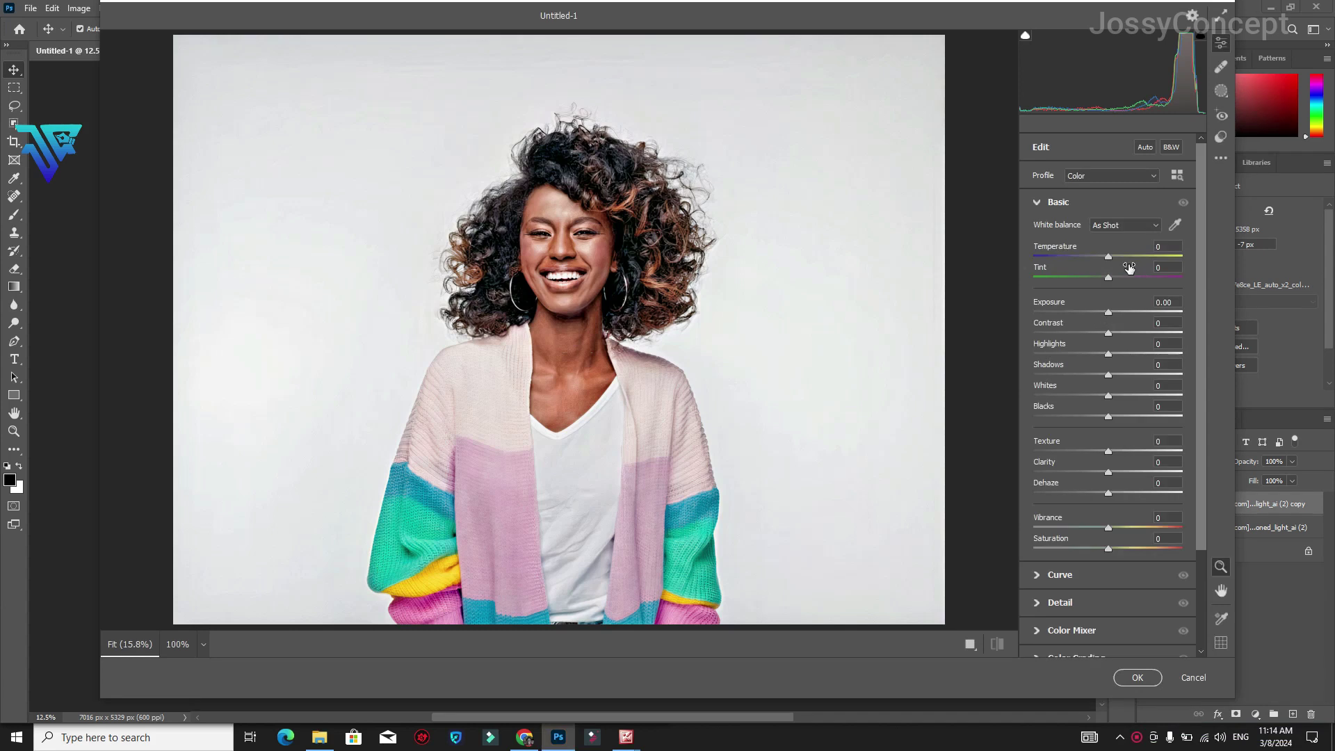
Set the Texture of the portrait copy to +12 and magnify the hair and forehead to 100%.
left_click(1113, 453)
left_click_drag(1113, 453, 1121, 453)
left_click(557, 181)
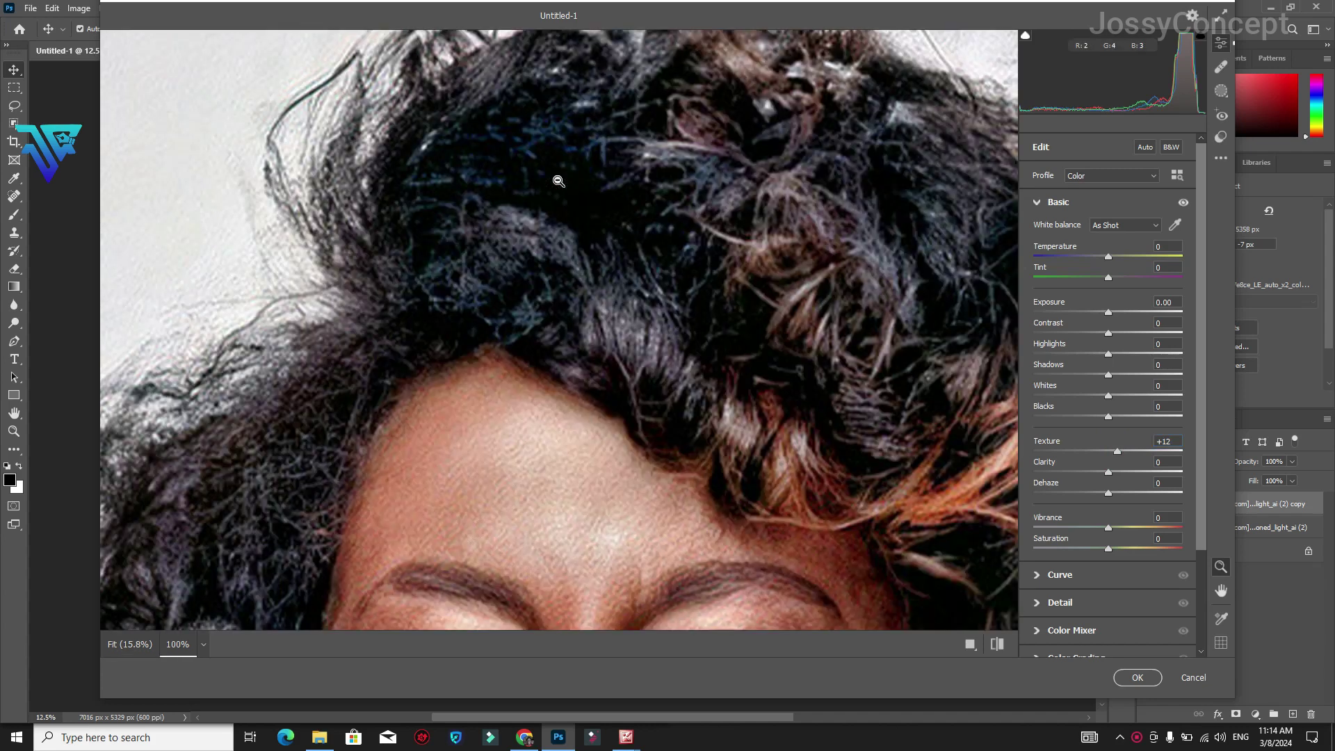
Show the face in side-by-side before and after views and set Clarity to +30.
left_click(970, 647)
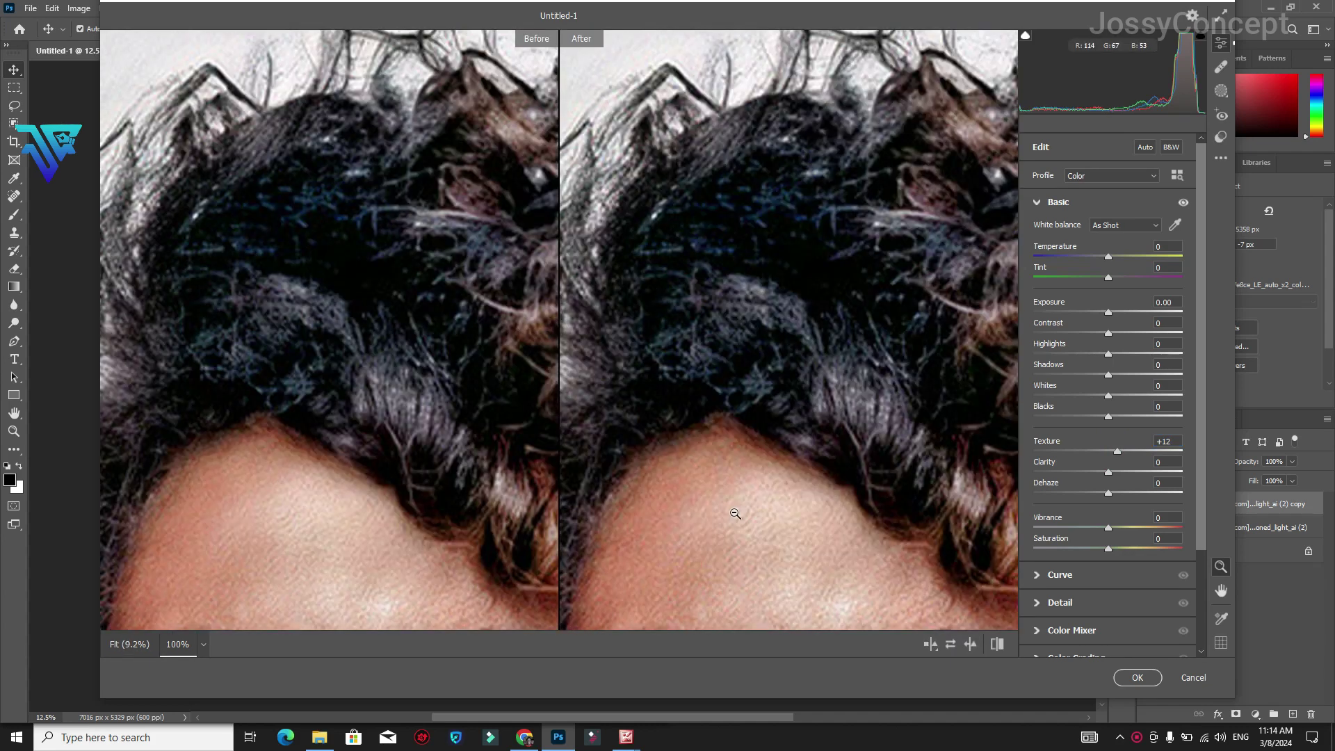
left_click(734, 513)
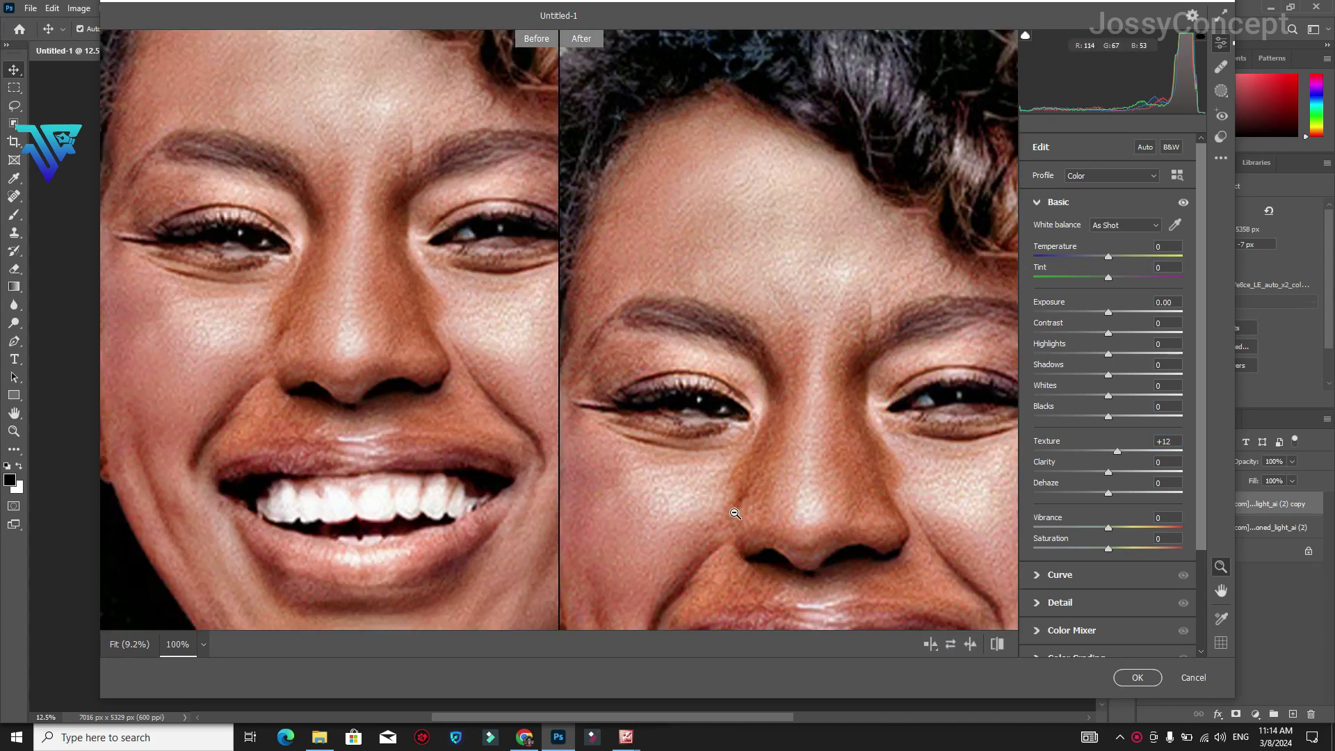
left_click(735, 509)
scroll(737, 505, "up", 3)
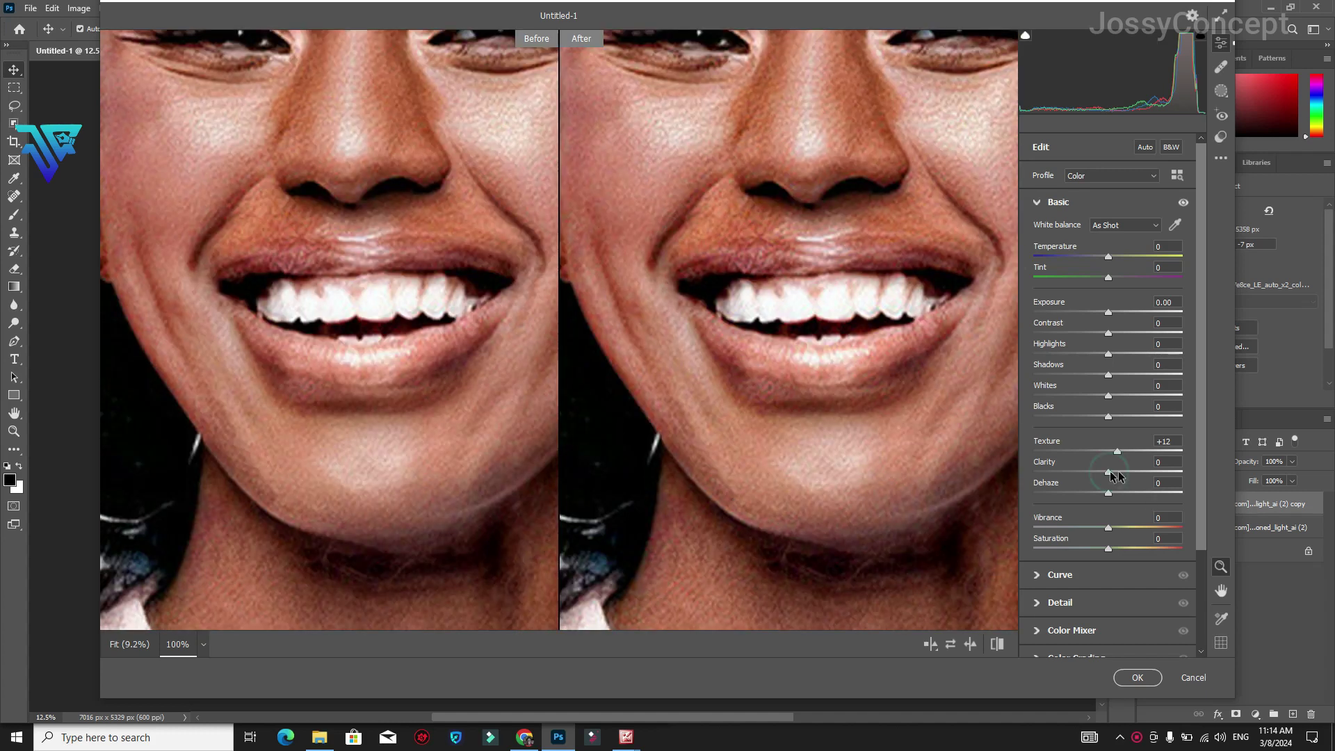
left_click_drag(1109, 472, 1130, 472)
Set Color Noise Reduction to 100 and Noise Reduction to 63, checking the smoothed skin around the eyes and forehead.
left_click(1035, 596)
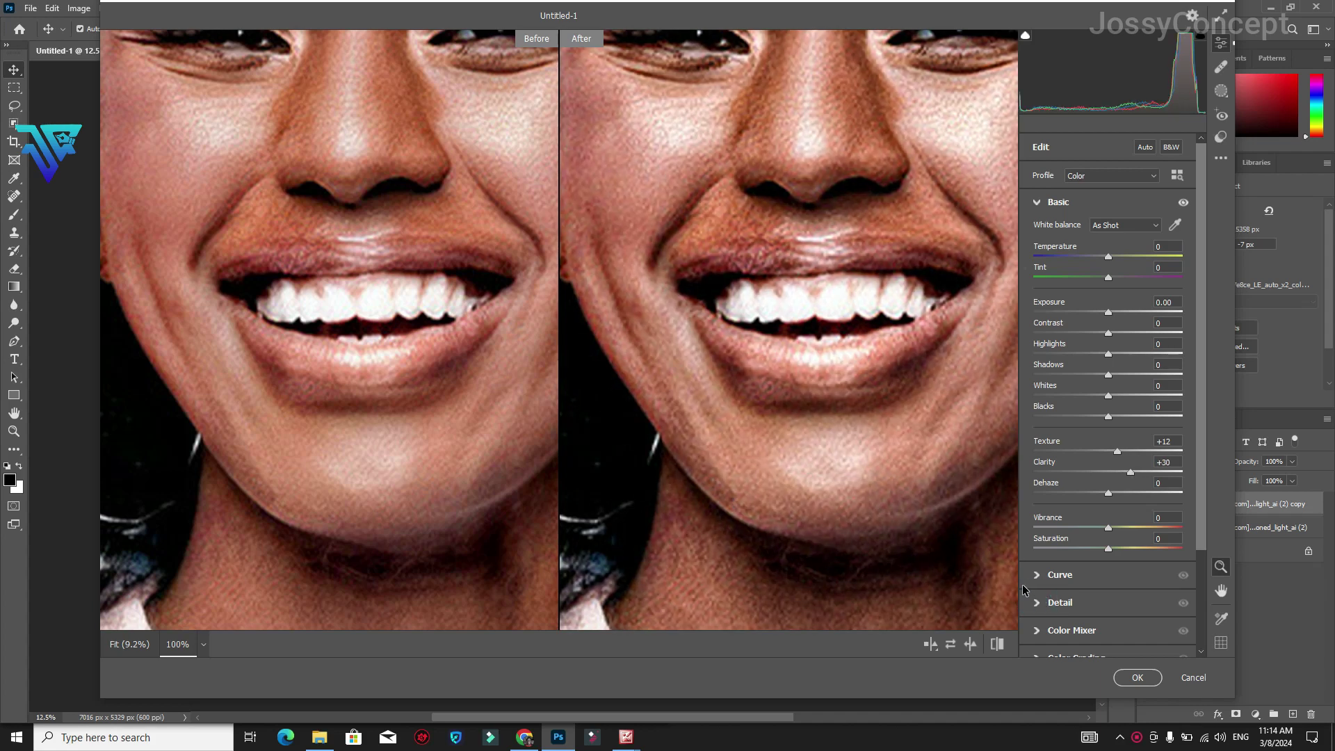
left_click(1029, 596)
left_click_drag(1034, 346, 1225, 351)
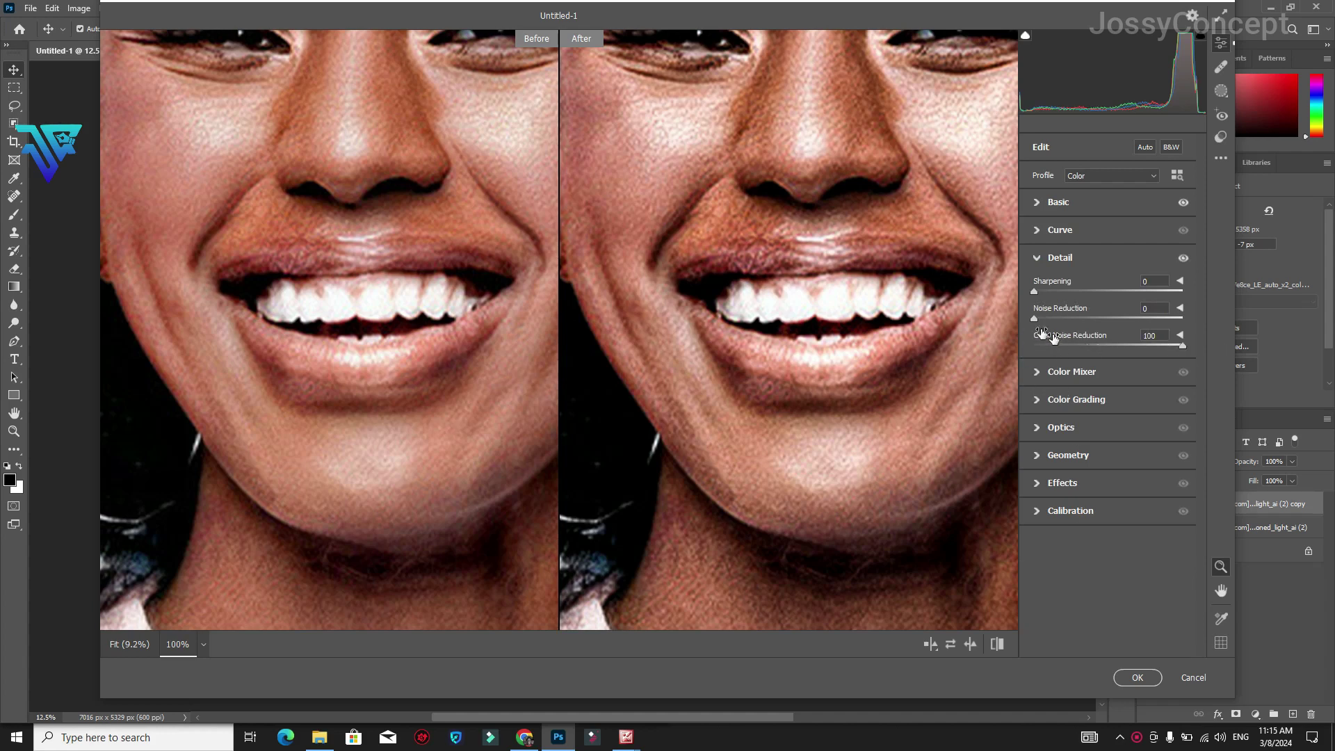
left_click(1032, 313)
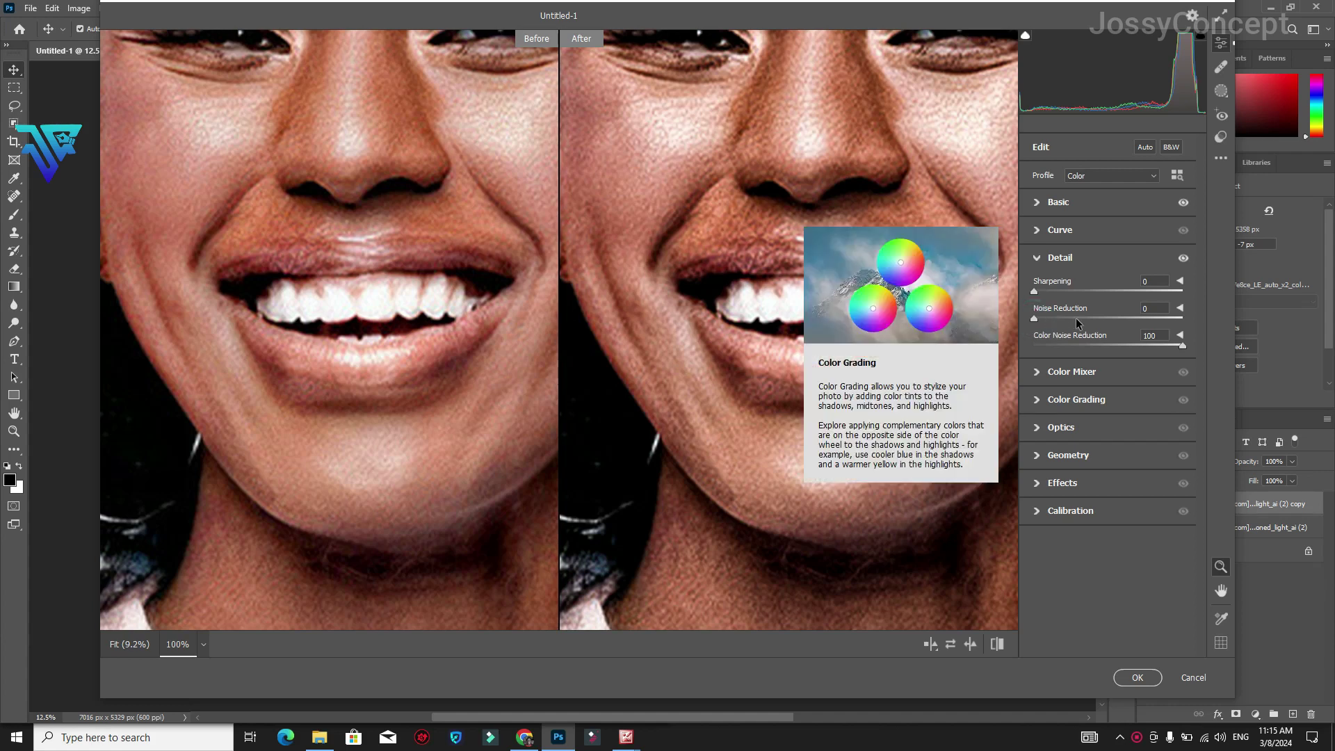
left_click_drag(1034, 319, 1126, 317)
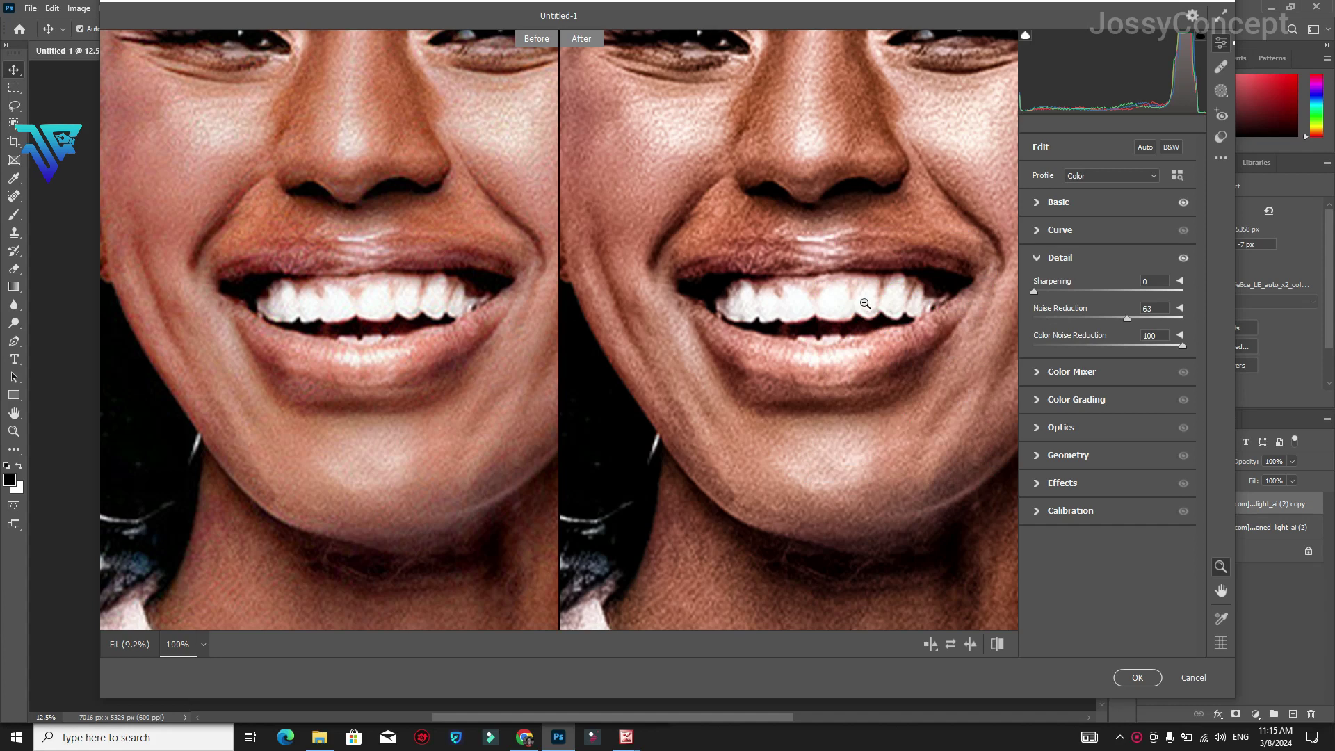
left_click(865, 304)
left_click(849, 274)
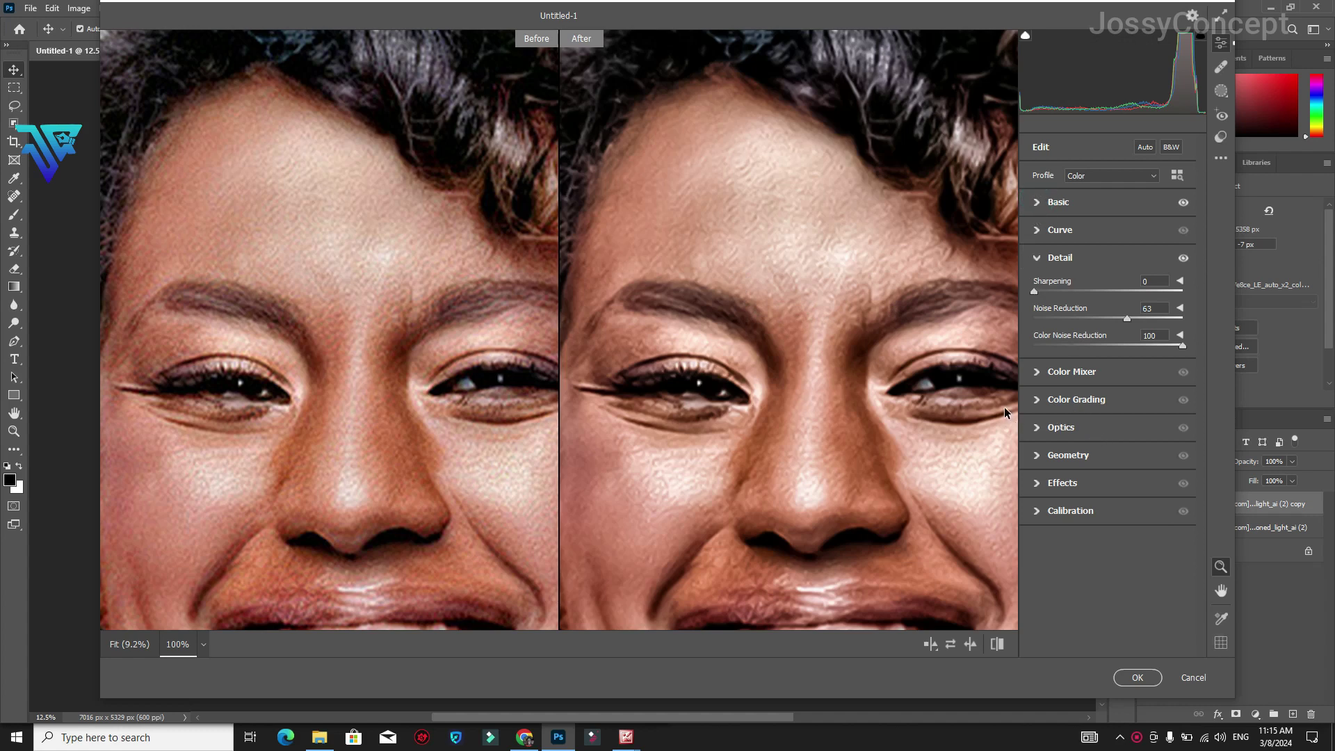
Lower the Clarity of the portrait copy to +22.
left_click(1033, 201)
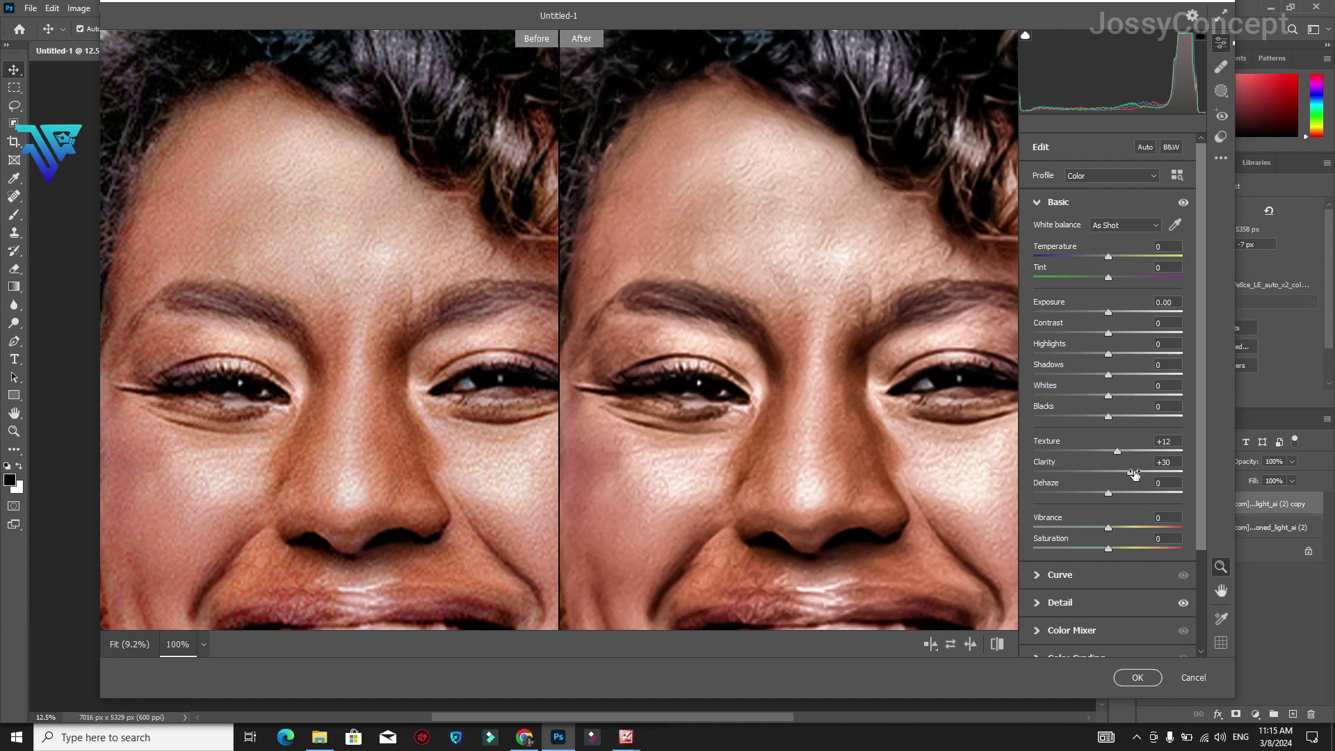
left_click(1128, 473)
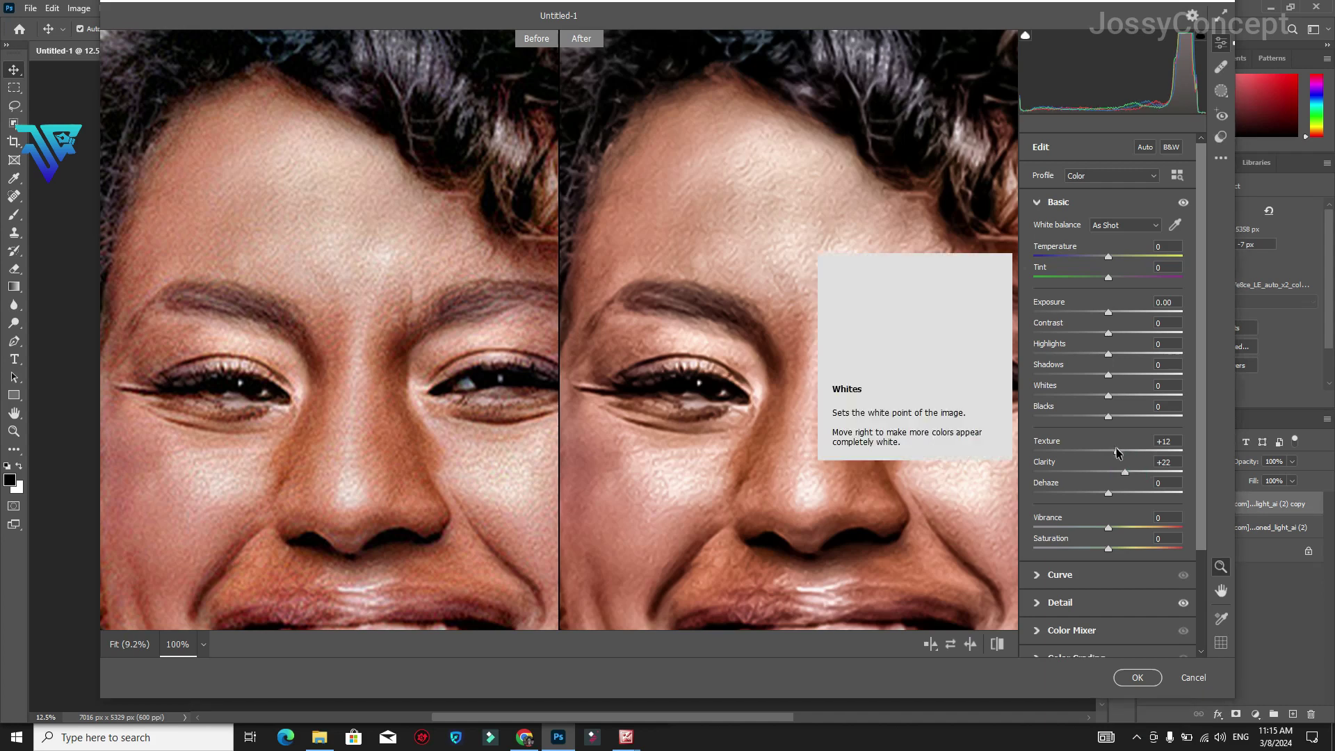
left_click(1117, 450)
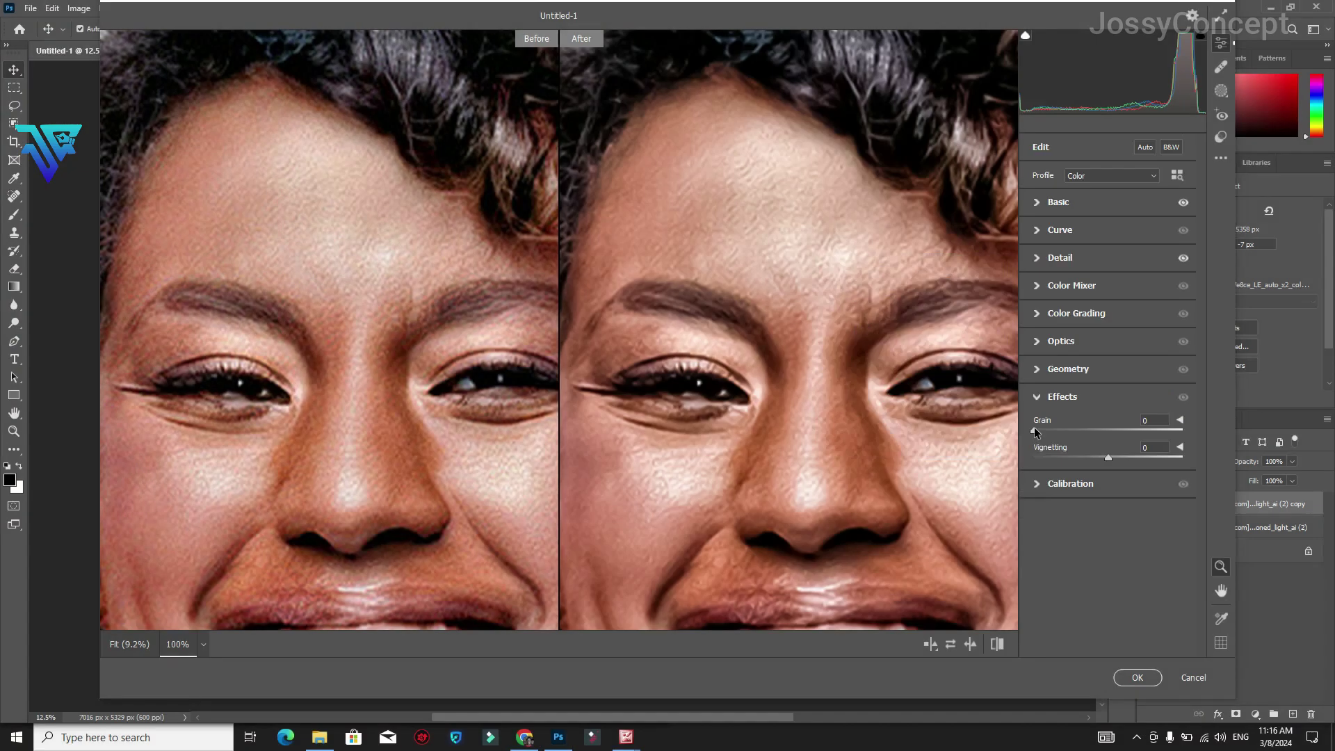
Set Grain to 23 and compare the facial skin and mouth in the before and after views.
left_click(1034, 428)
left_click_drag(1051, 434, 1068, 431)
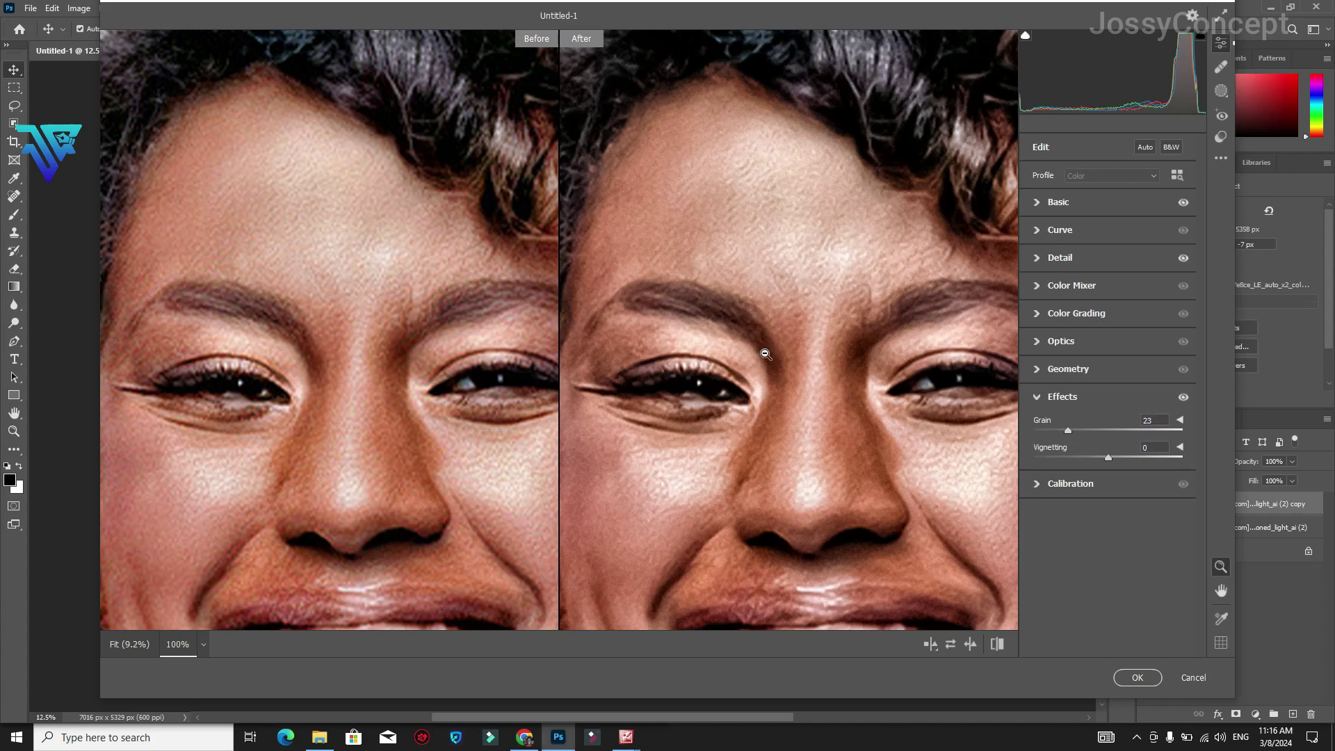
scroll(405, 344, "down", 5)
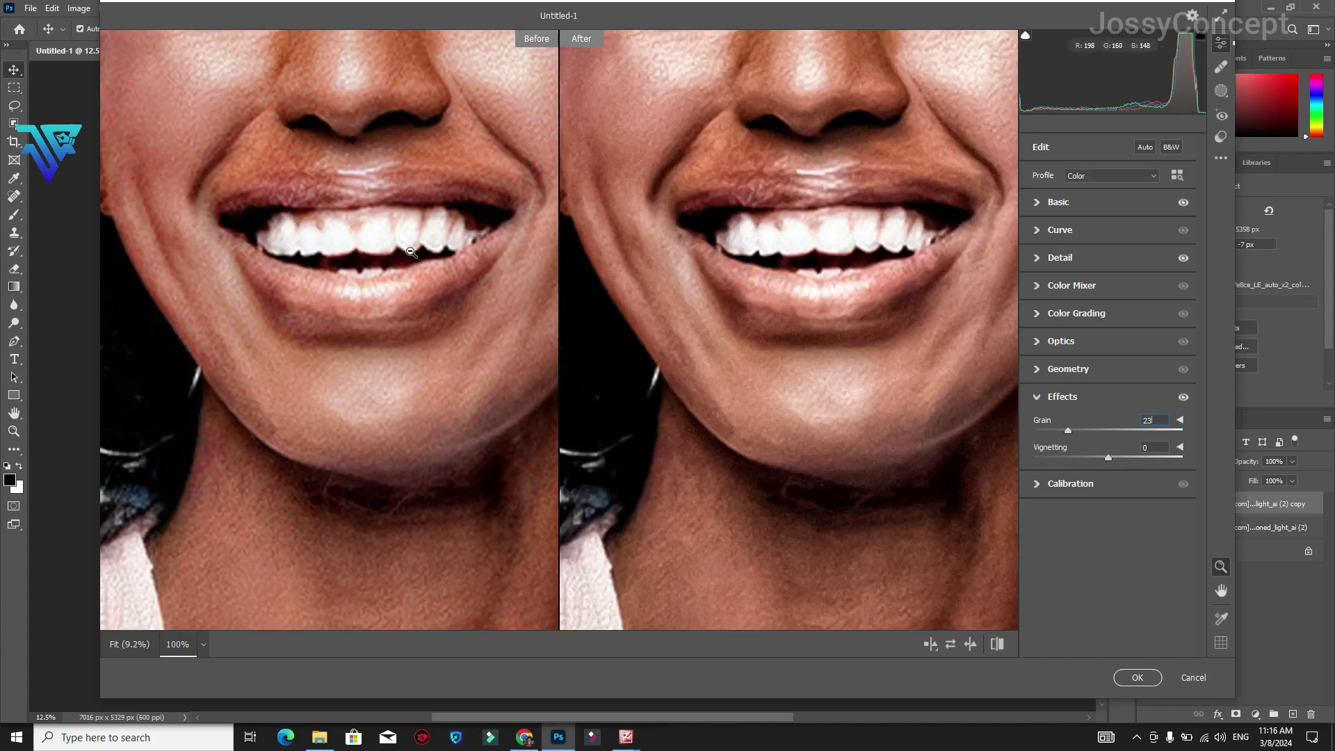
scroll(753, 112, "up", 5)
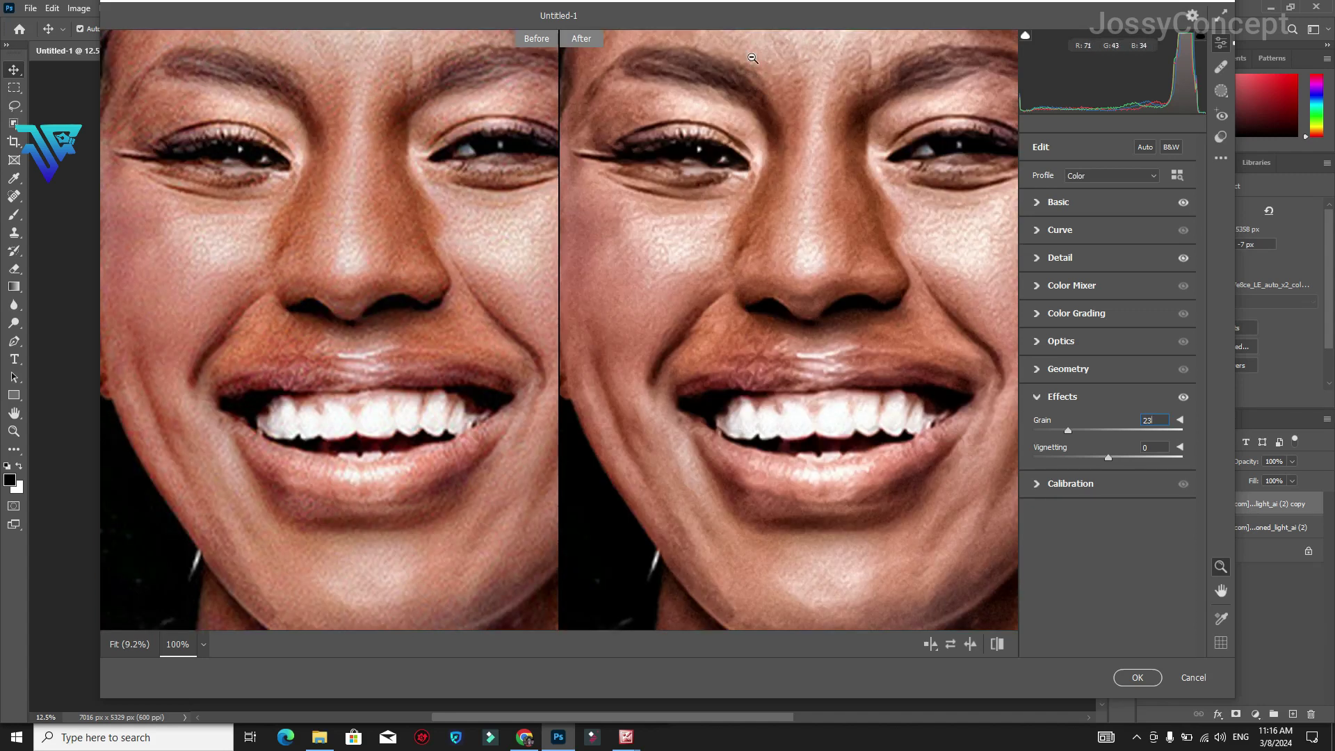
Hide the Camera Raw filtered copy to compare it with the unfiltered portrait layer.
scroll(290, 389, "up", 4)
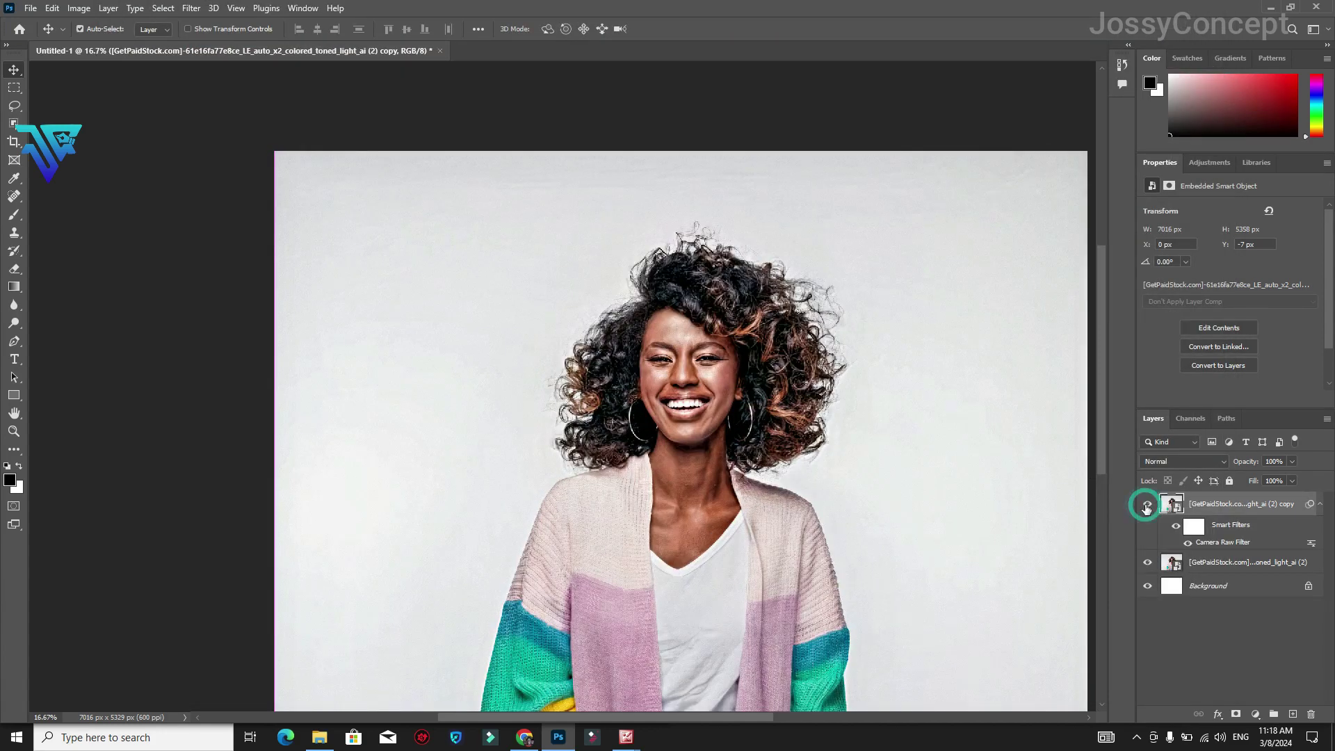
left_click(1146, 507)
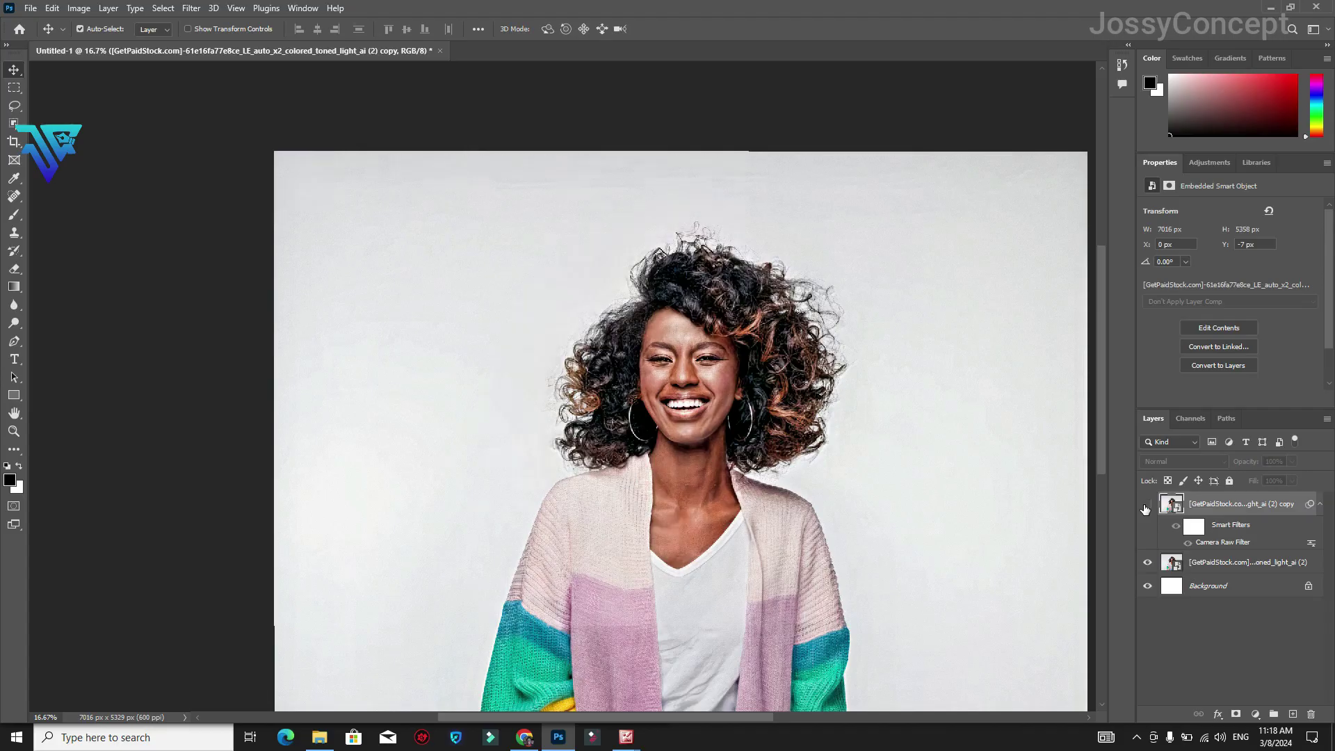